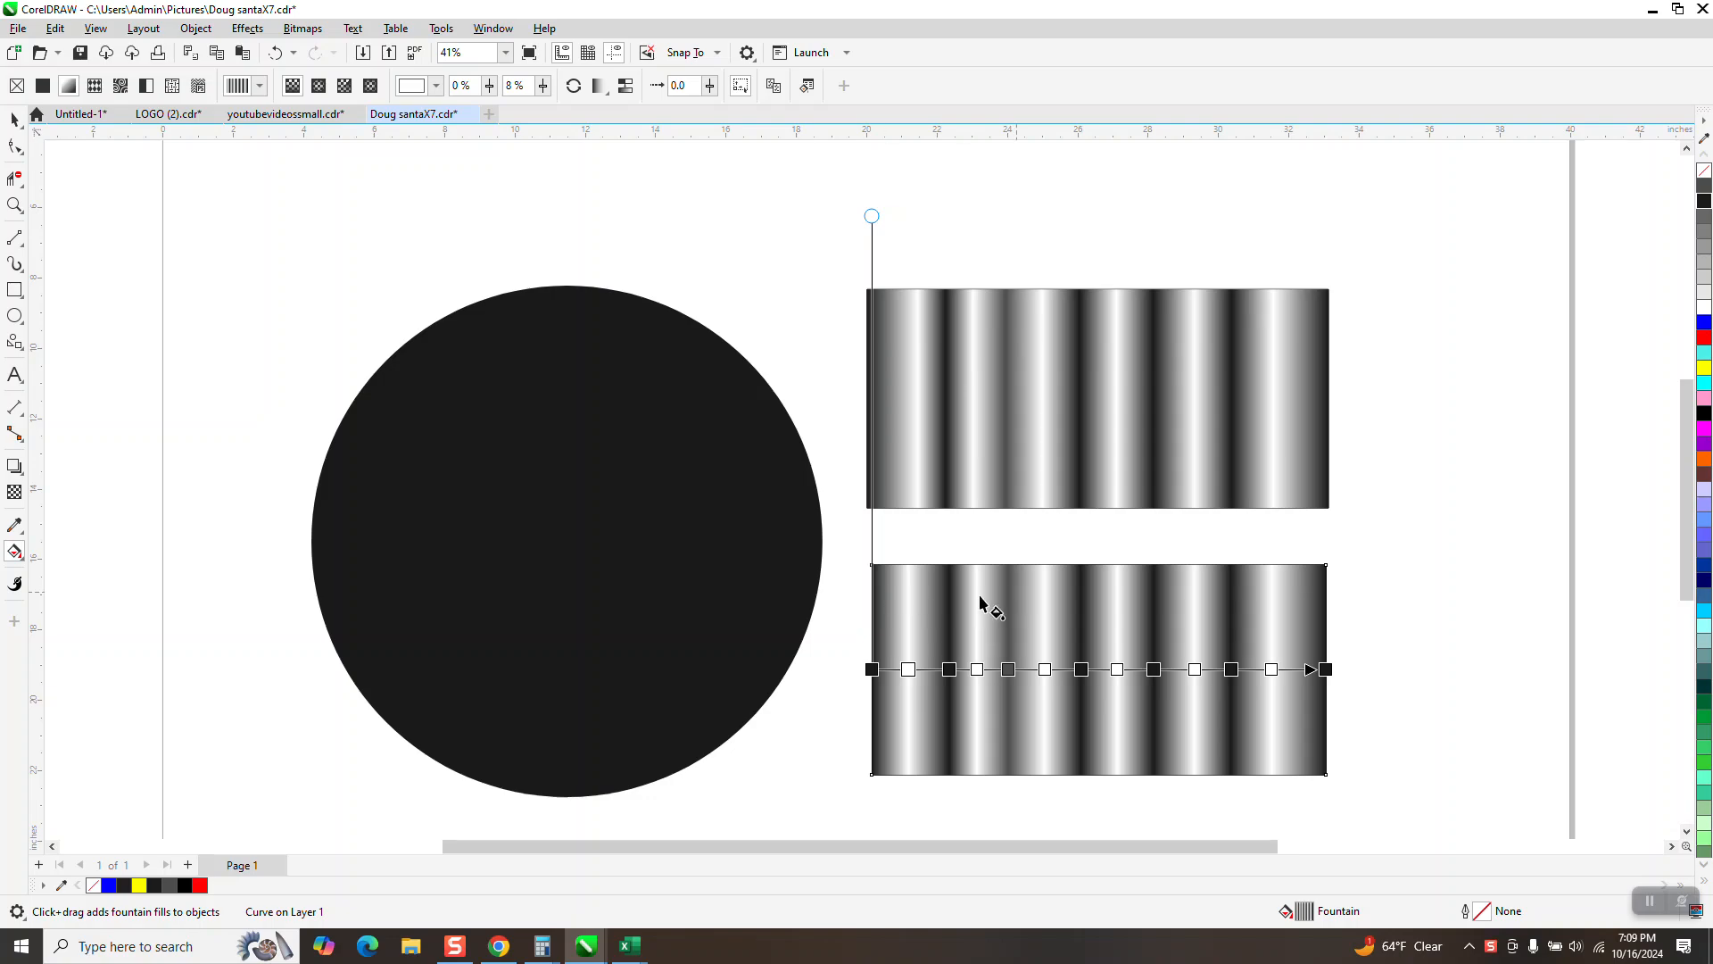
Step: Draw a rectangle about 17 by 6.9 inches above the circle and fill it with dark gray #1A1A1A
scroll(954, 534, "down", 2)
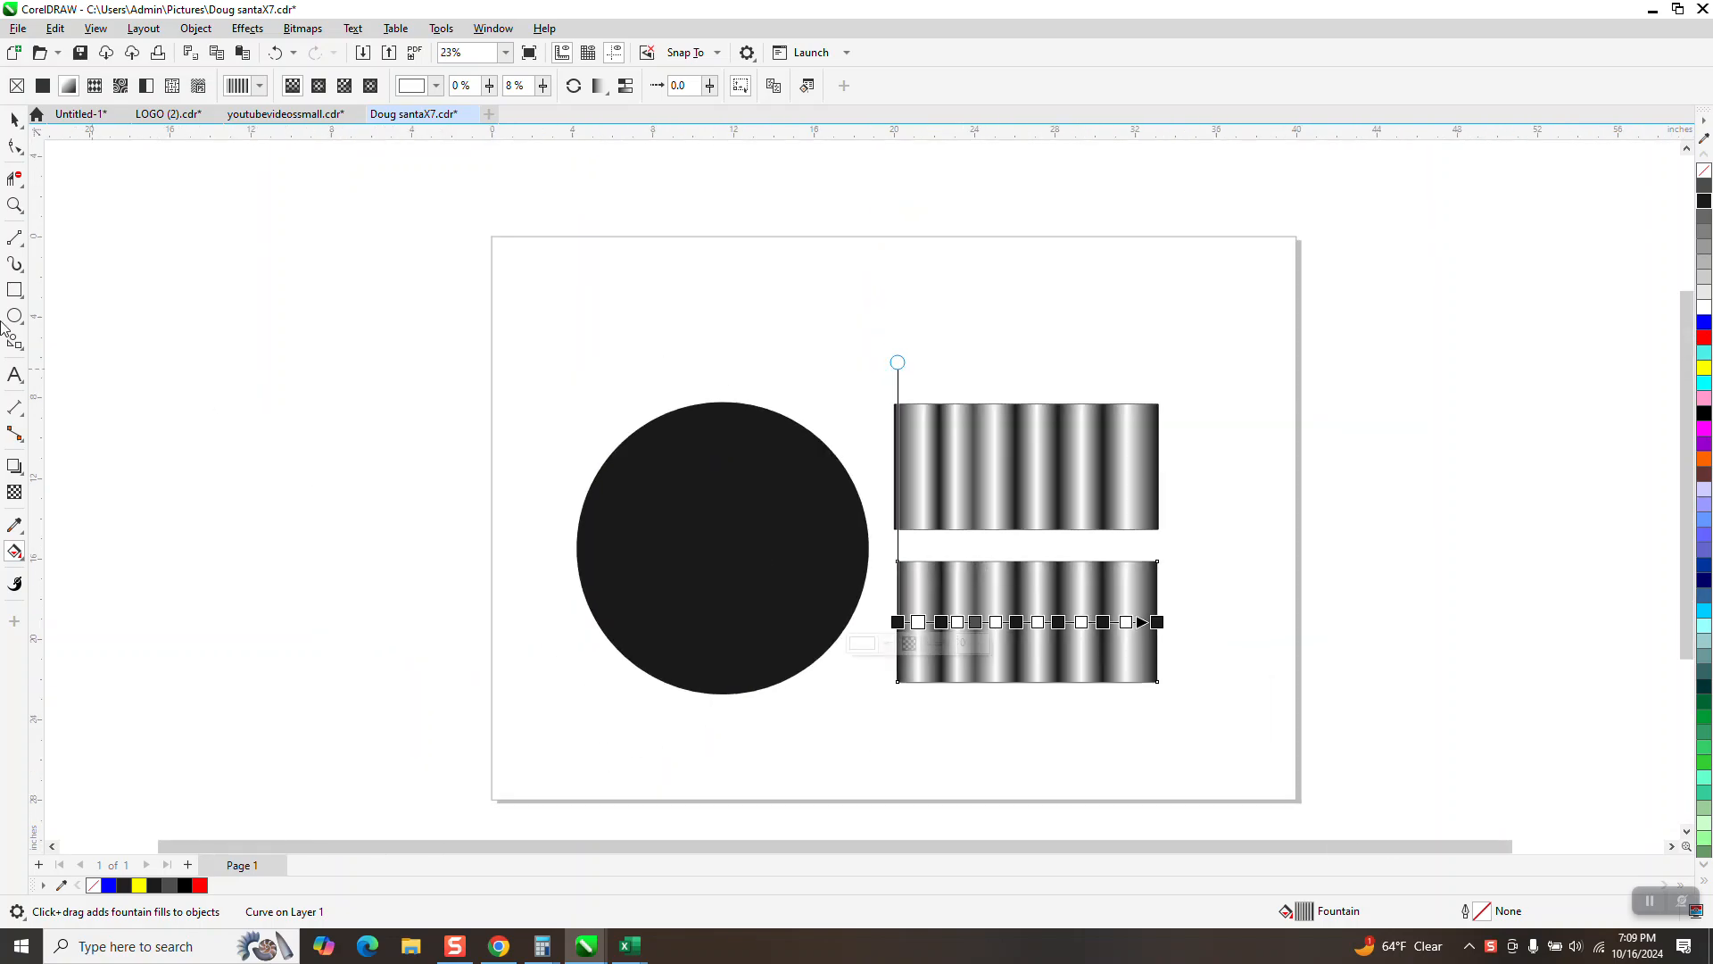
left_click(14, 289)
mouse_move(511, 254)
left_mouse_down()
mouse_move(887, 393)
mouse_move(854, 392)
left_mouse_up()
left_click(1704, 200)
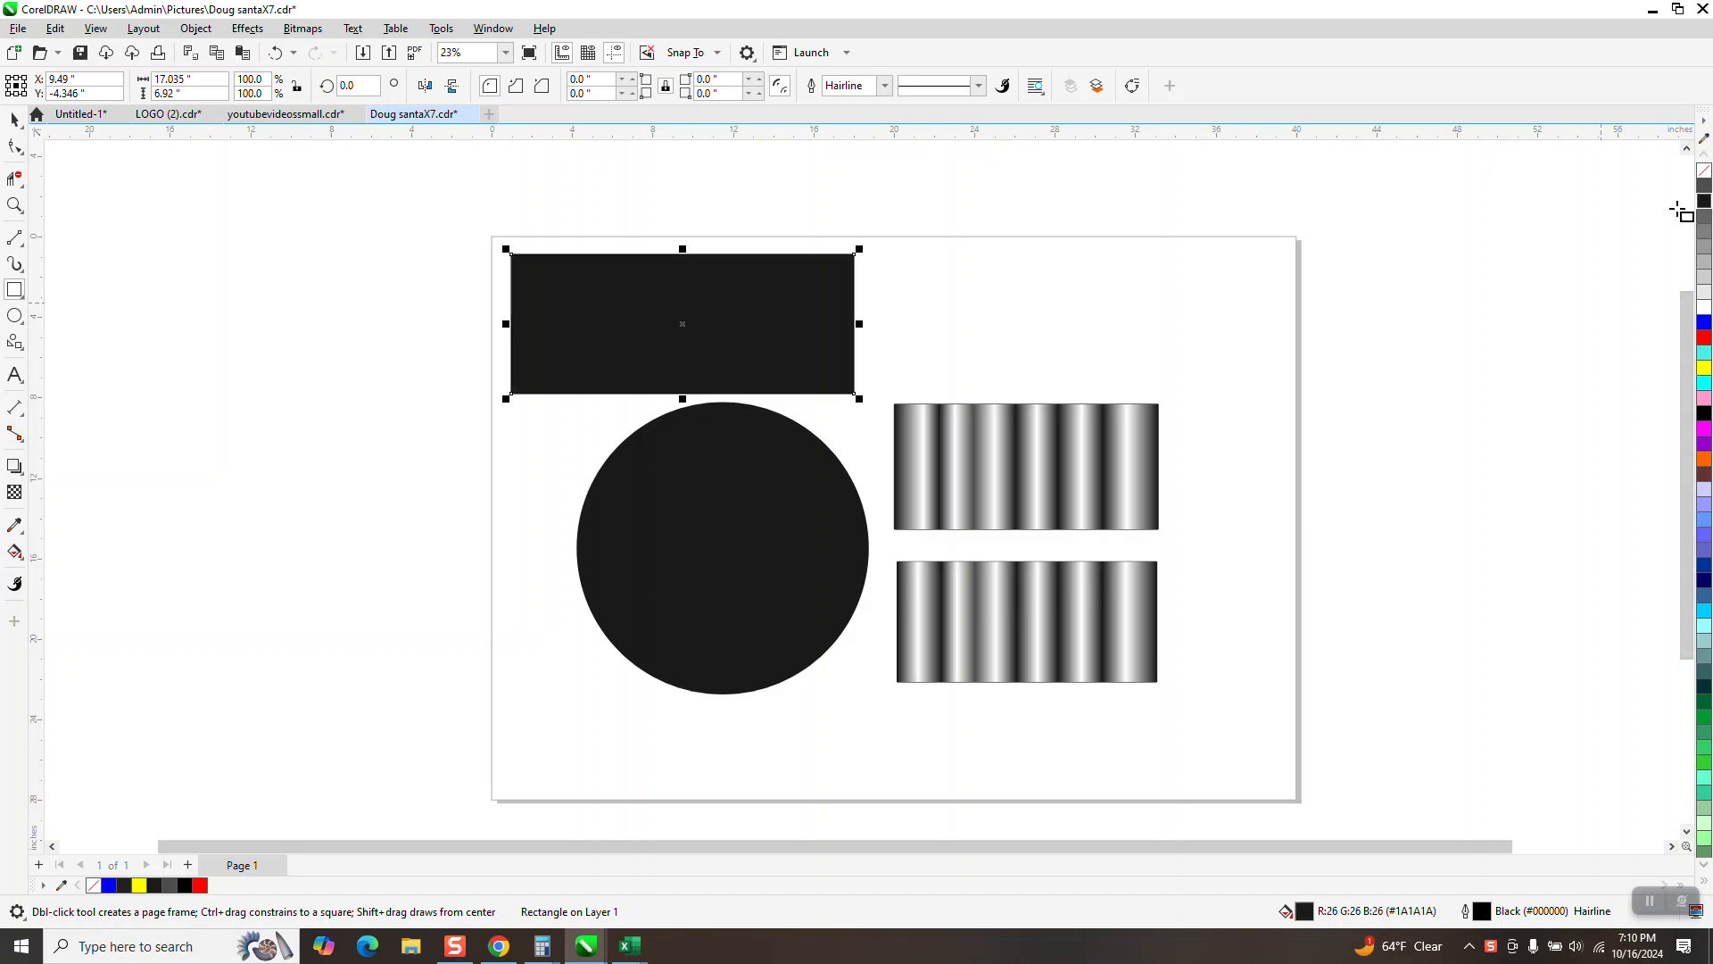
Step: Give the new rectangle a fountain fill using the recent black-and-white striped preset
left_click(16, 553)
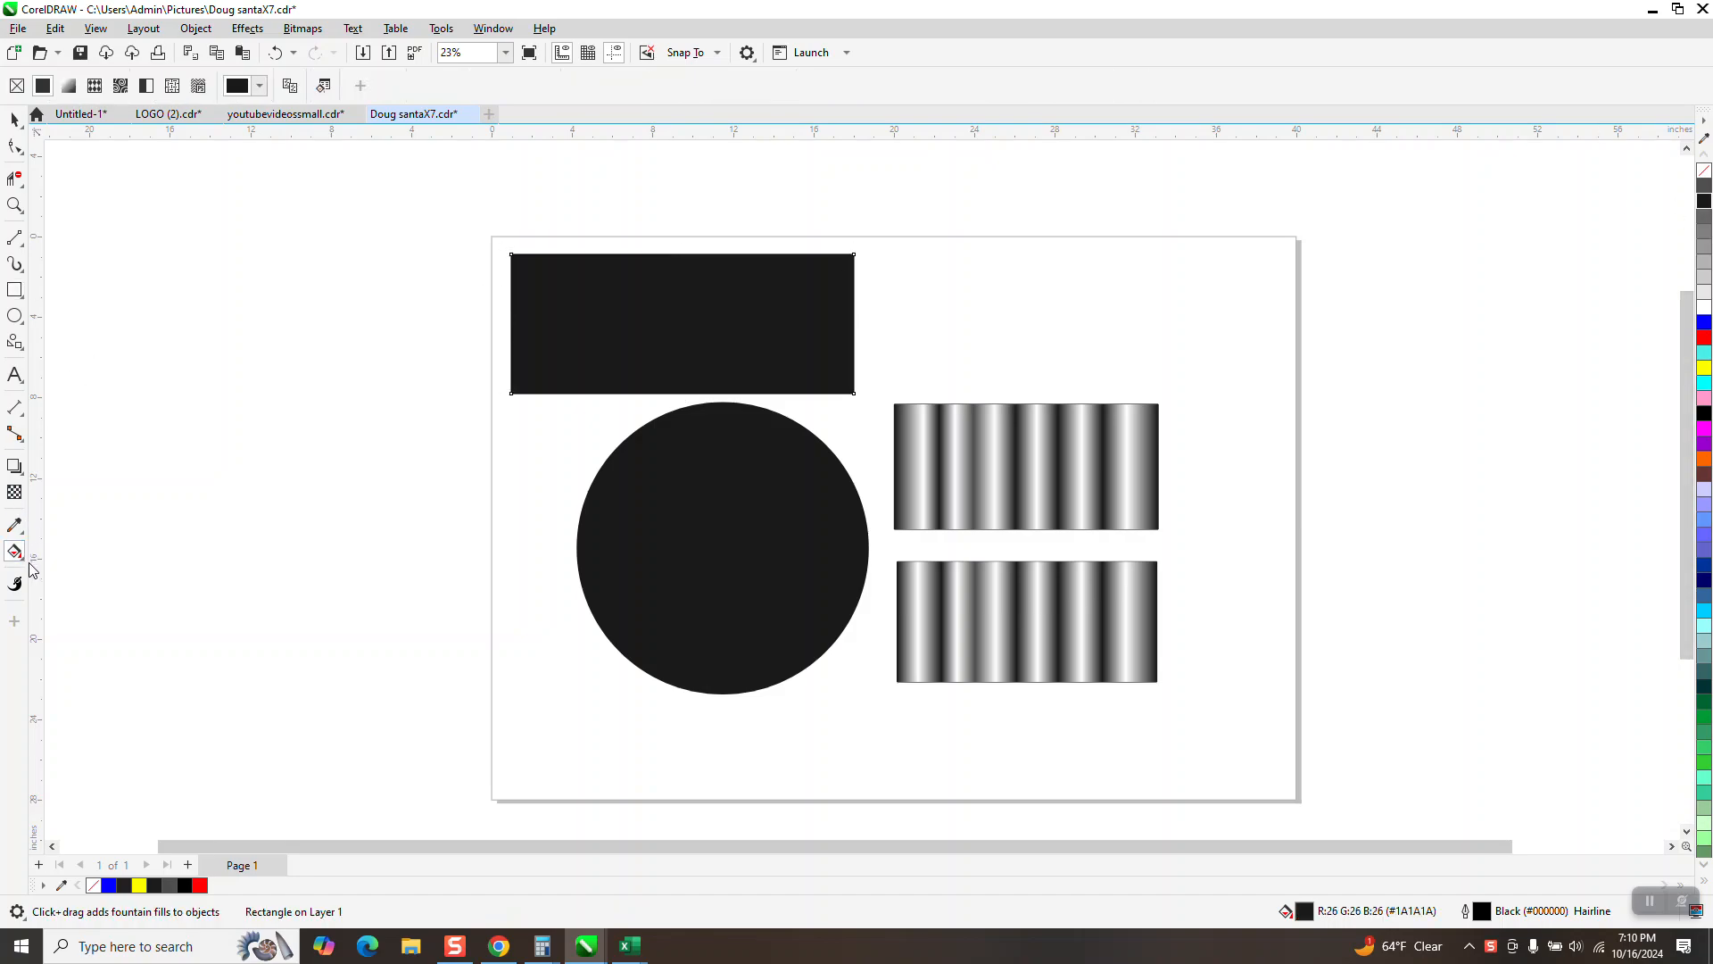
left_click(23, 558)
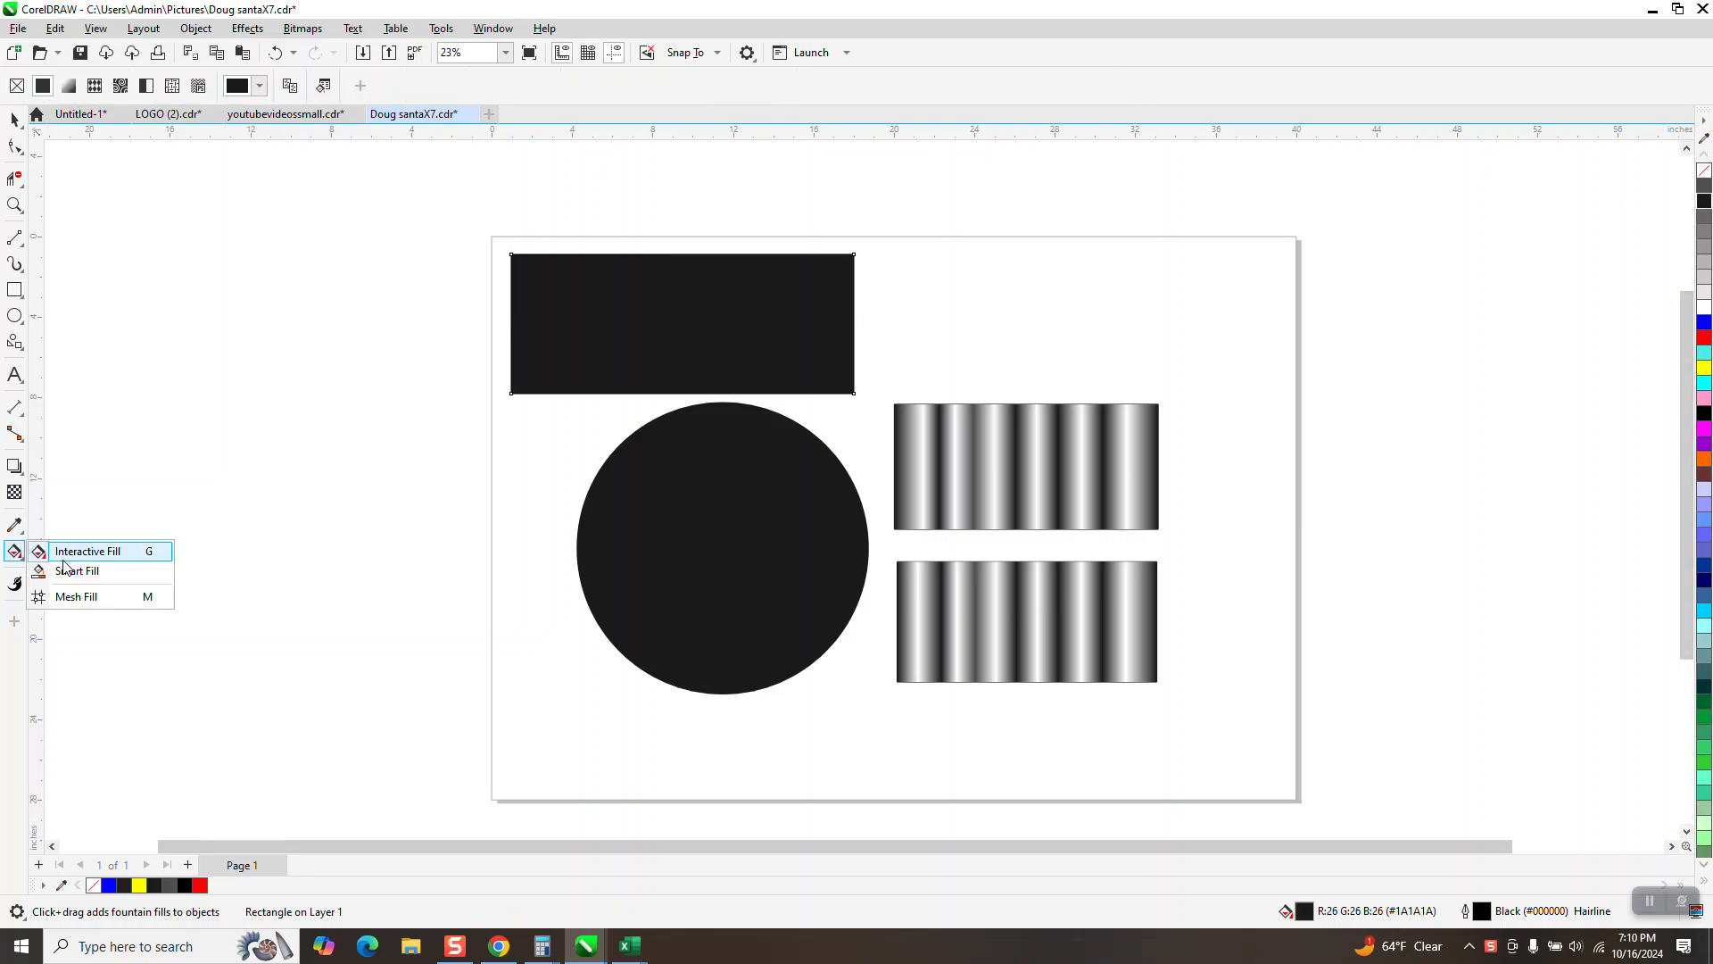
left_click(64, 557)
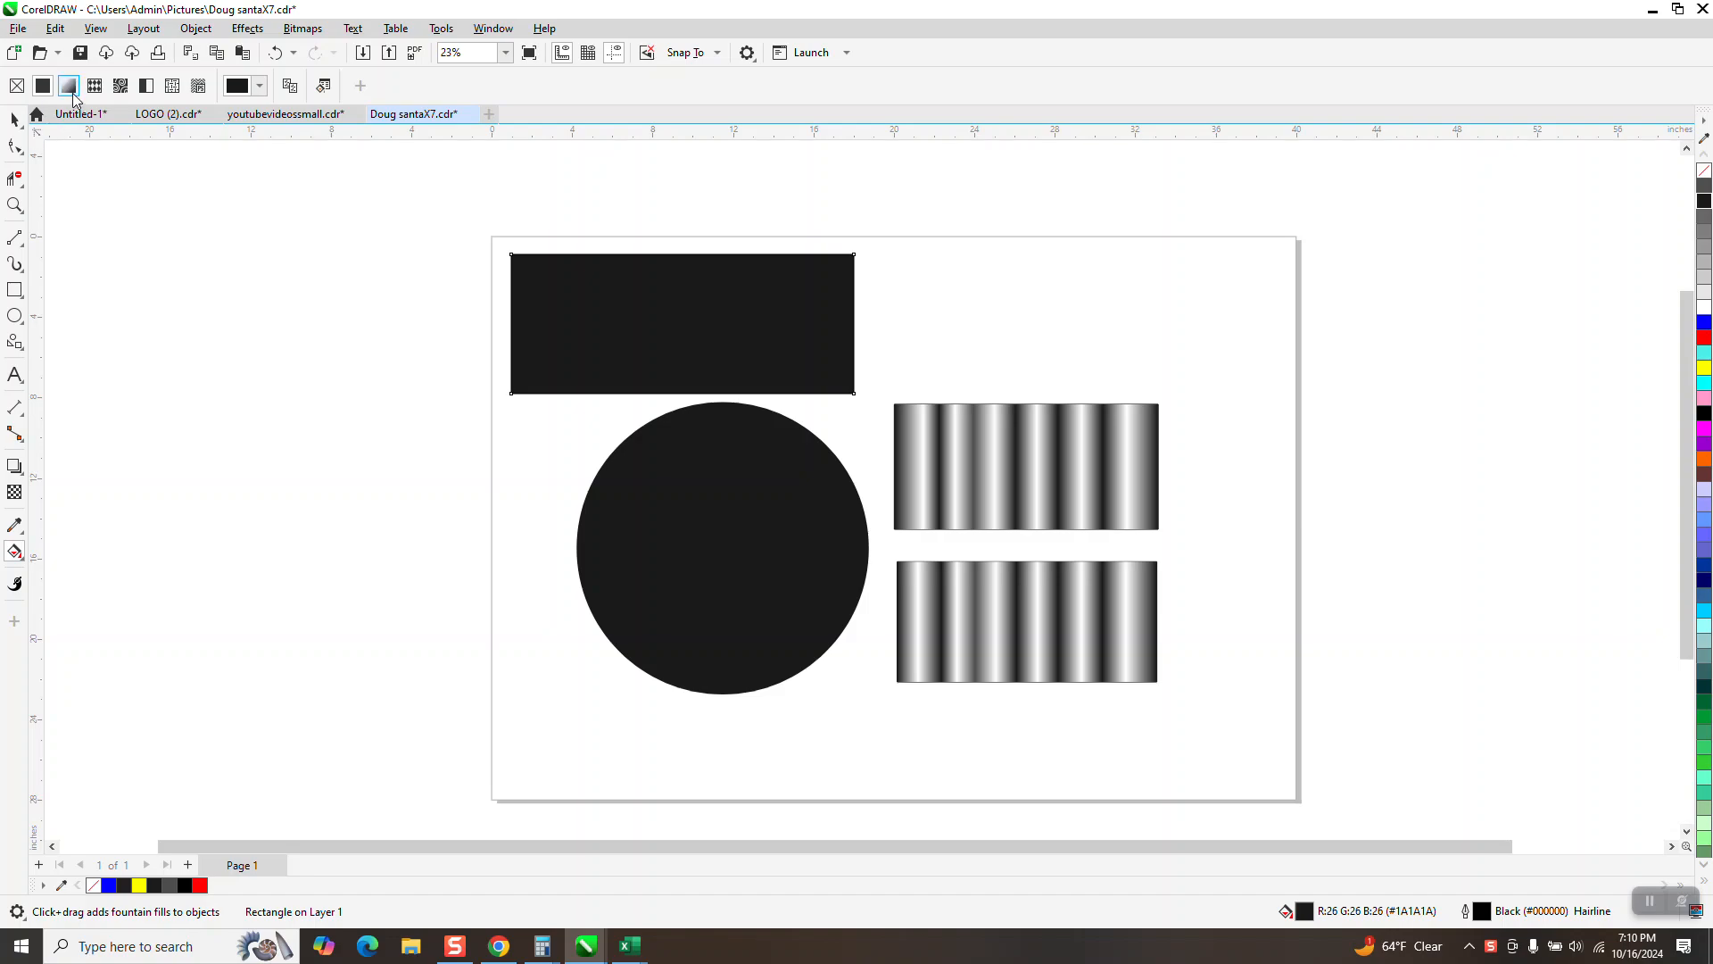
left_click(72, 93)
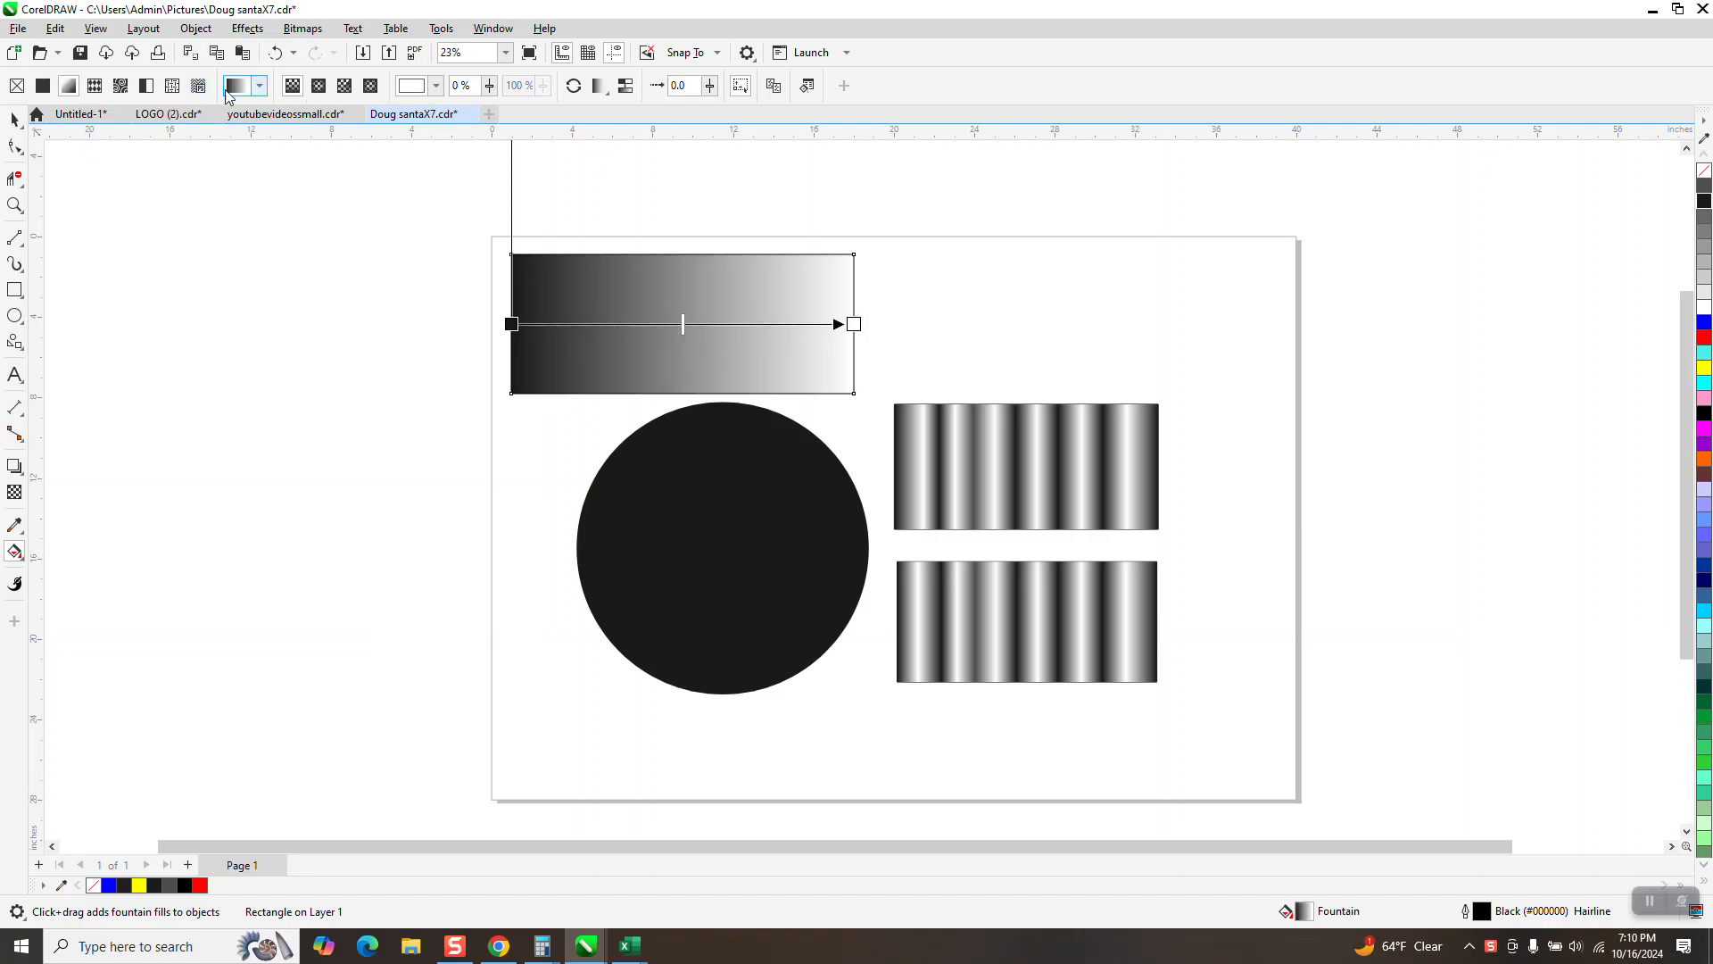
left_click(260, 87)
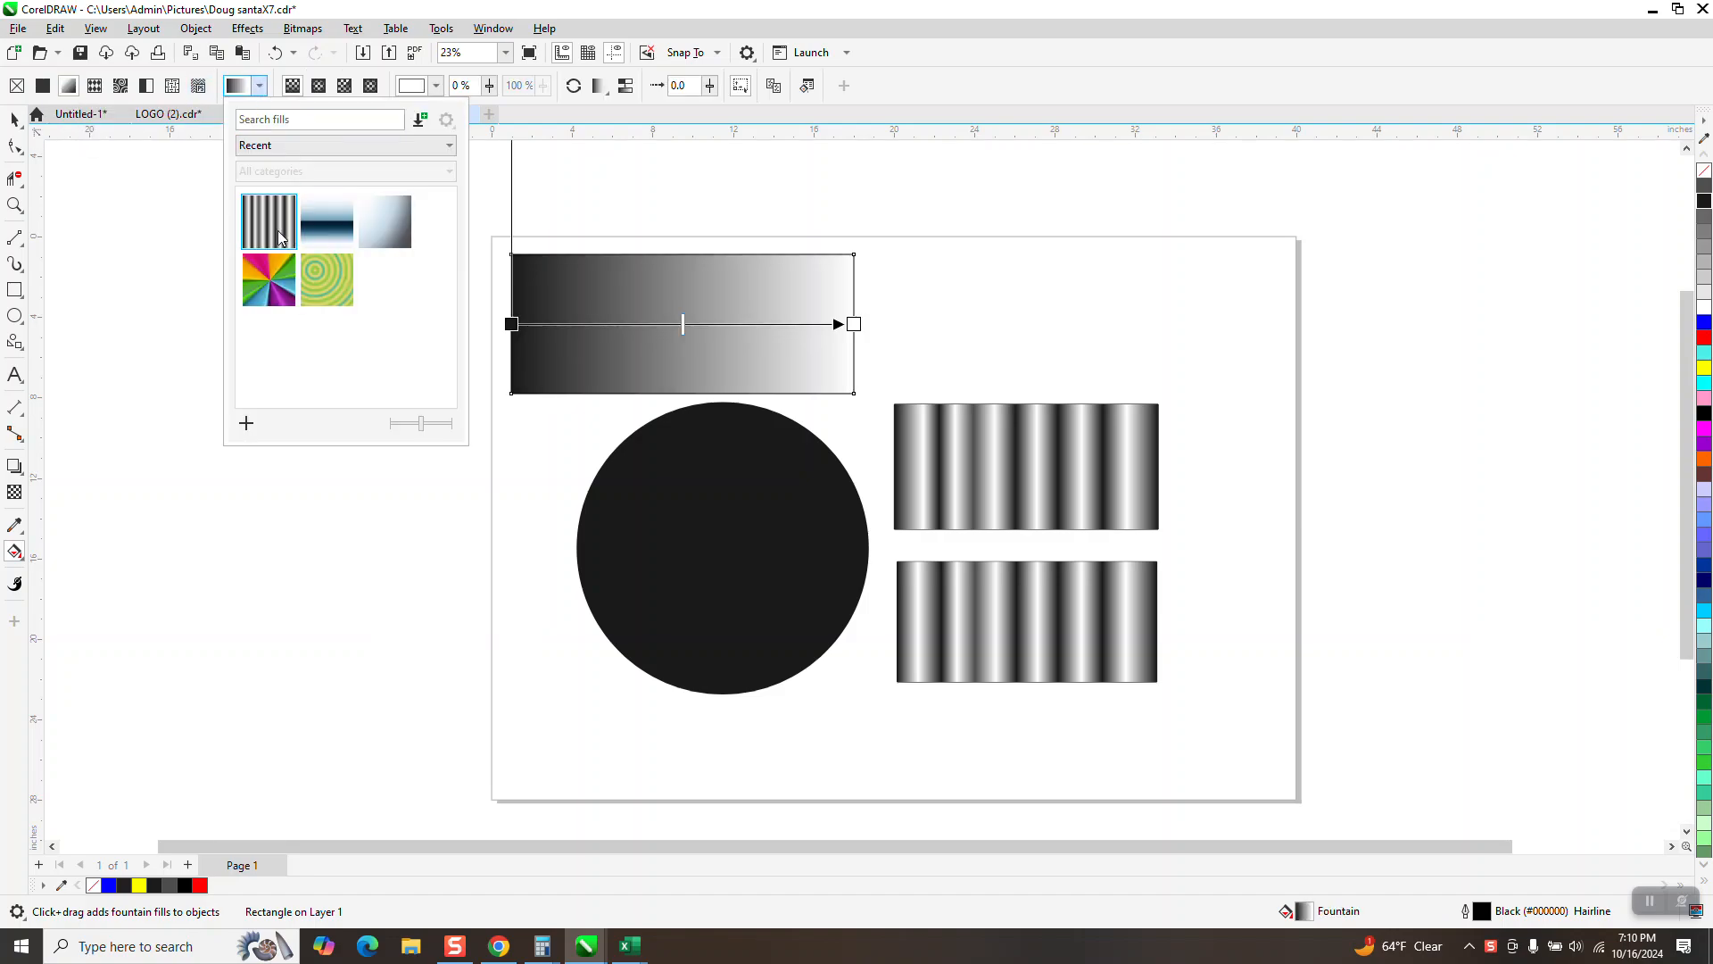
left_click(280, 236)
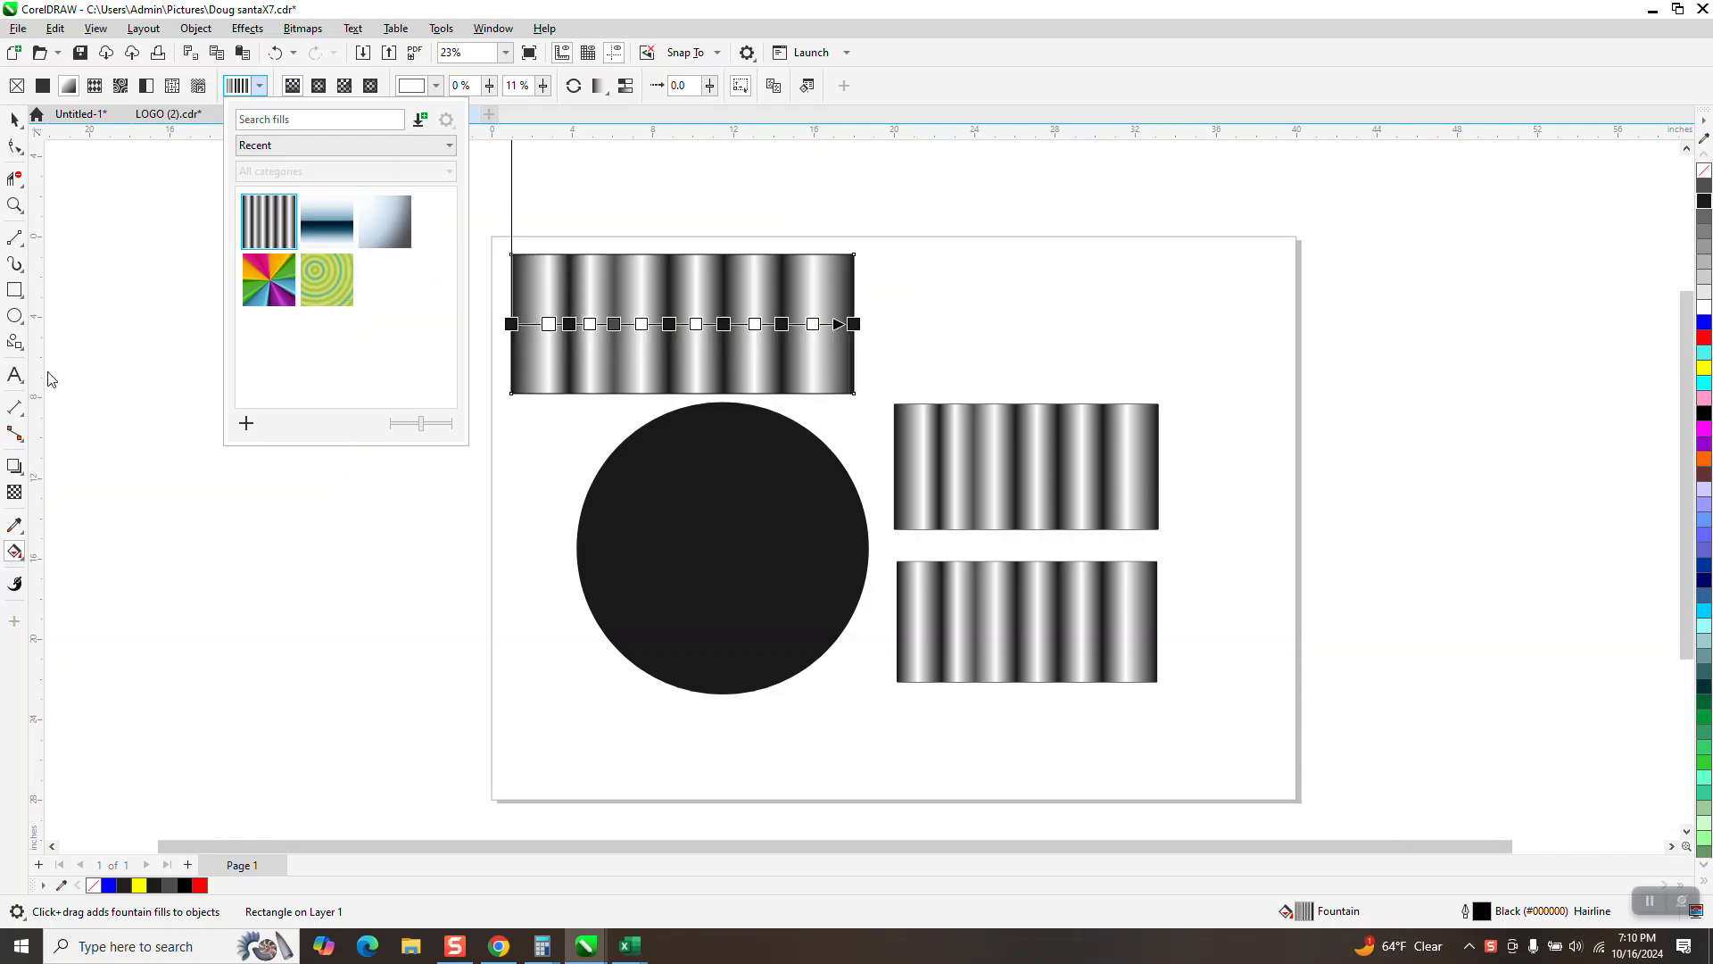
Step: Apply a linear fountain fill across the black circle, from its left edge to just past its right edge
left_click(15, 121)
left_click(688, 544)
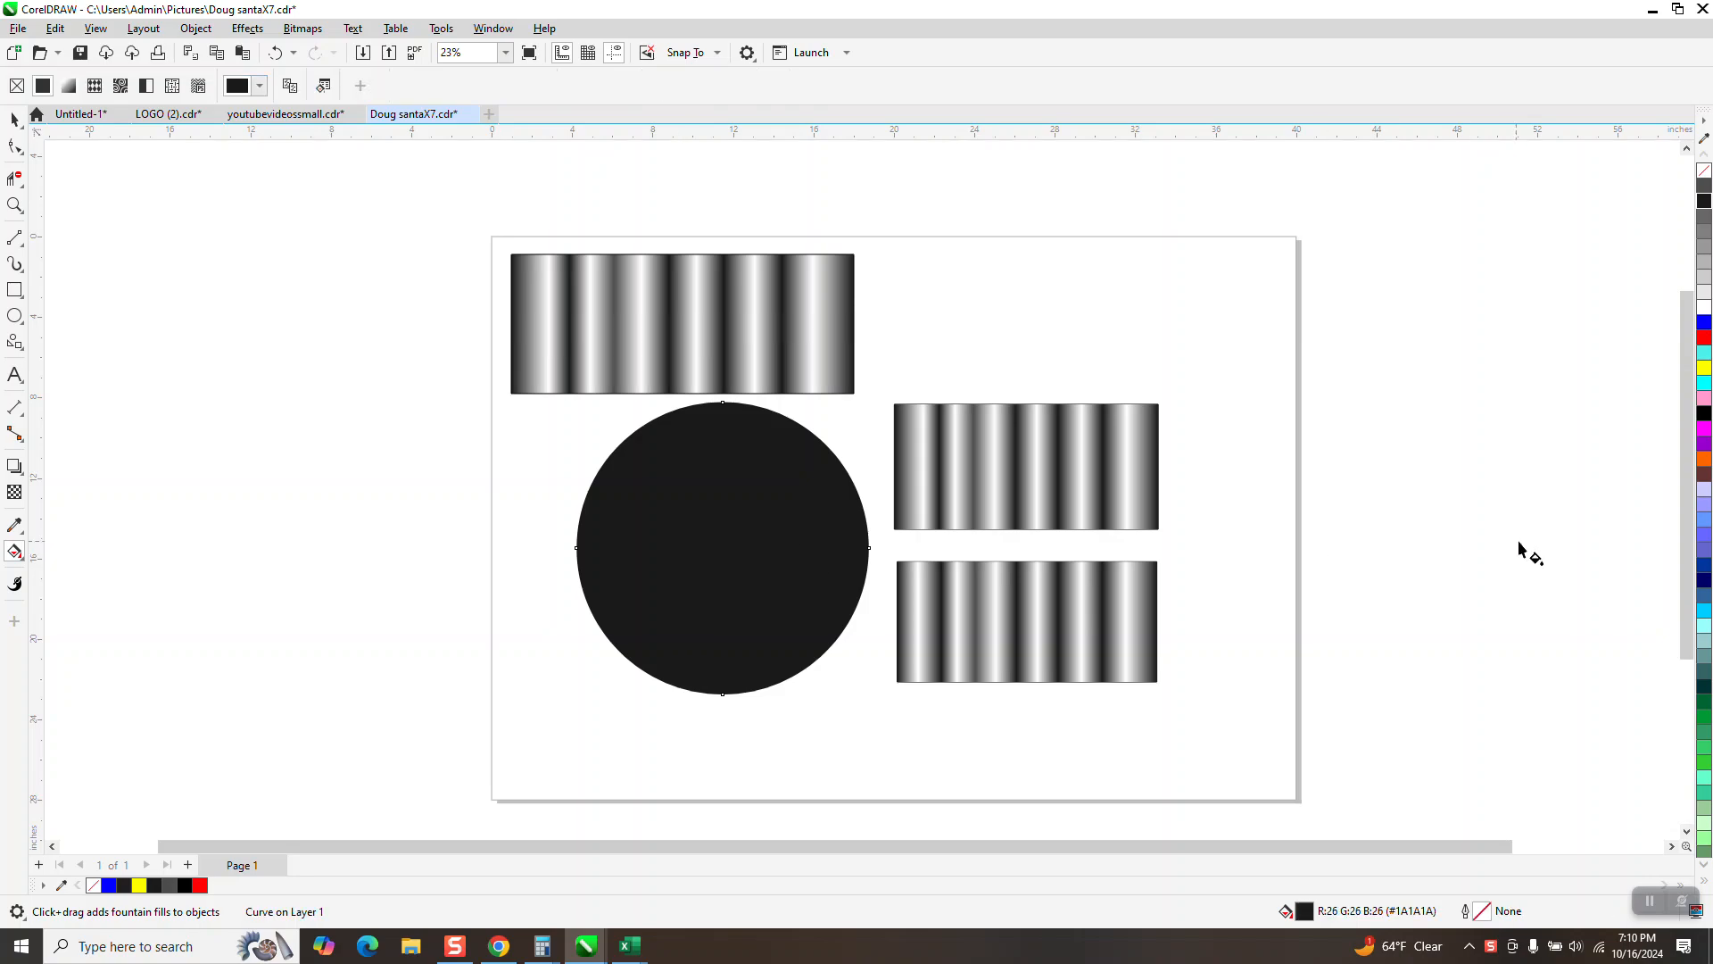
left_click(1704, 865)
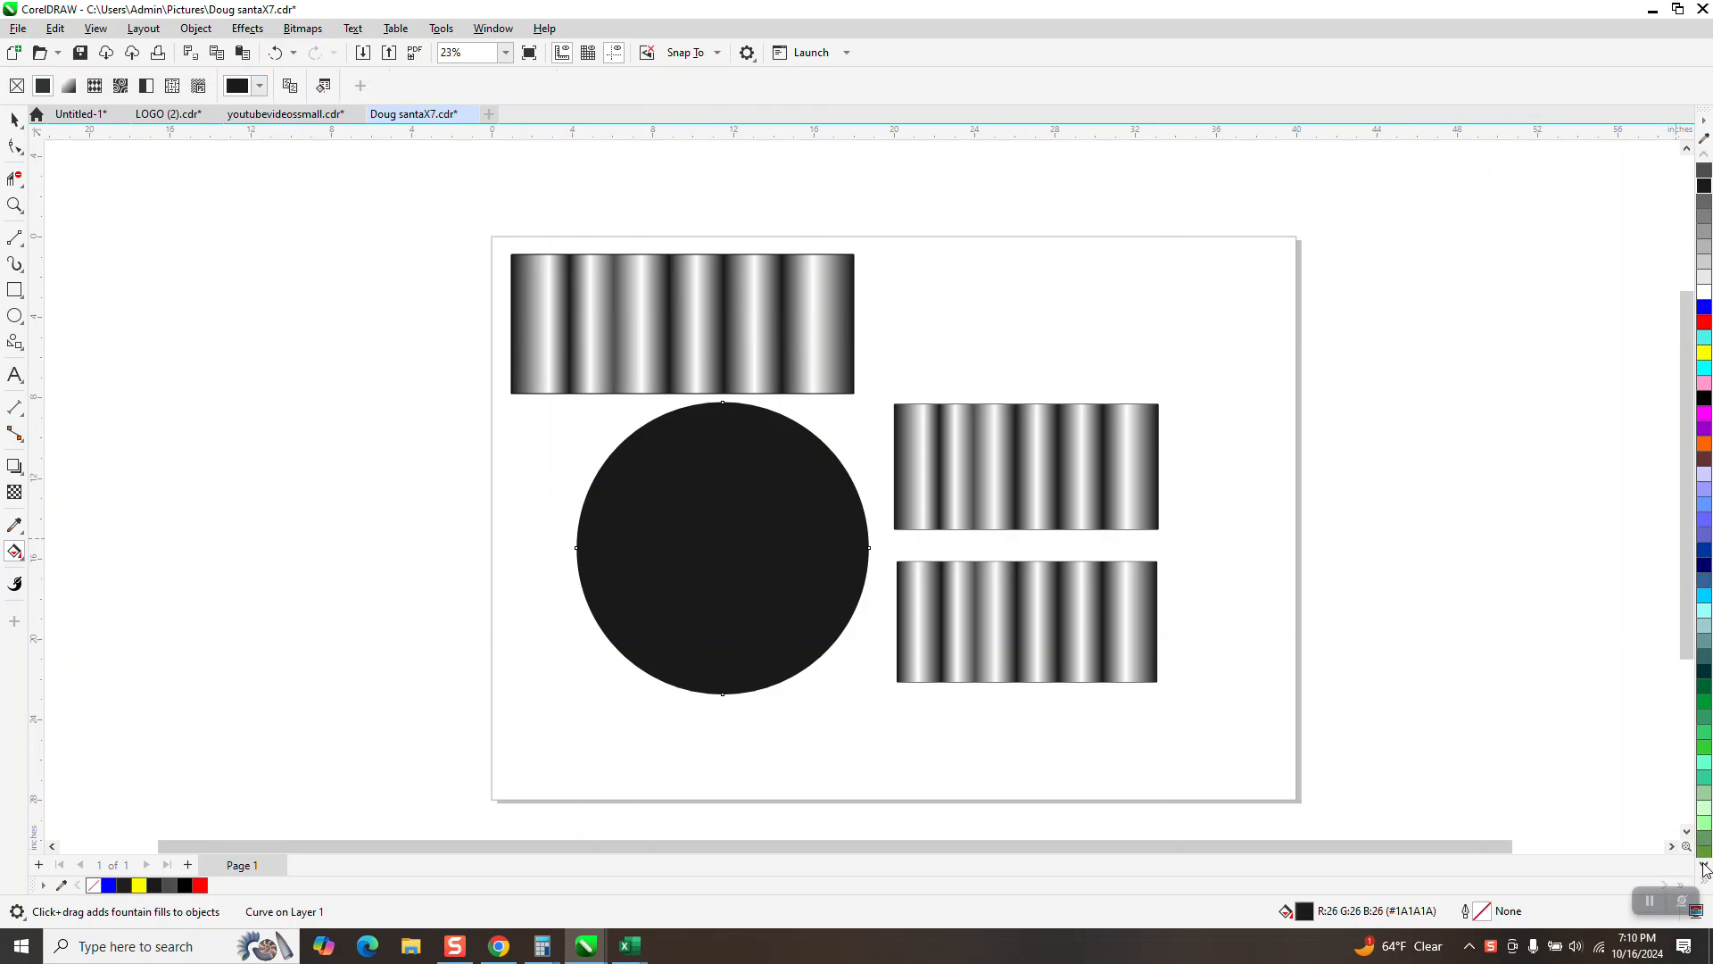
left_click(1705, 865)
left_click(1704, 865)
left_click(1704, 866)
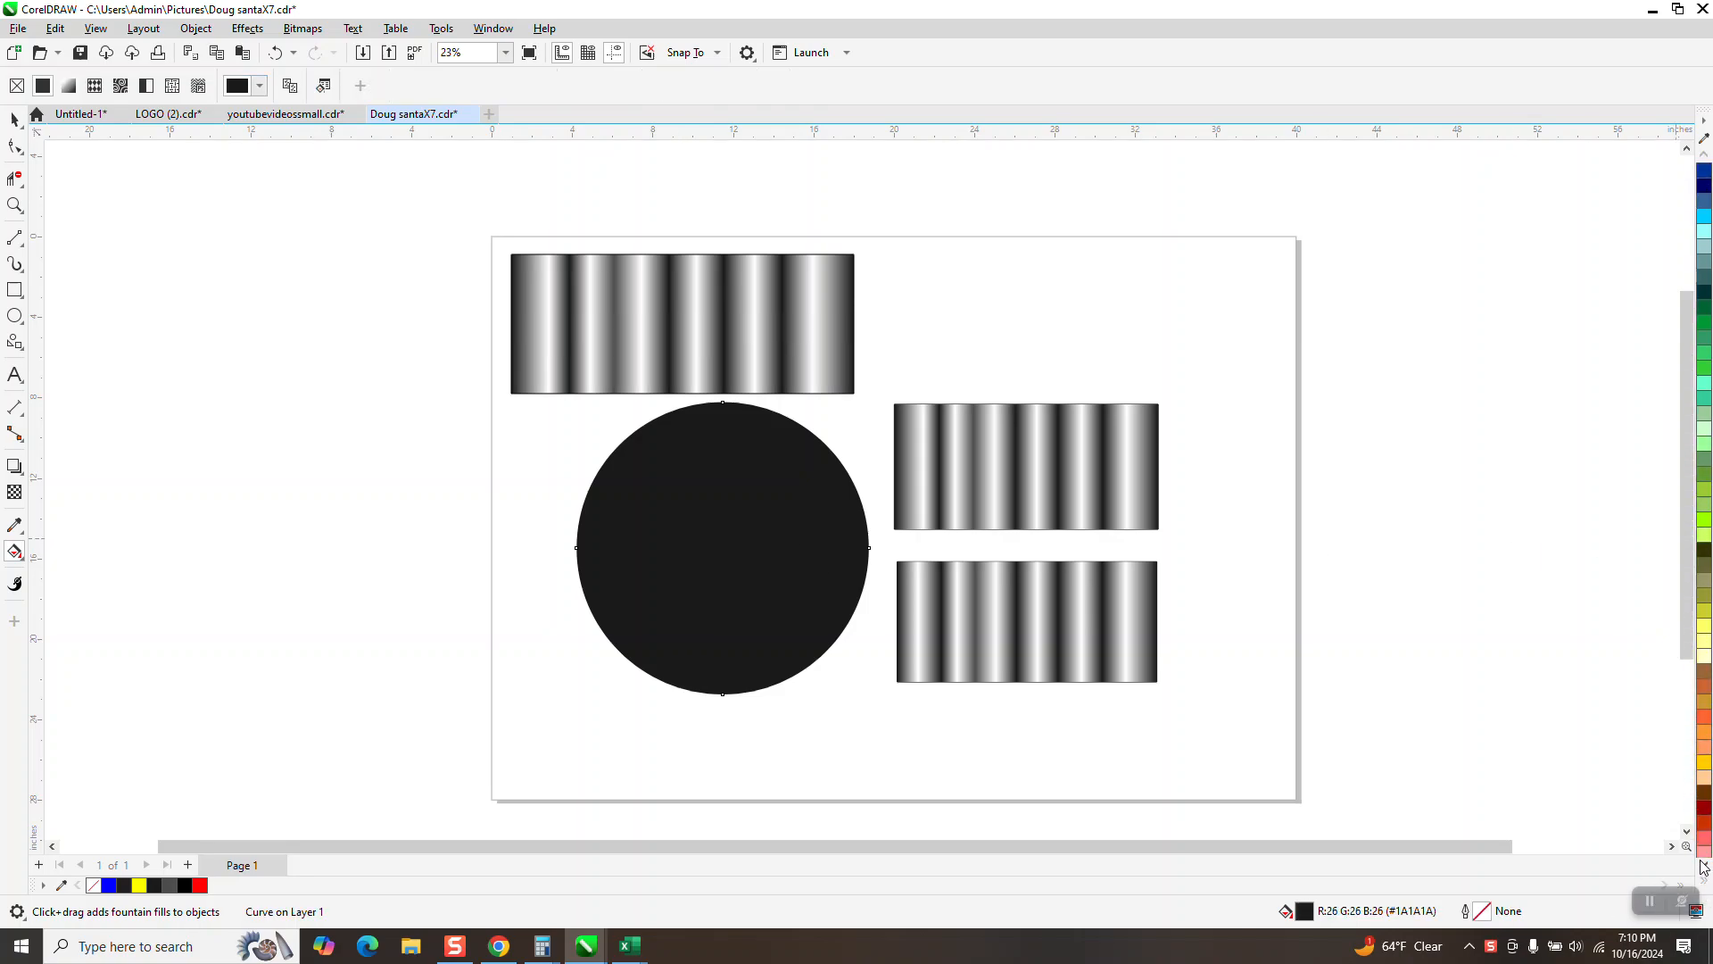
left_click(1704, 865)
left_click(1704, 865)
left_click(1704, 866)
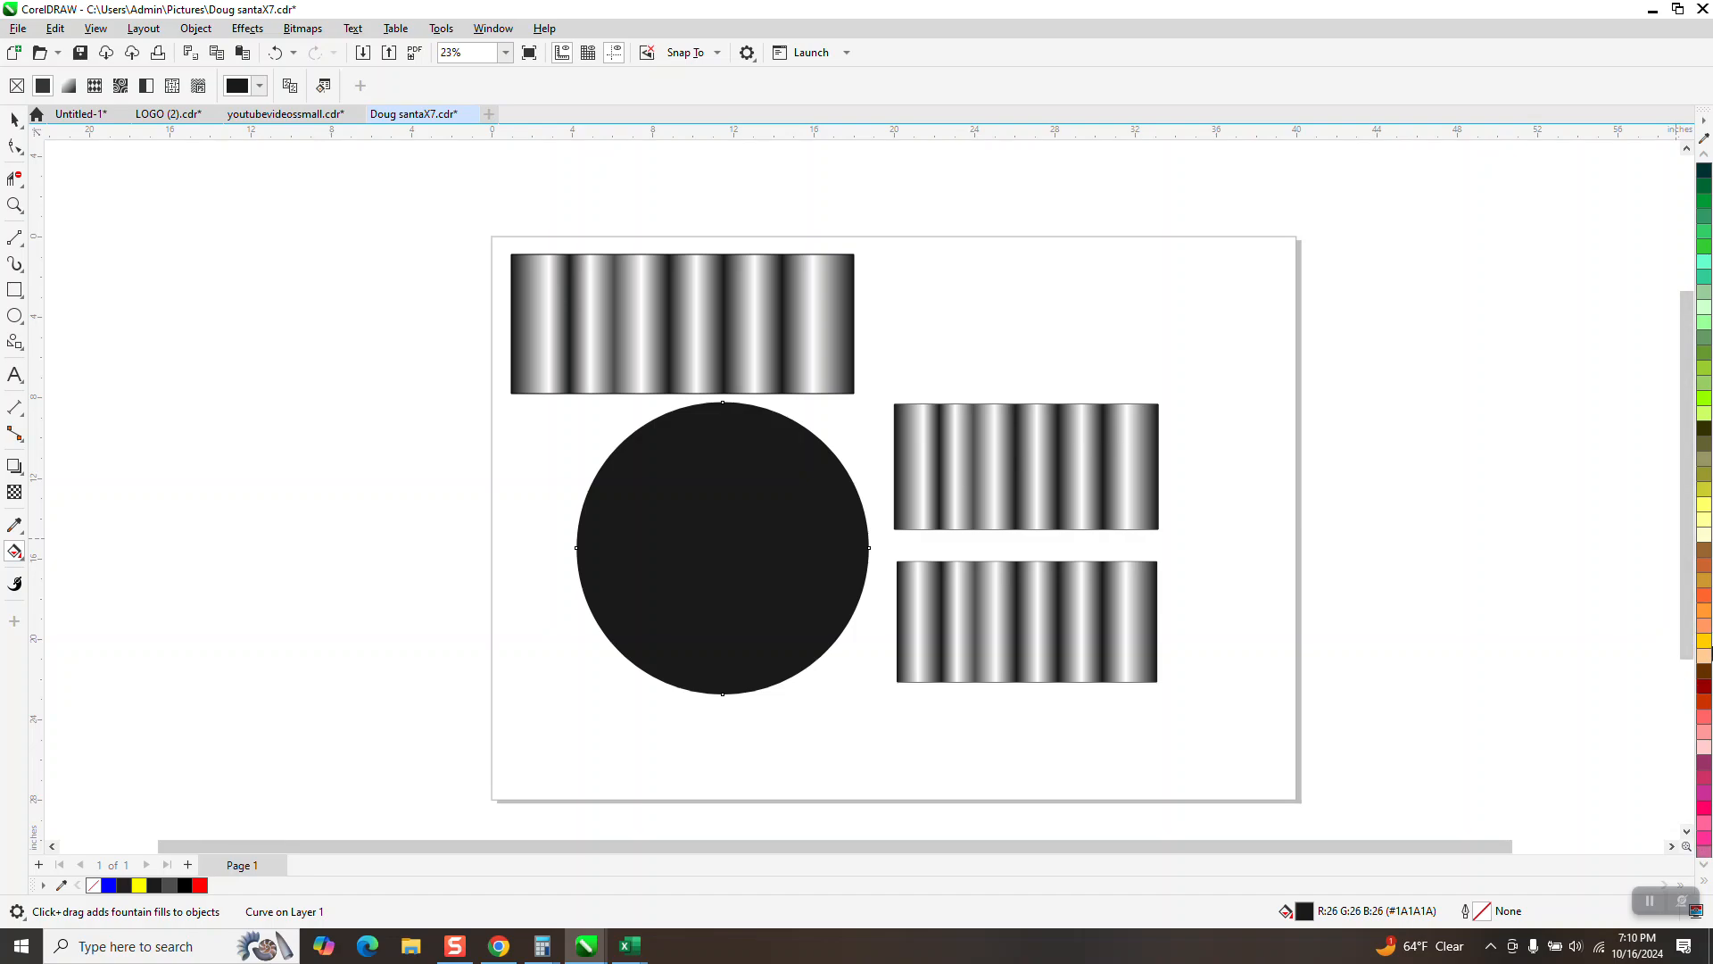
left_click(19, 555)
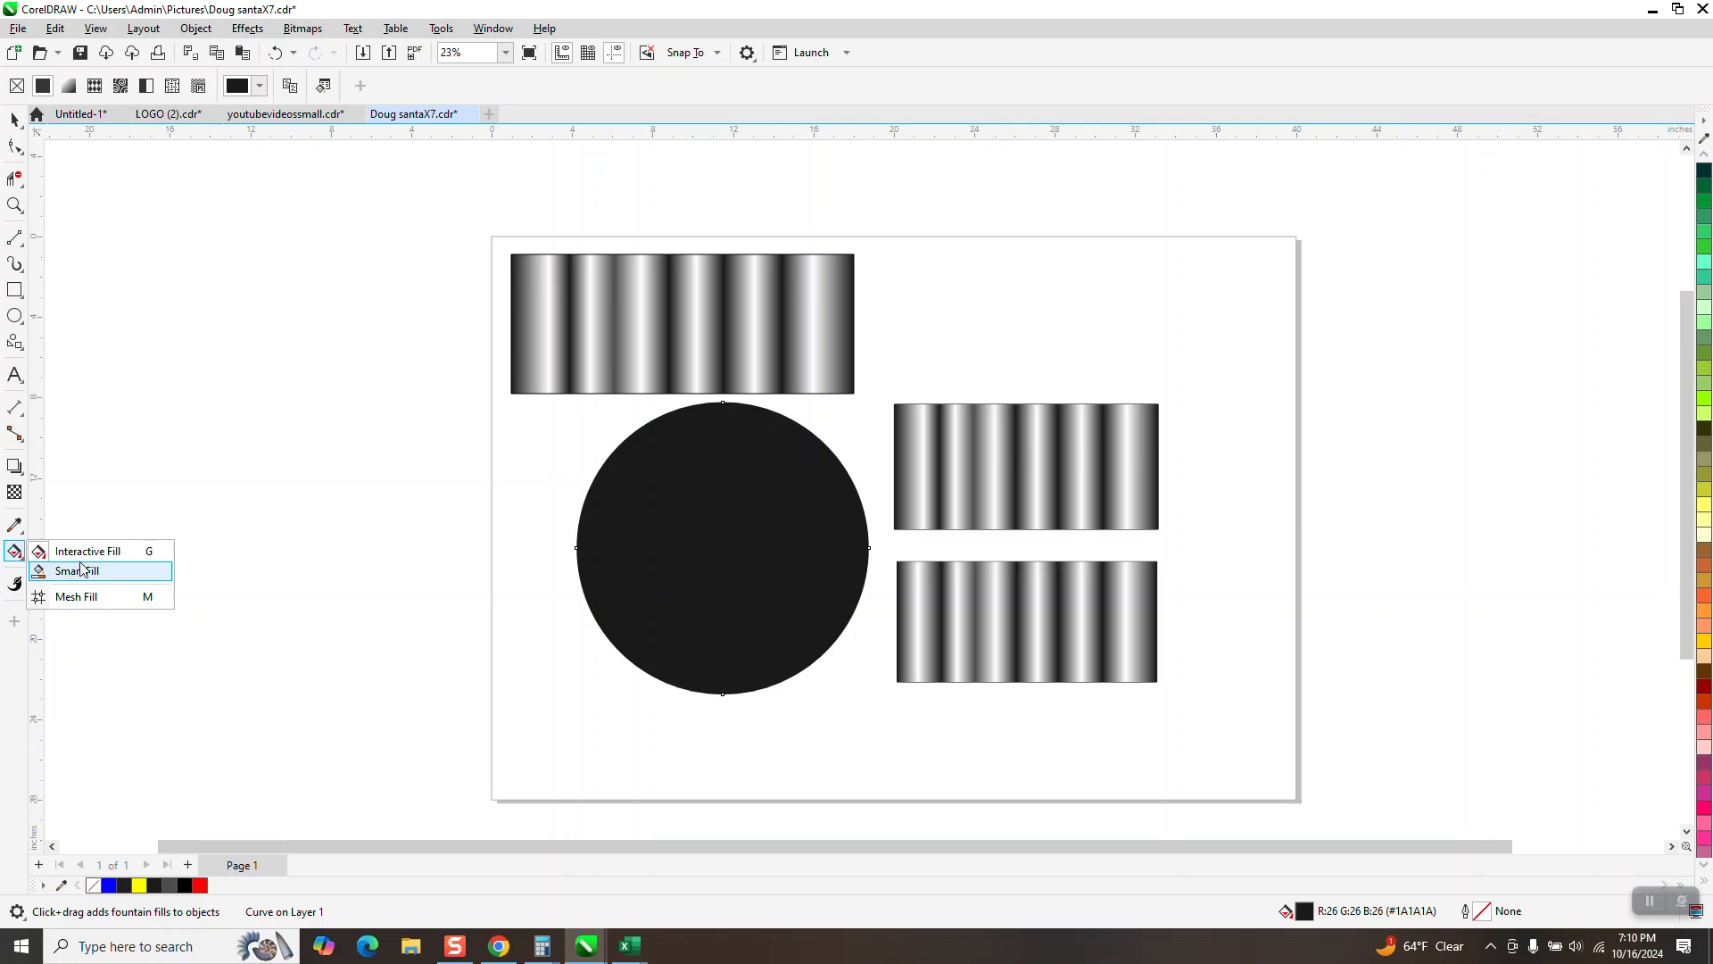
left_click(82, 552)
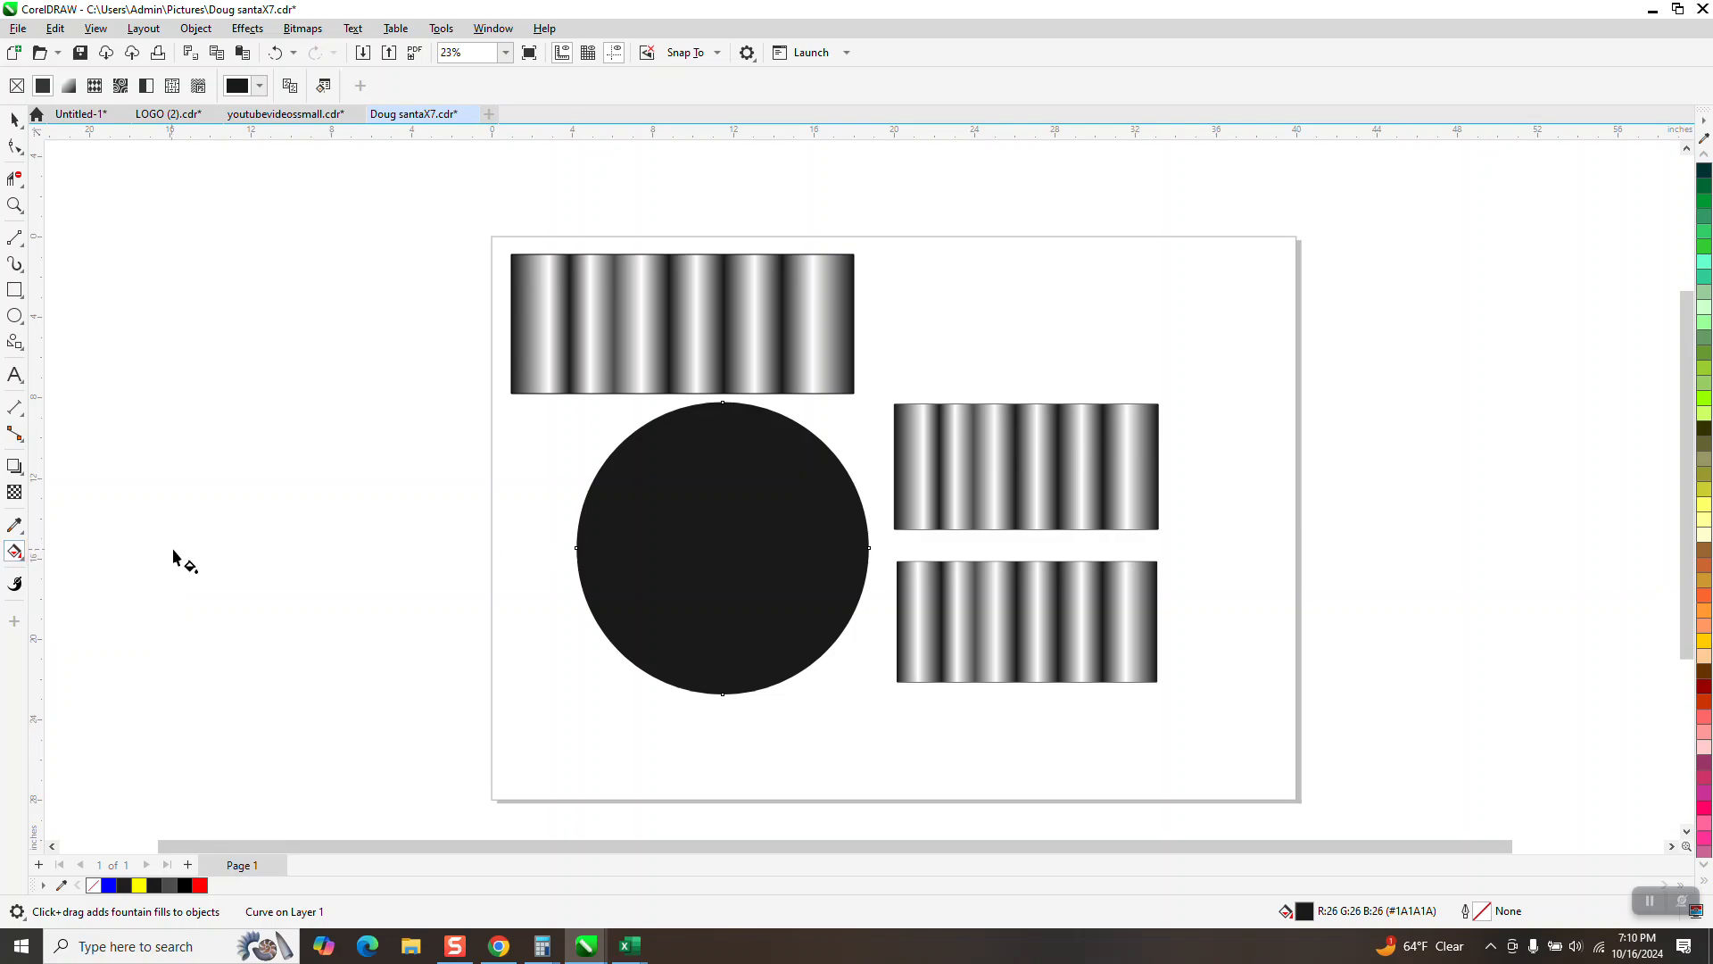
left_click_drag(577, 548, 880, 555)
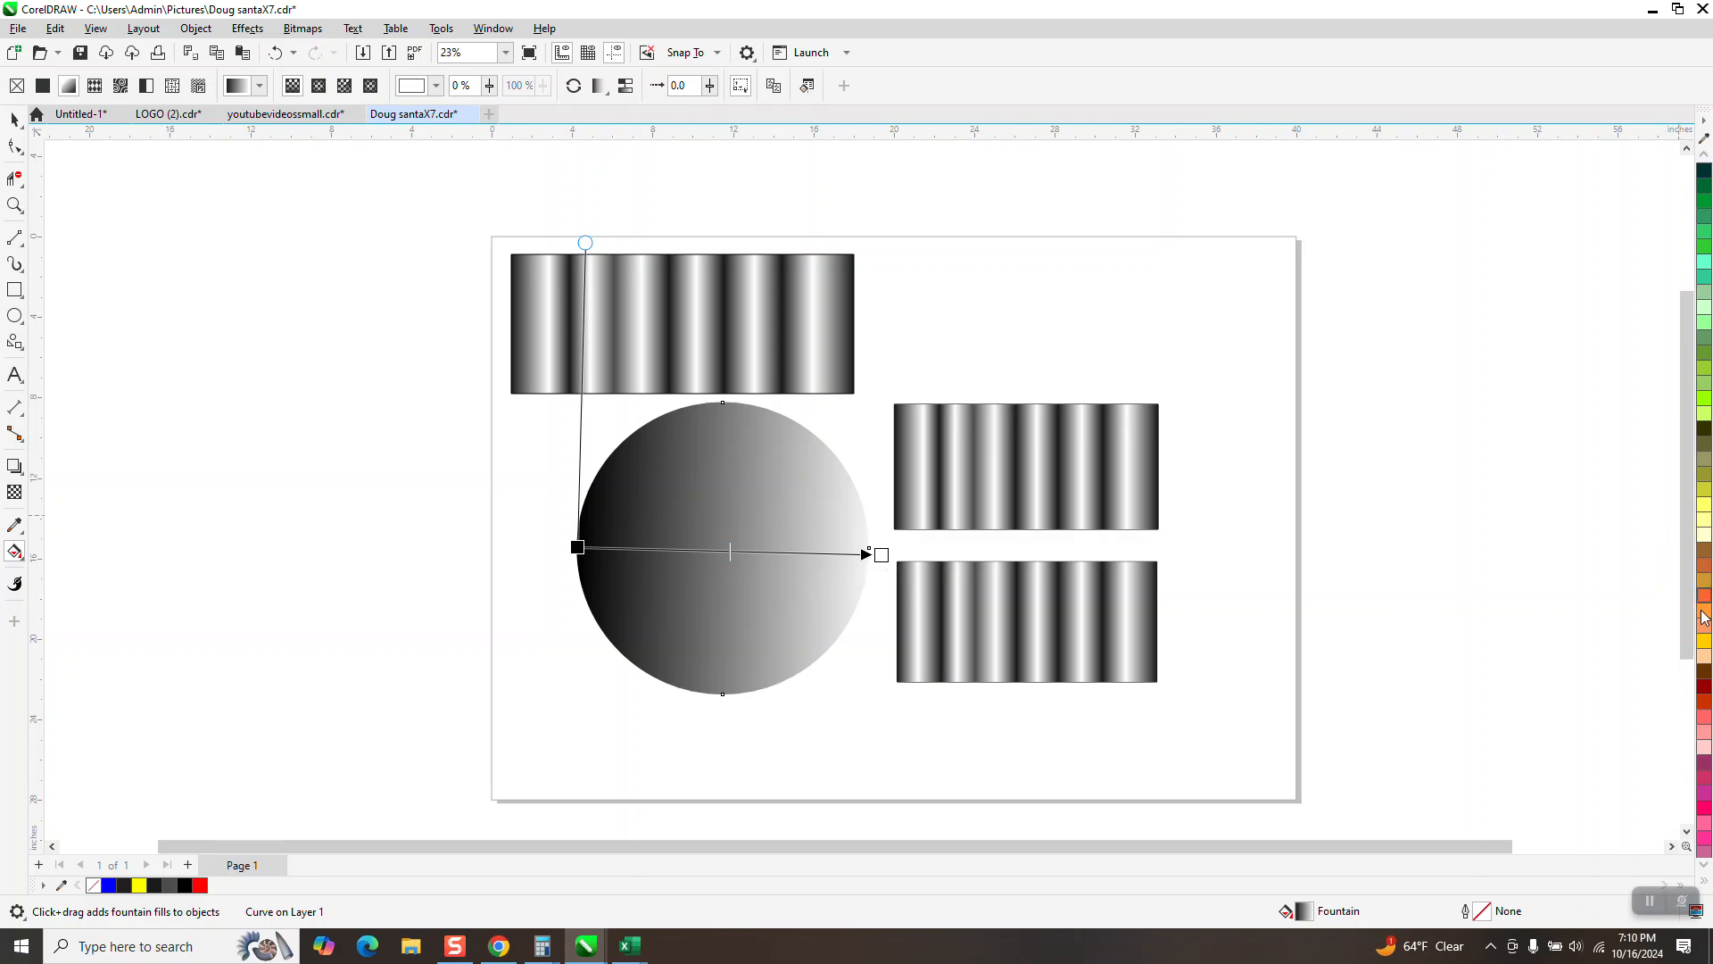
Step: Color both end nodes of the circle's gradient gold and add five gold nodes between them
left_click_drag(1704, 641, 578, 548)
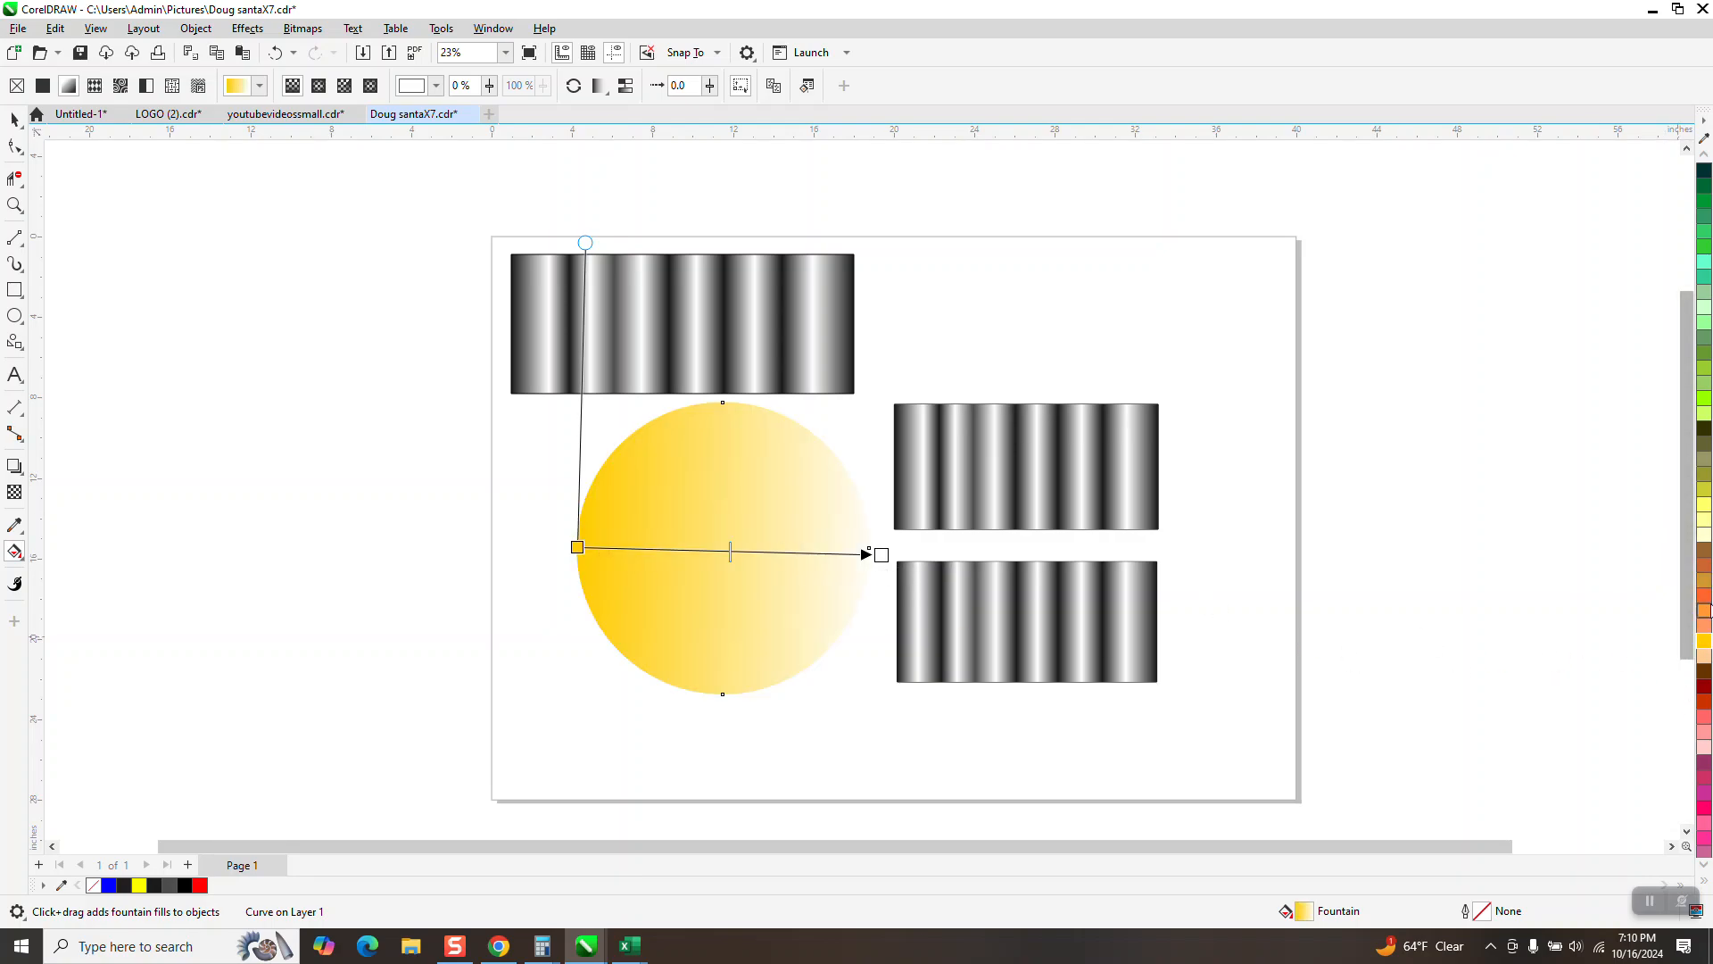
left_click_drag(1706, 652, 882, 555)
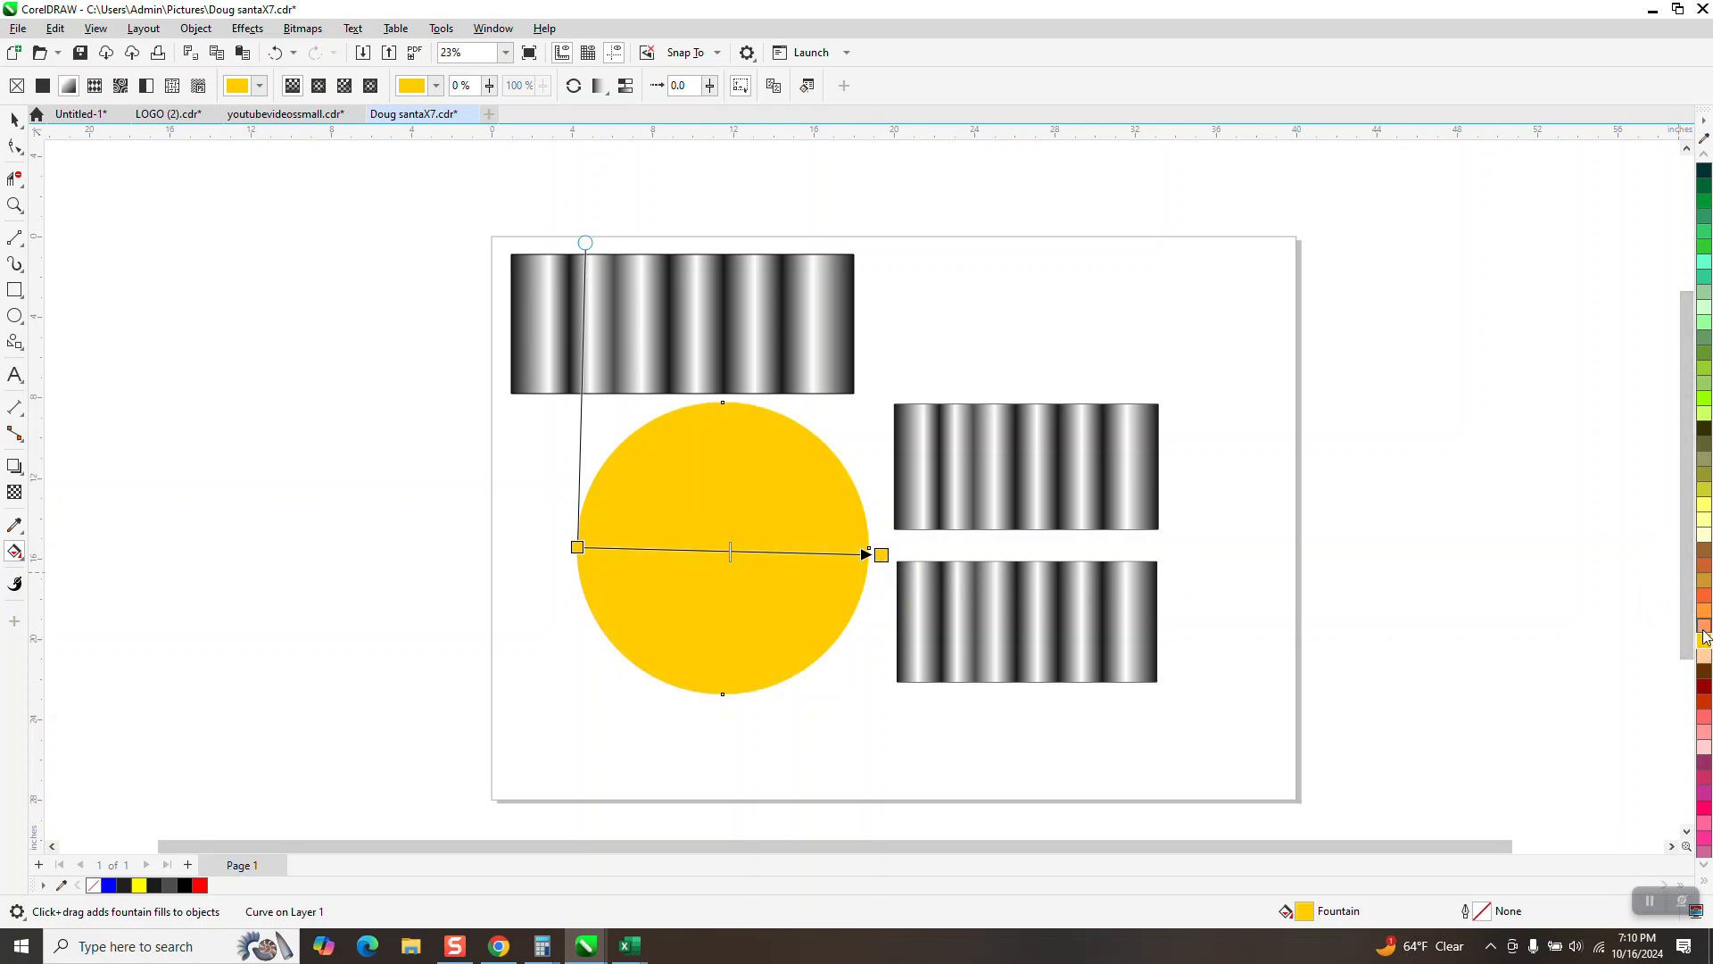
left_click_drag(1703, 639, 812, 553)
left_click_drag(1705, 639, 763, 551)
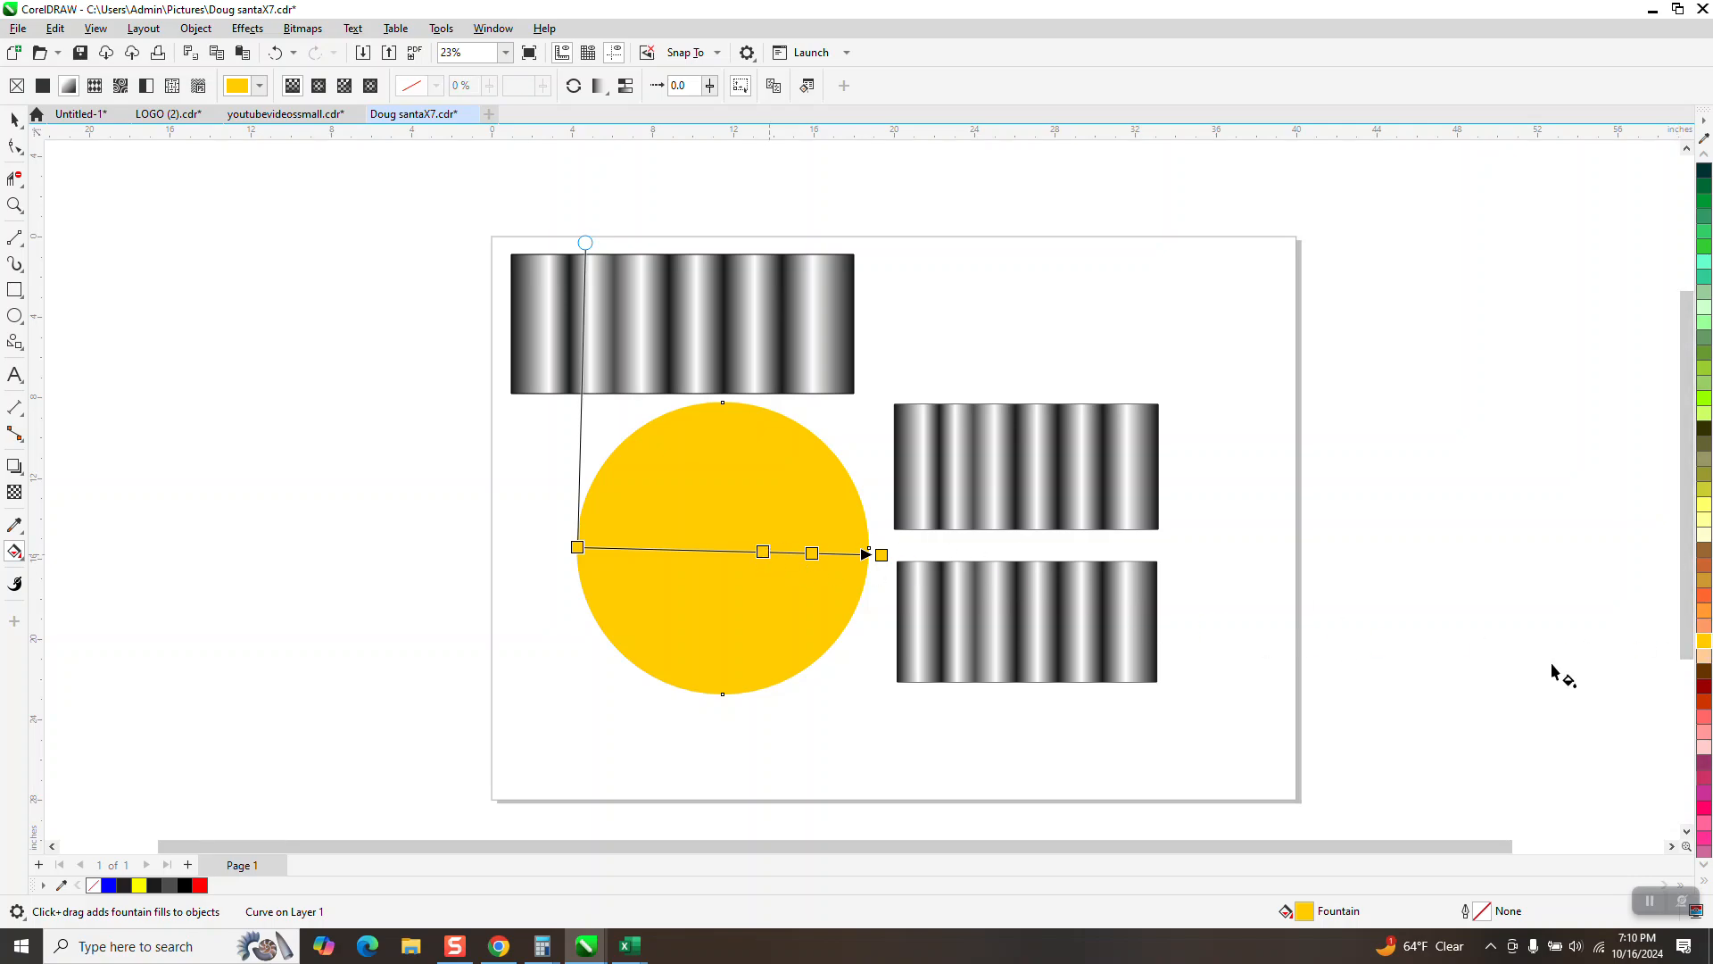
left_click_drag(1703, 639, 714, 551)
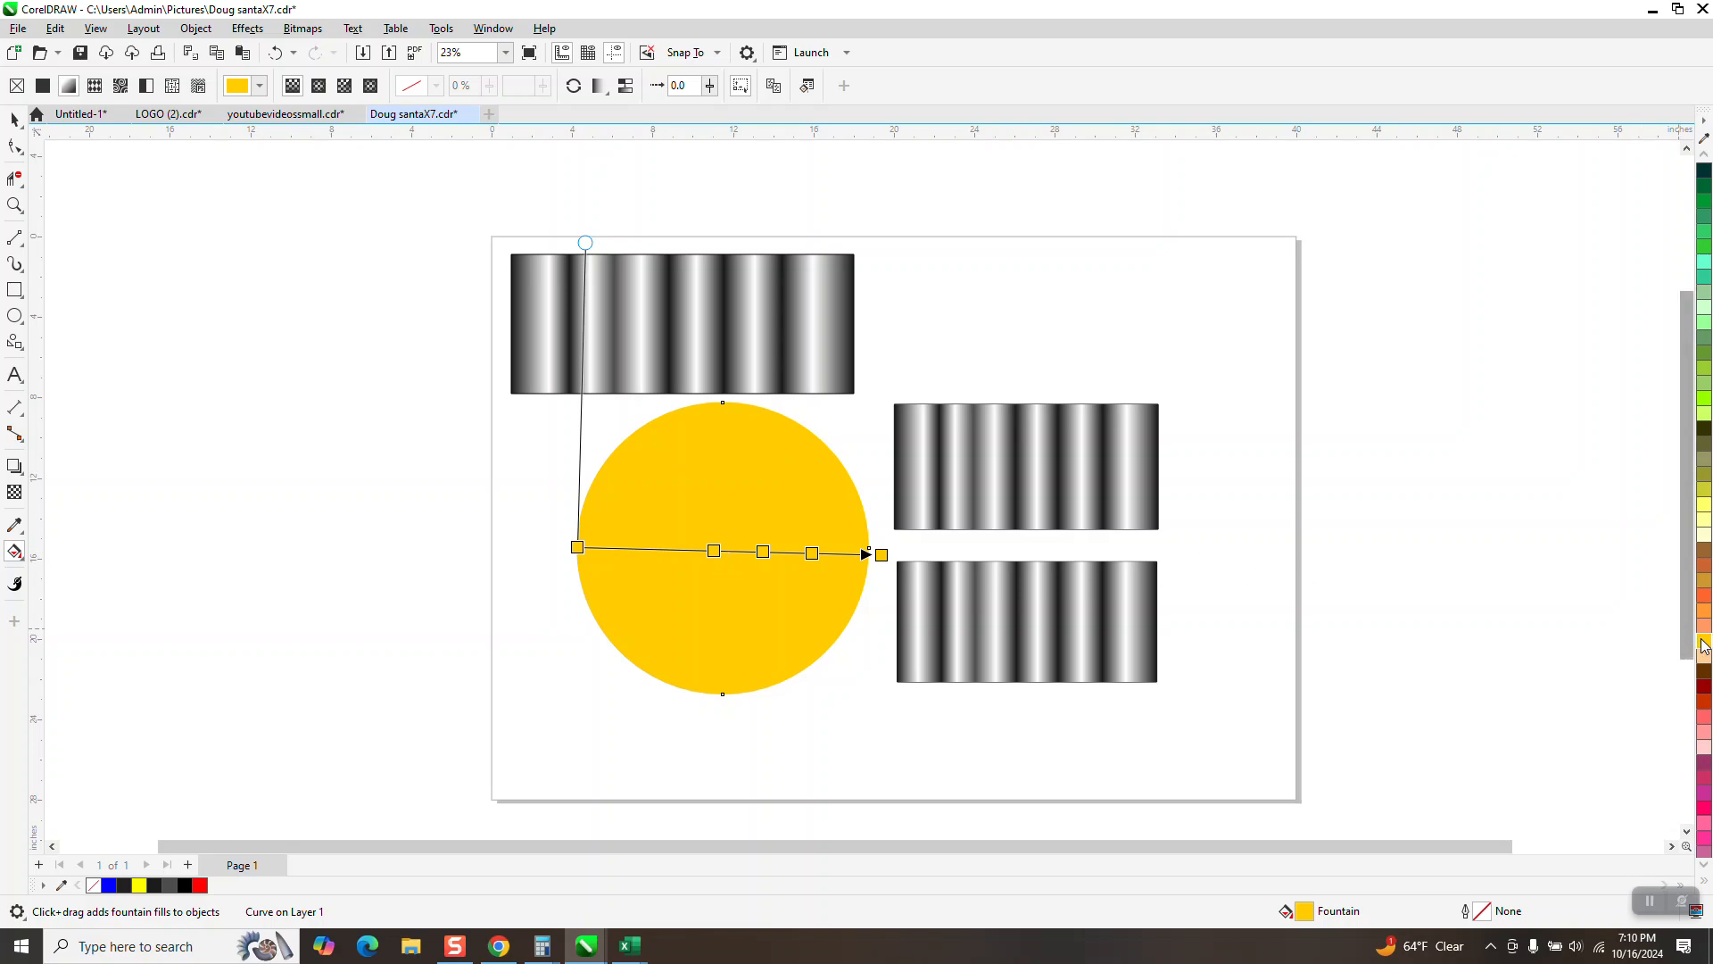
left_click_drag(1703, 640, 675, 550)
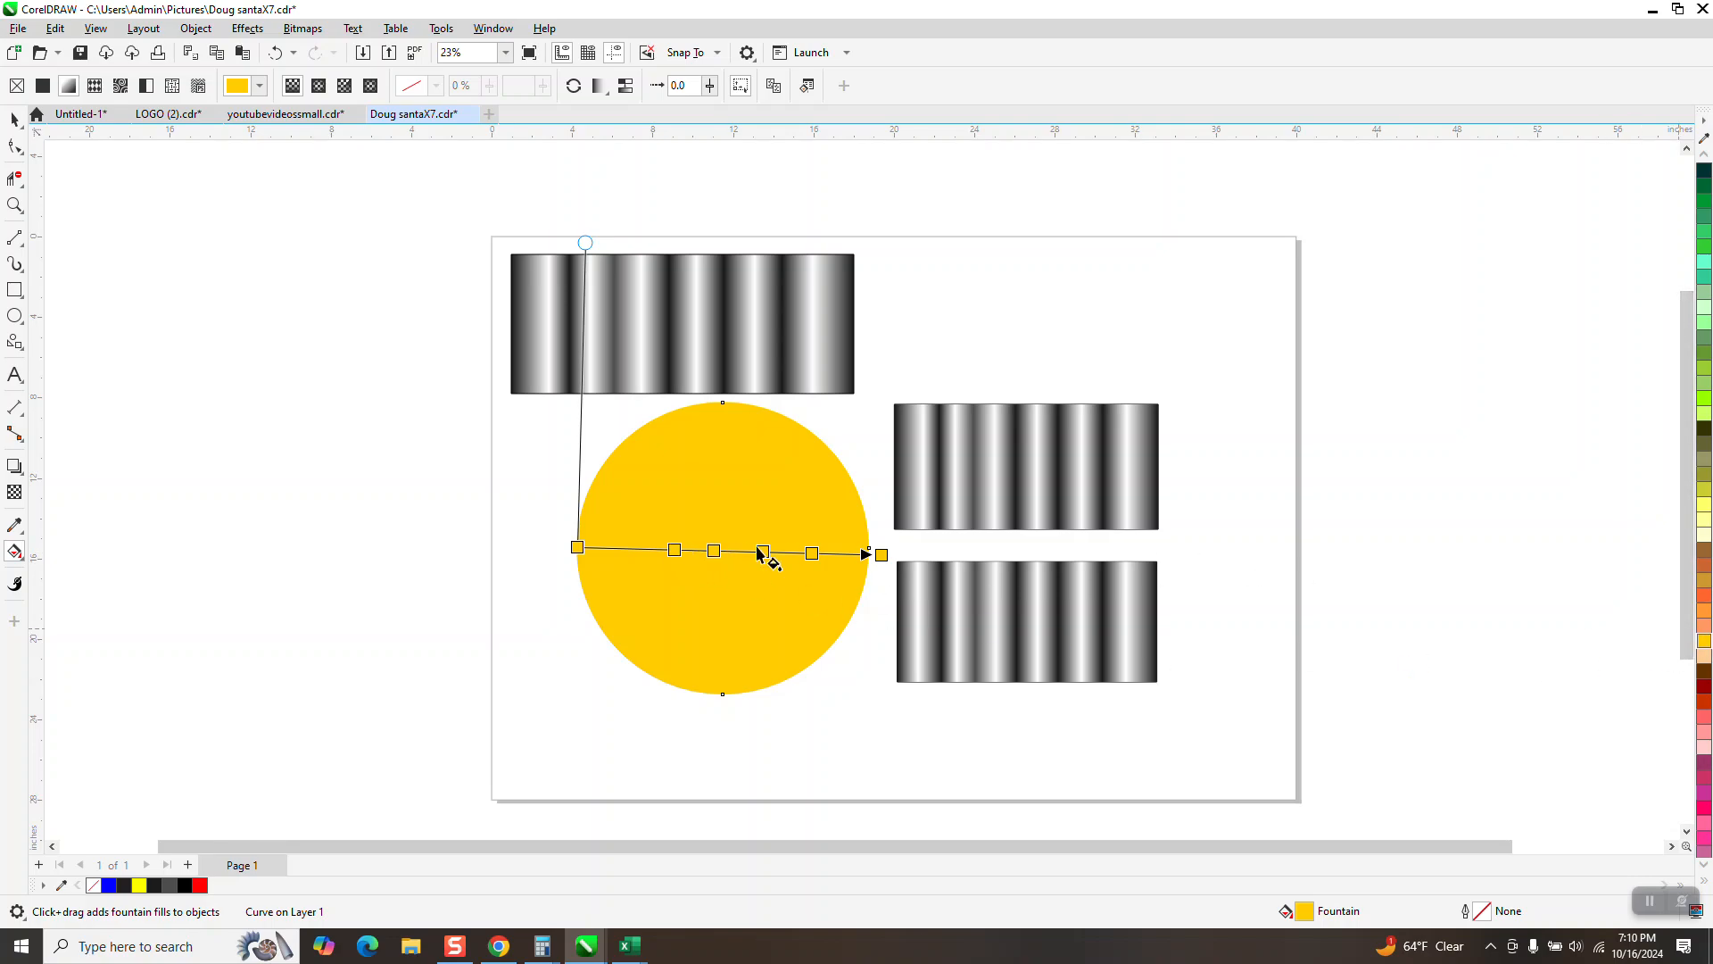
left_click_drag(1699, 649, 629, 550)
Step: Add three white nodes between the gold nodes in the right half of the circle's gradient
left_click(1704, 156)
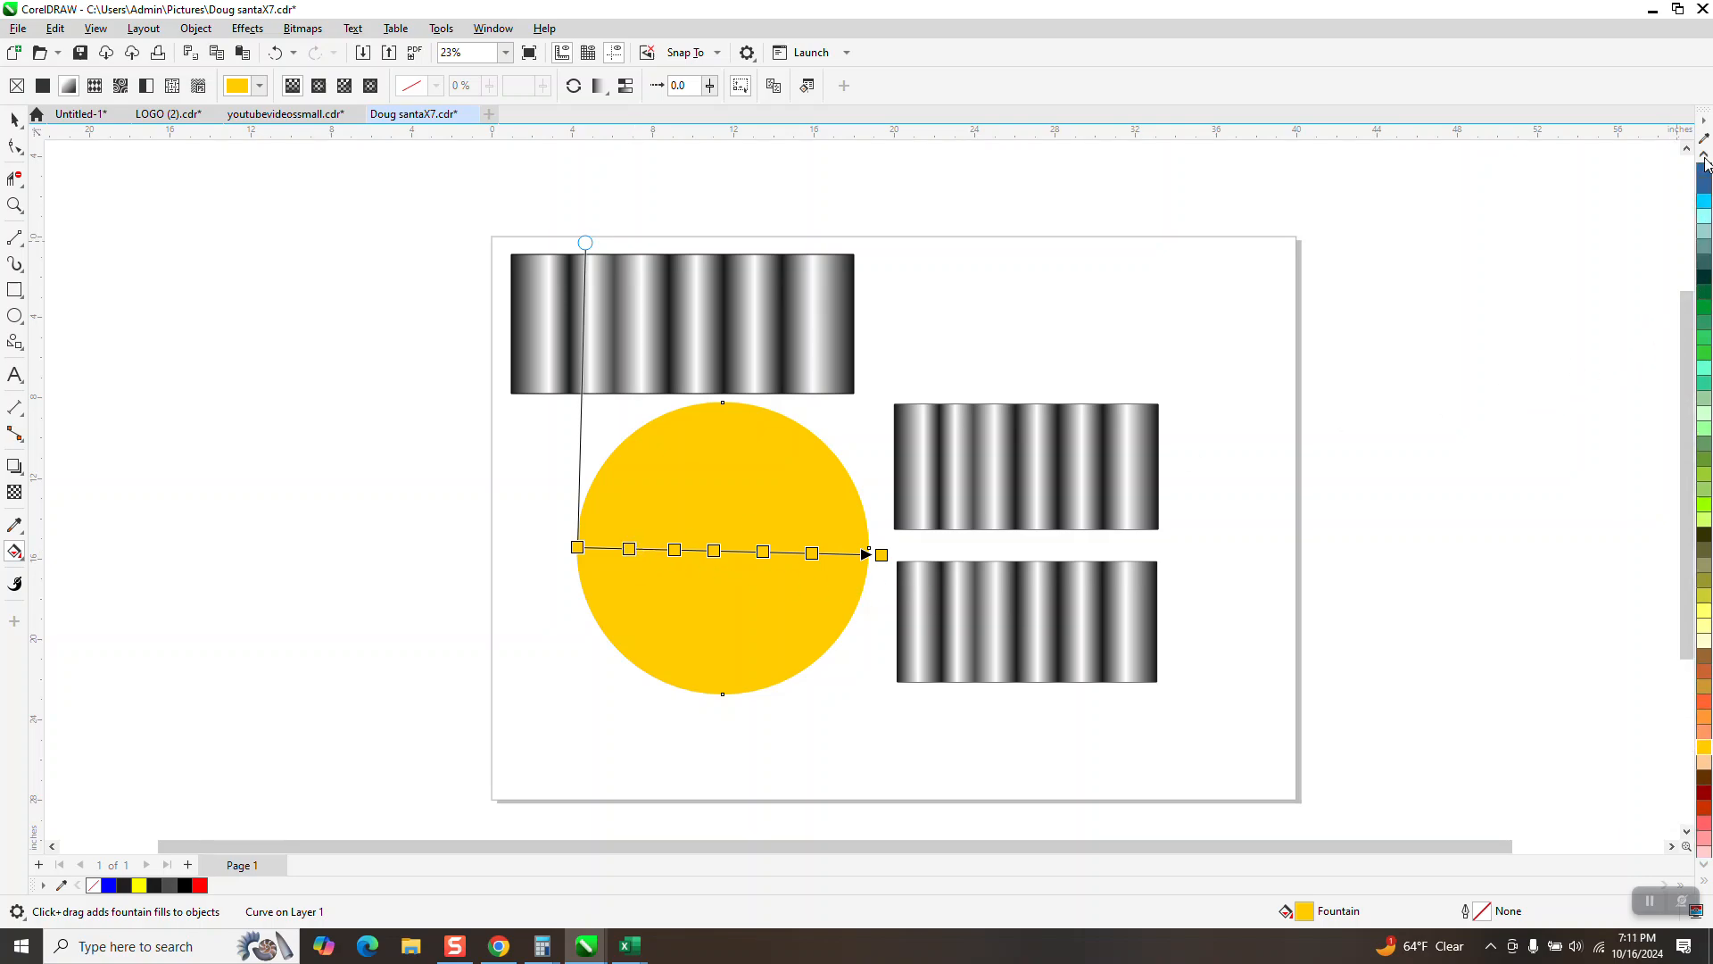
left_click(1705, 160)
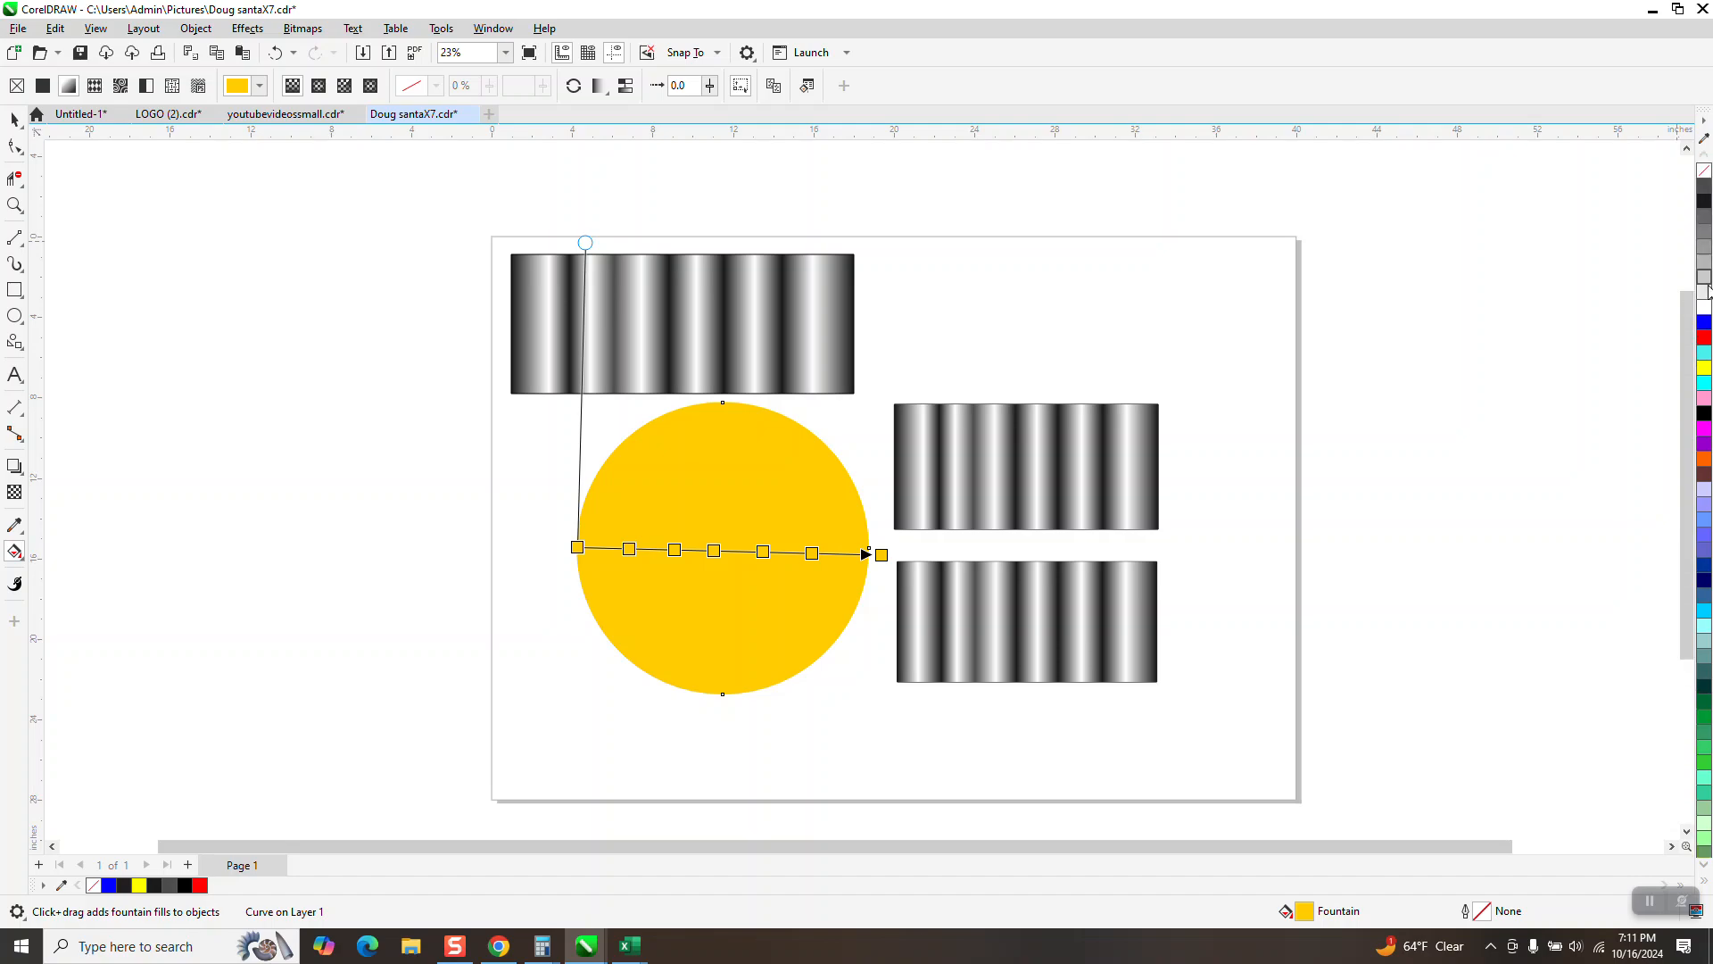
left_click_drag(1704, 312, 855, 558)
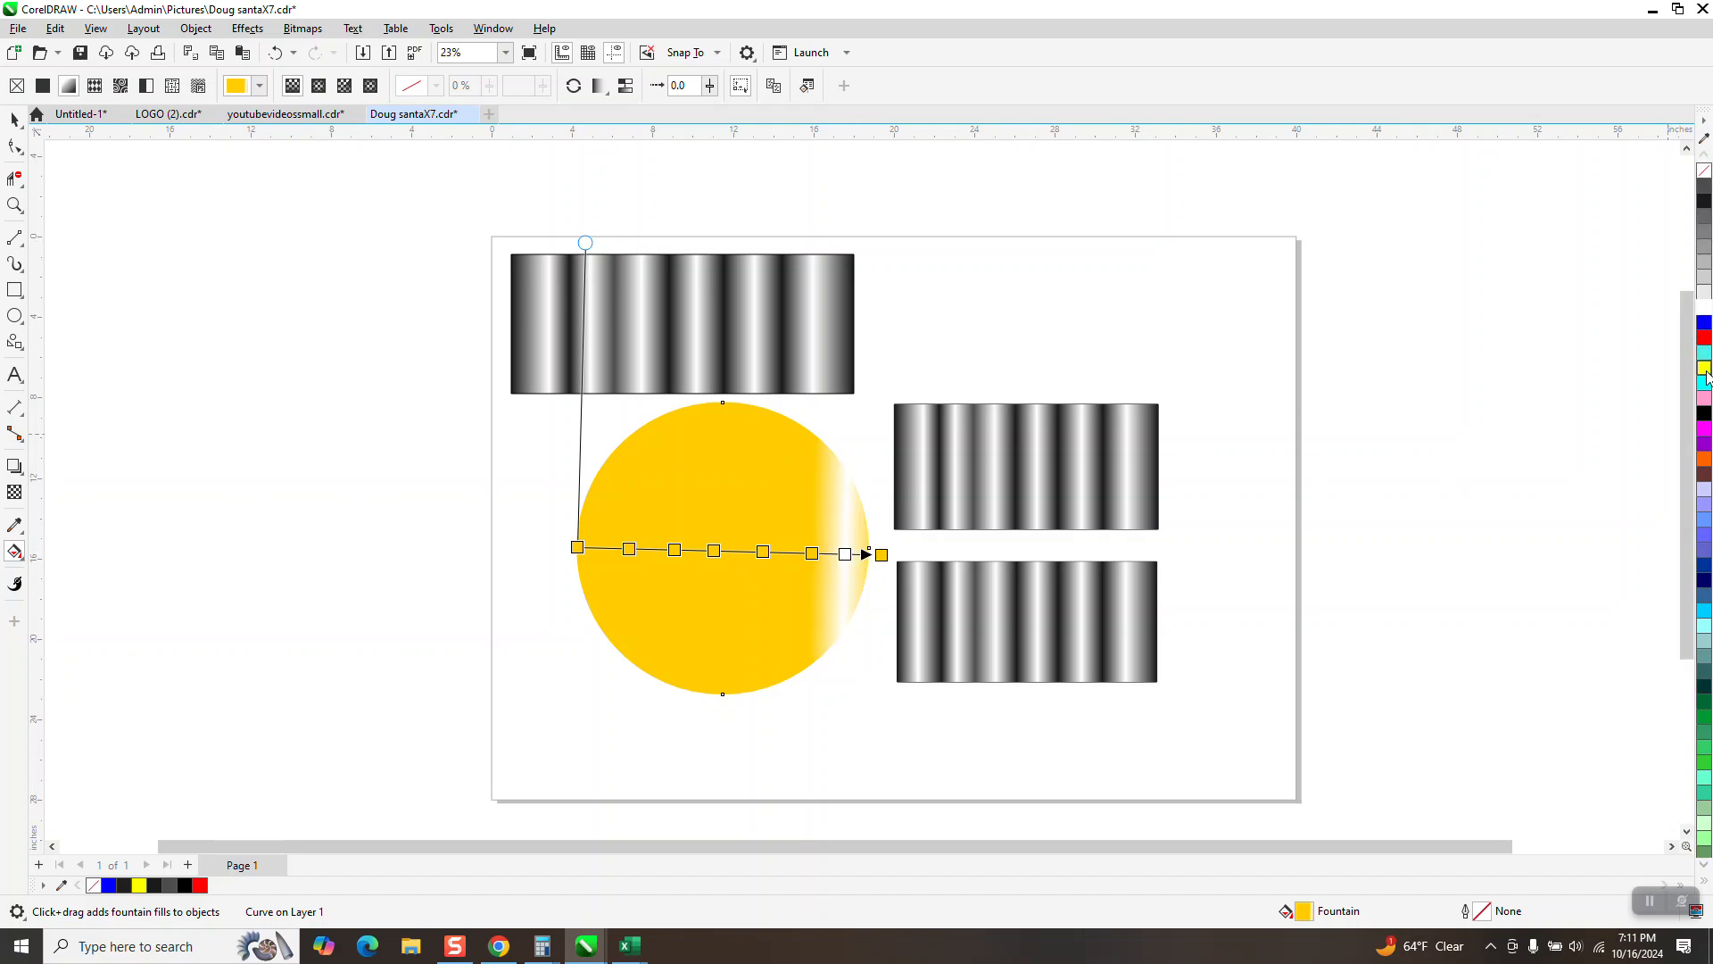
left_click_drag(1642, 341, 791, 553)
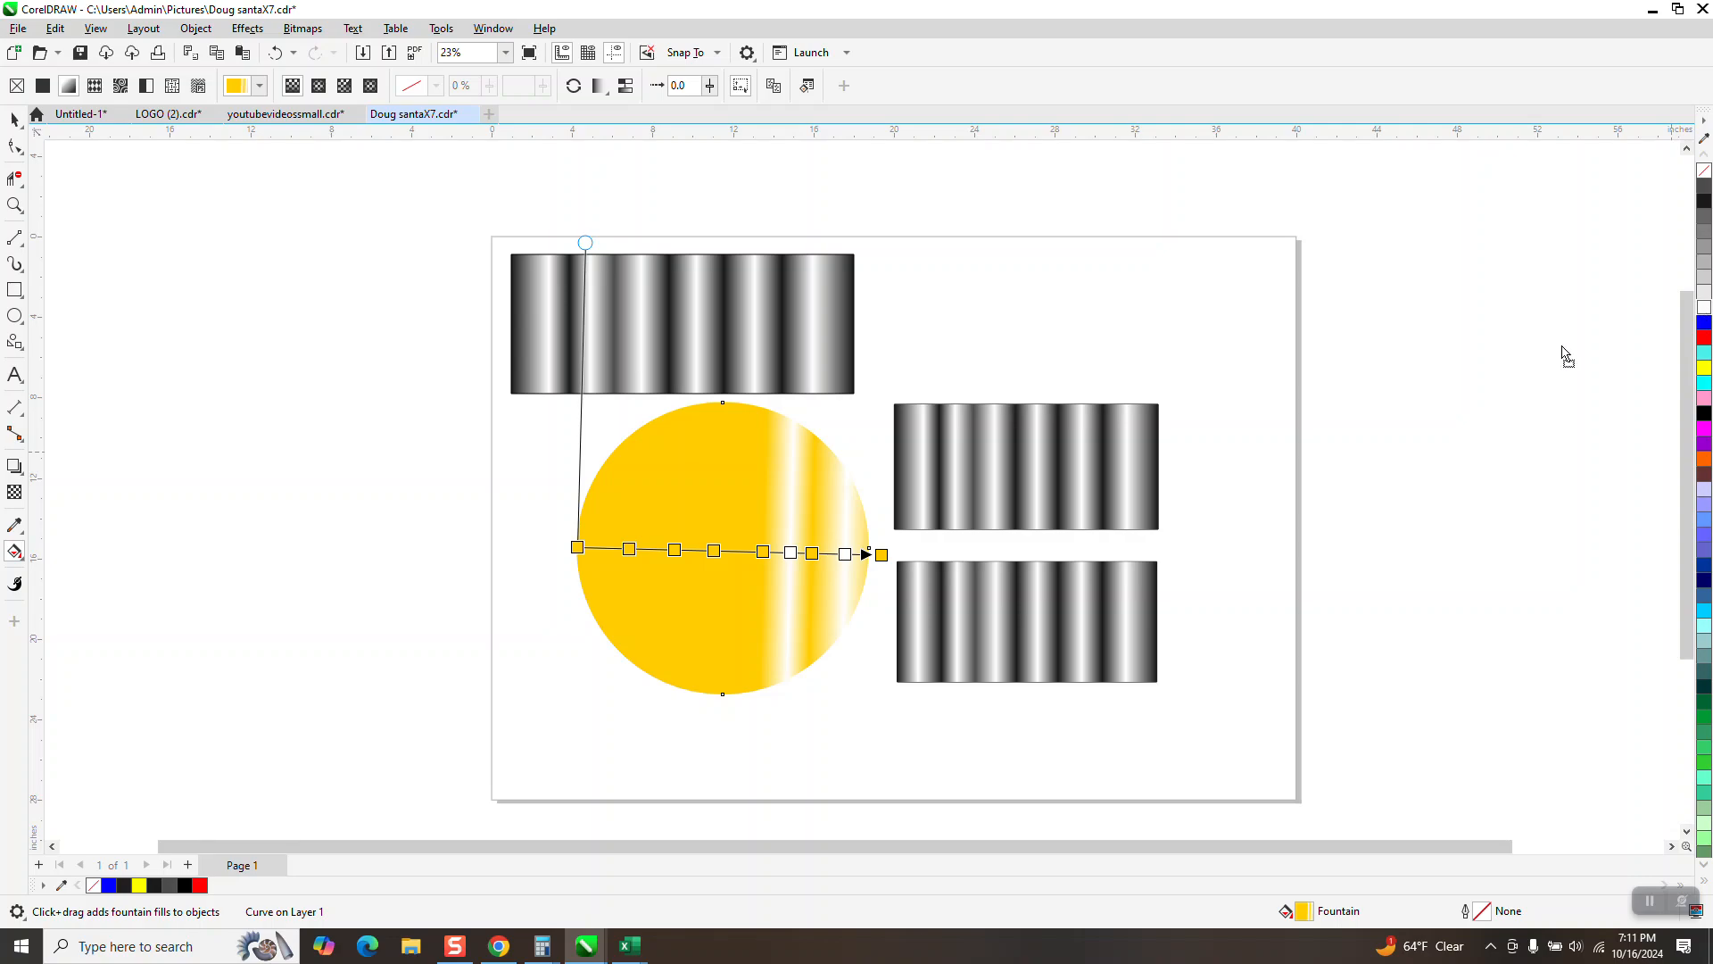
left_click_drag(1567, 356, 740, 552)
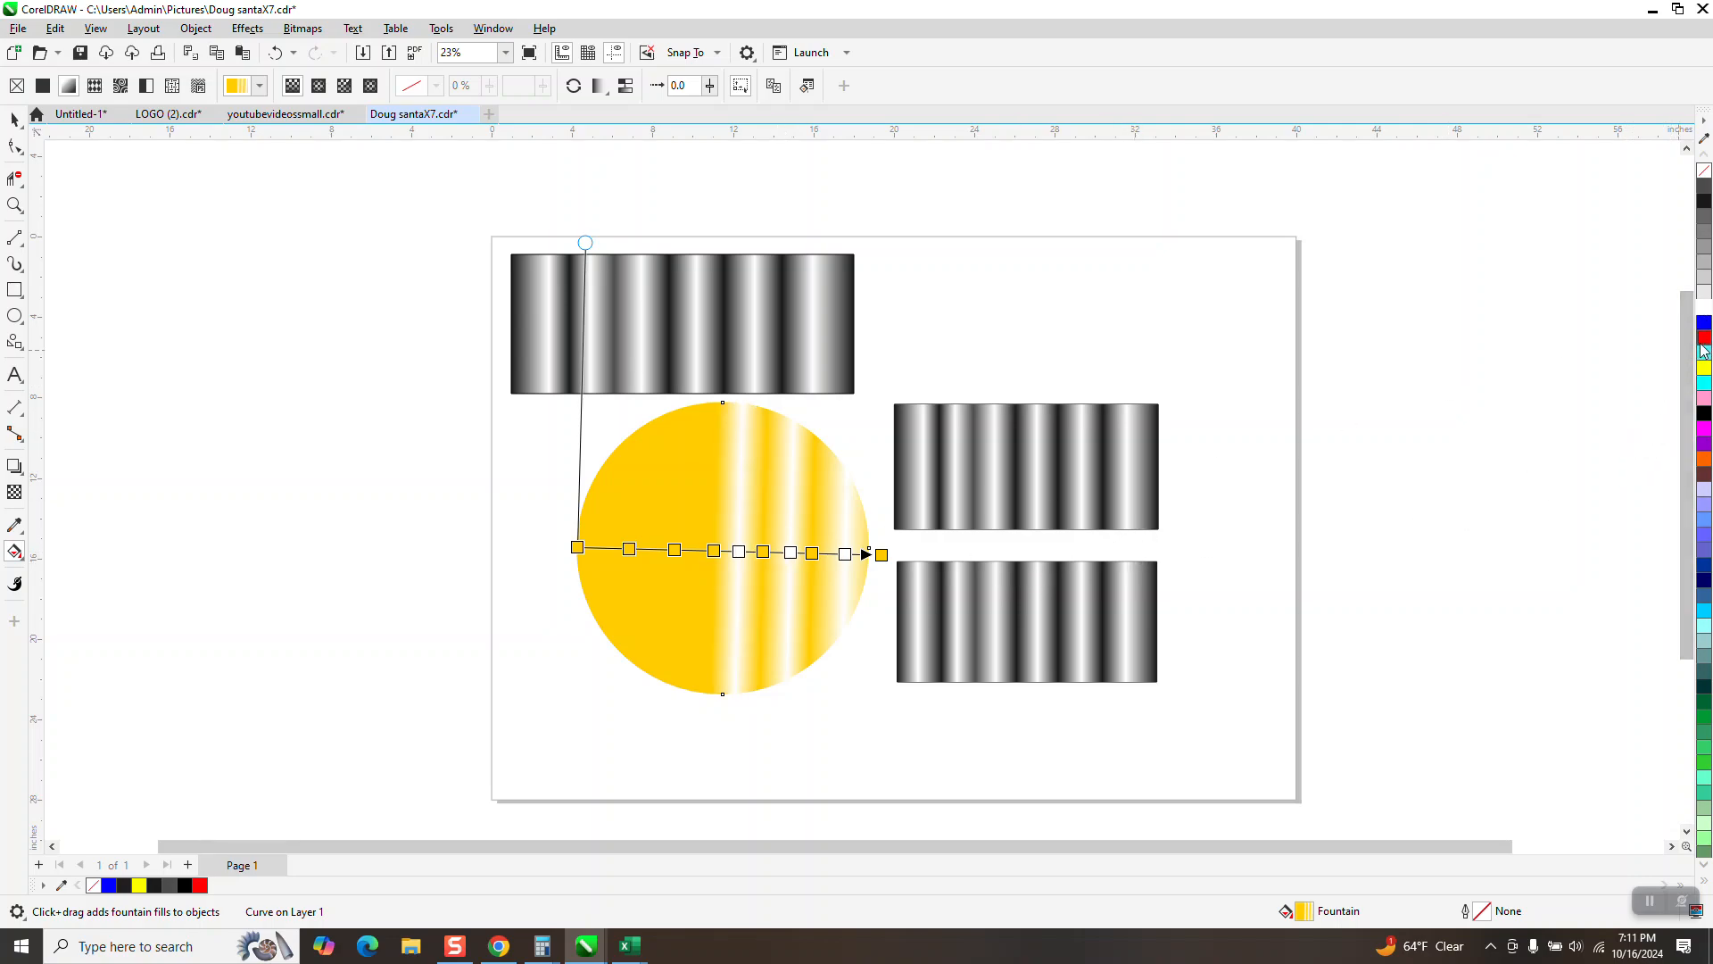
Step: Recolor the three white gradient nodes red and add three more red nodes between the remaining gold nodes
left_click_drag(1703, 343, 844, 555)
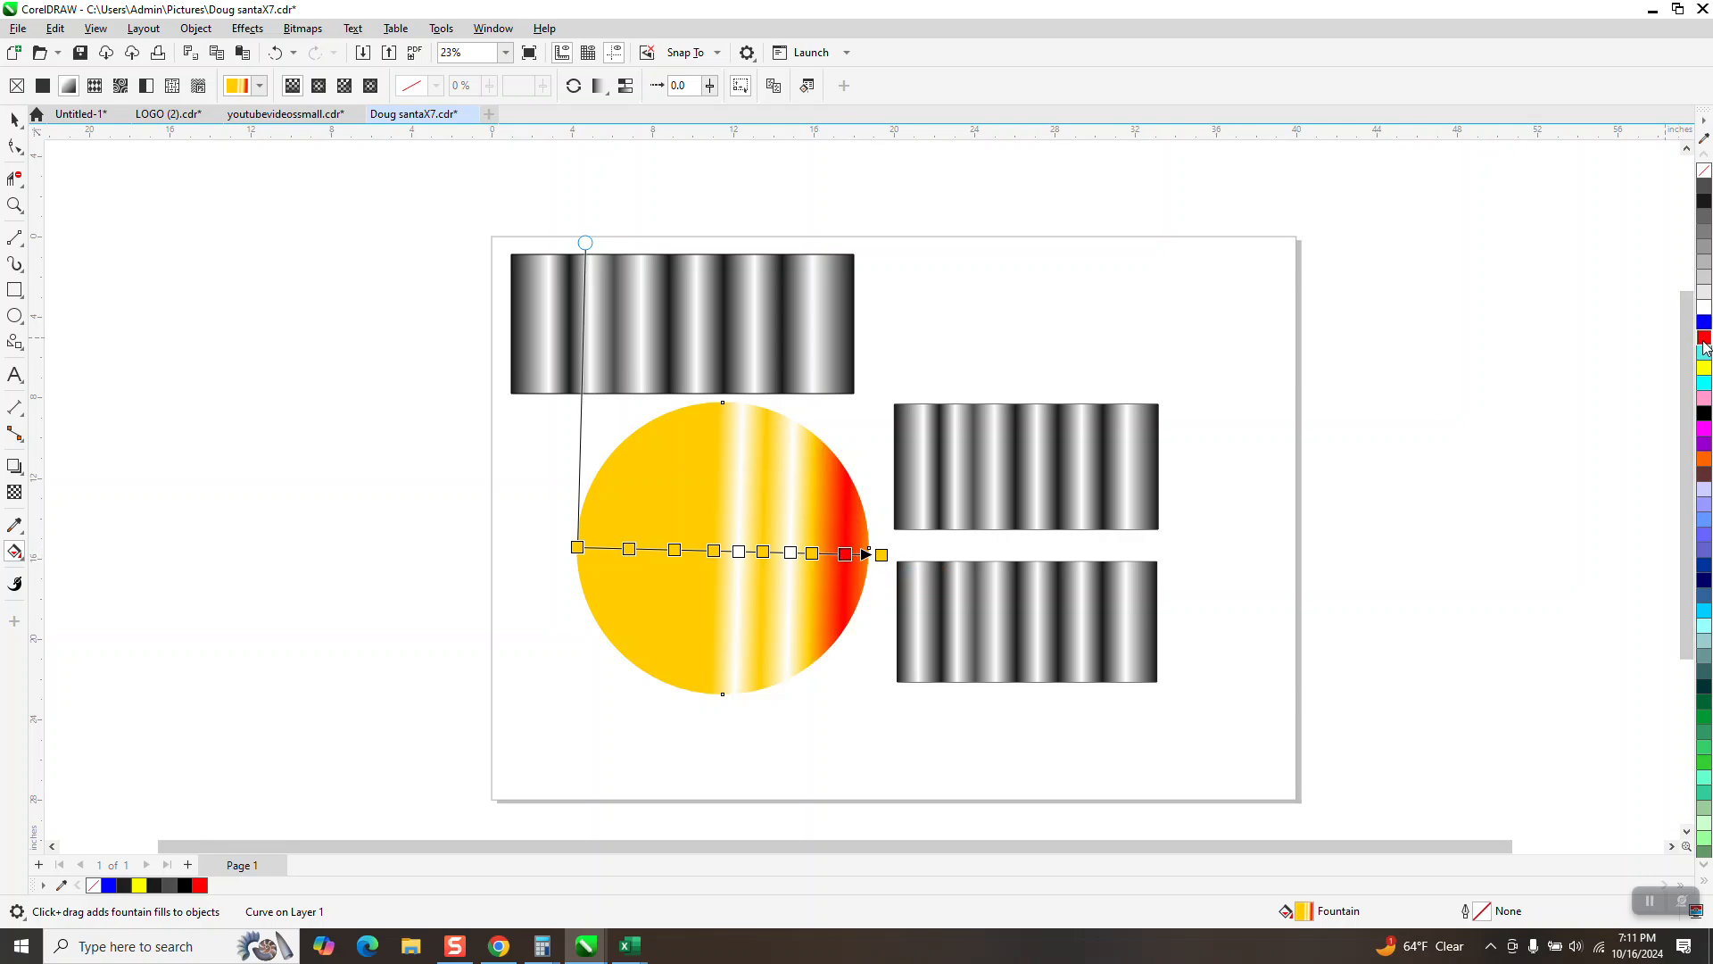
left_click_drag(1703, 347, 792, 559)
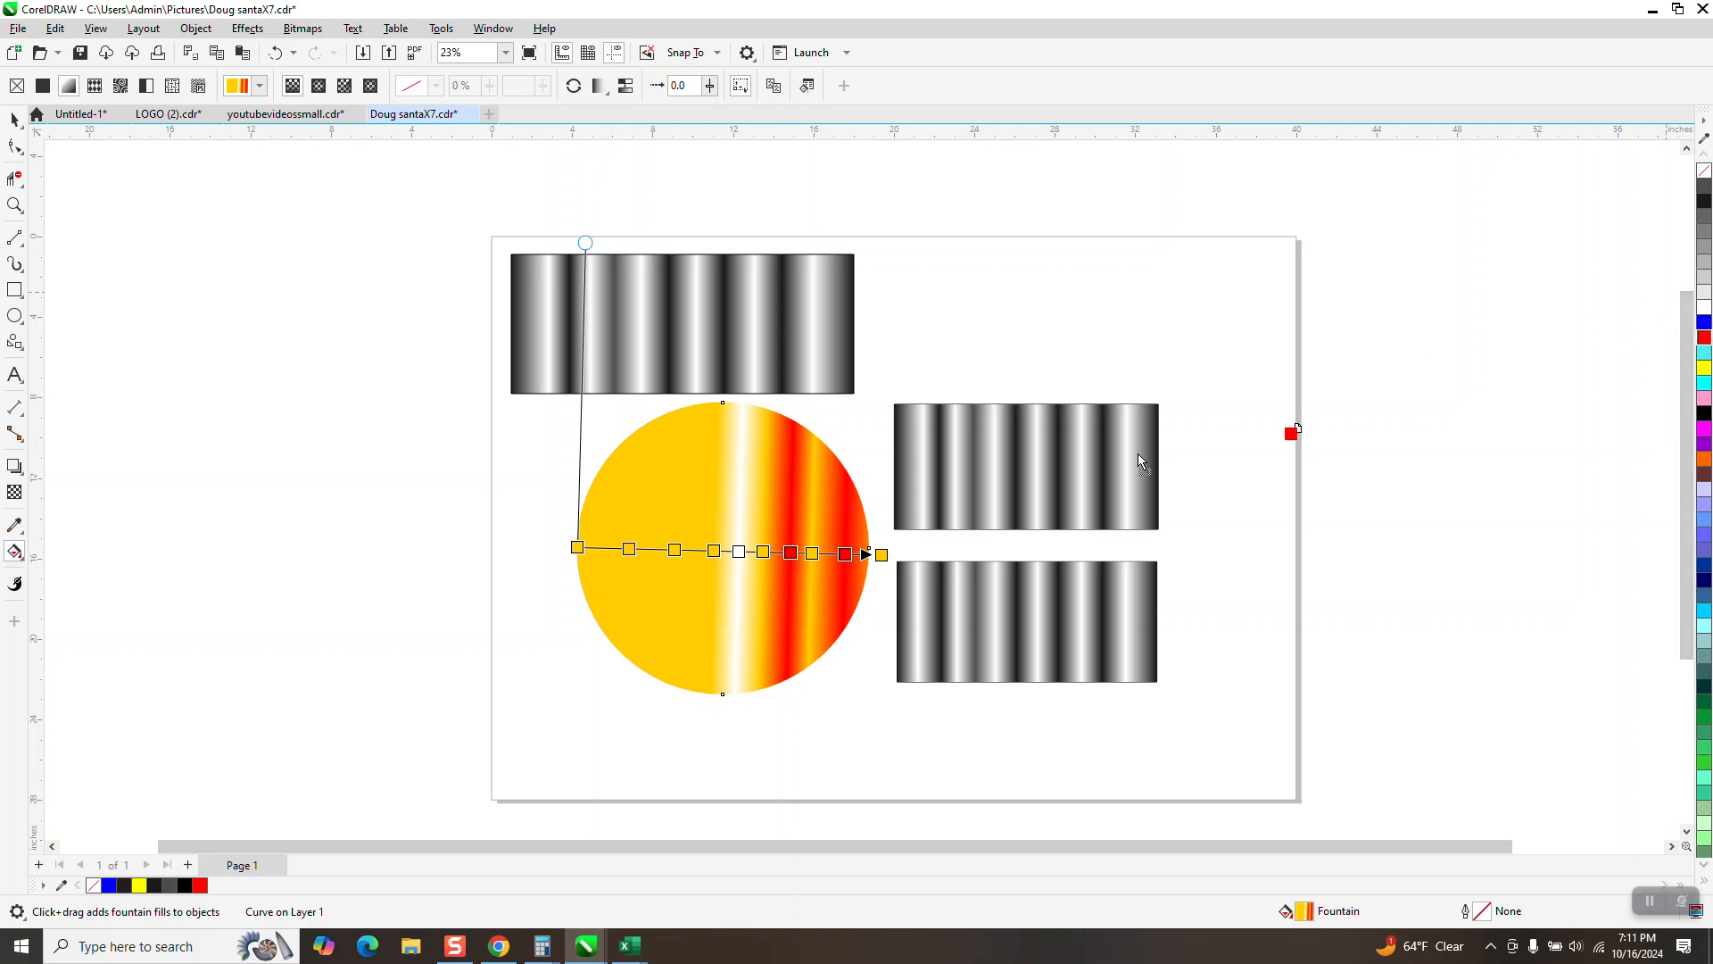
left_click_drag(742, 554, 741, 552)
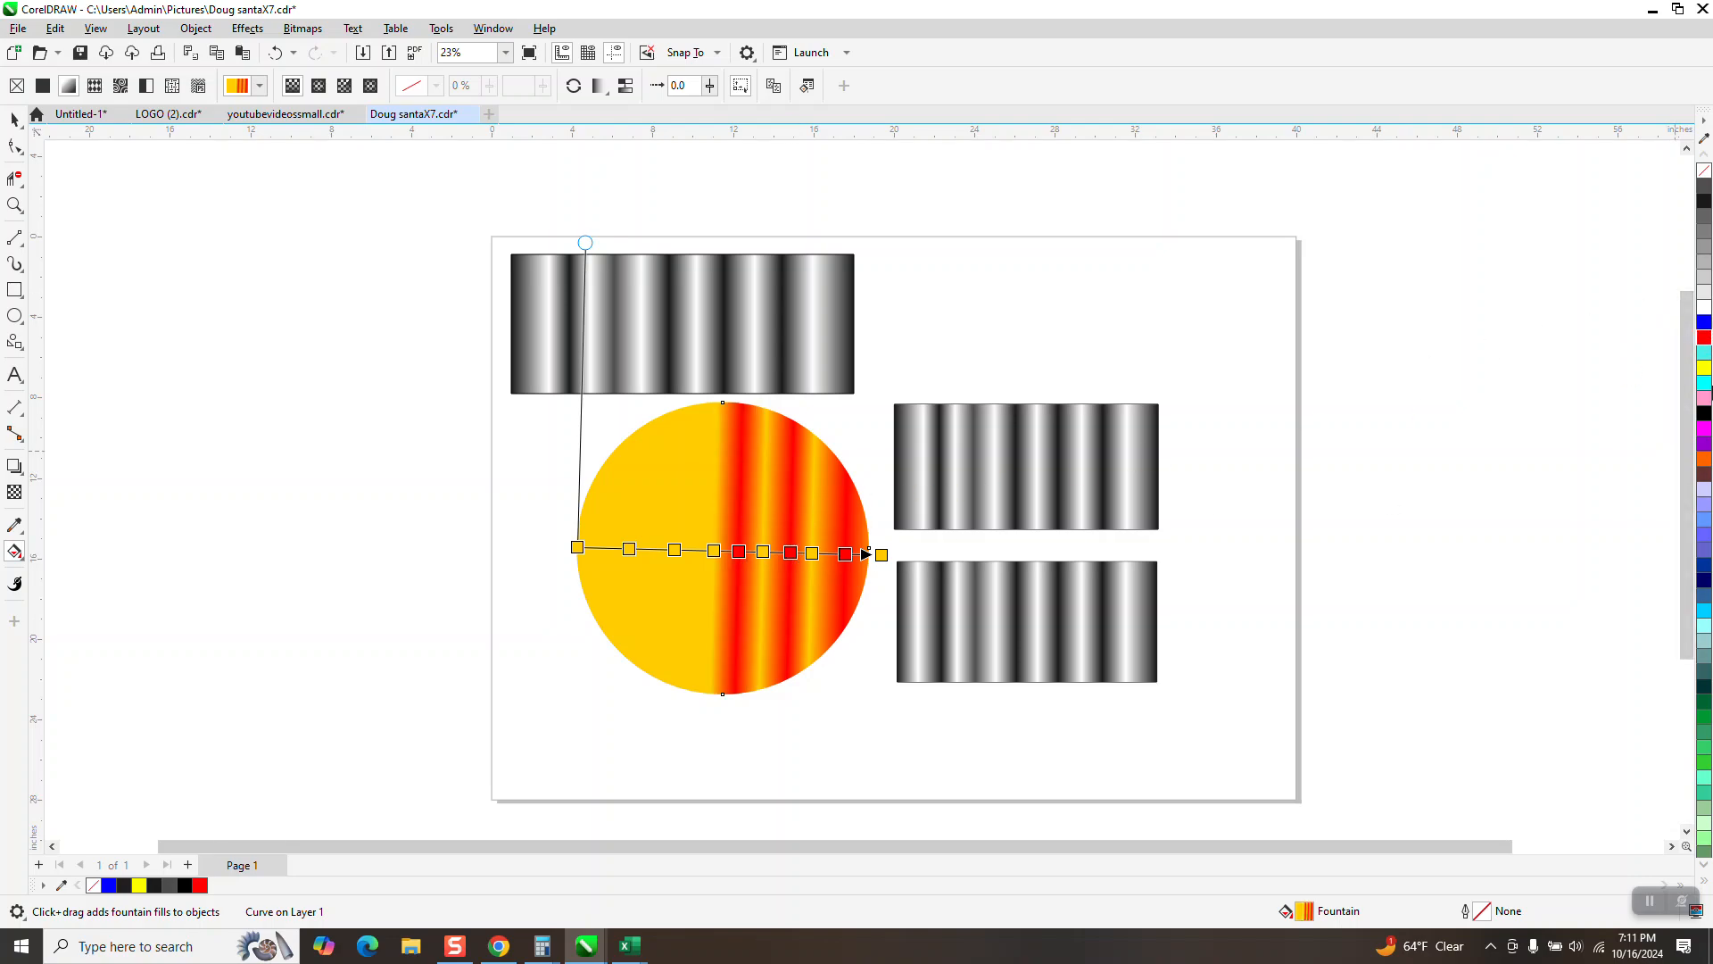
left_click_drag(1704, 346, 694, 554)
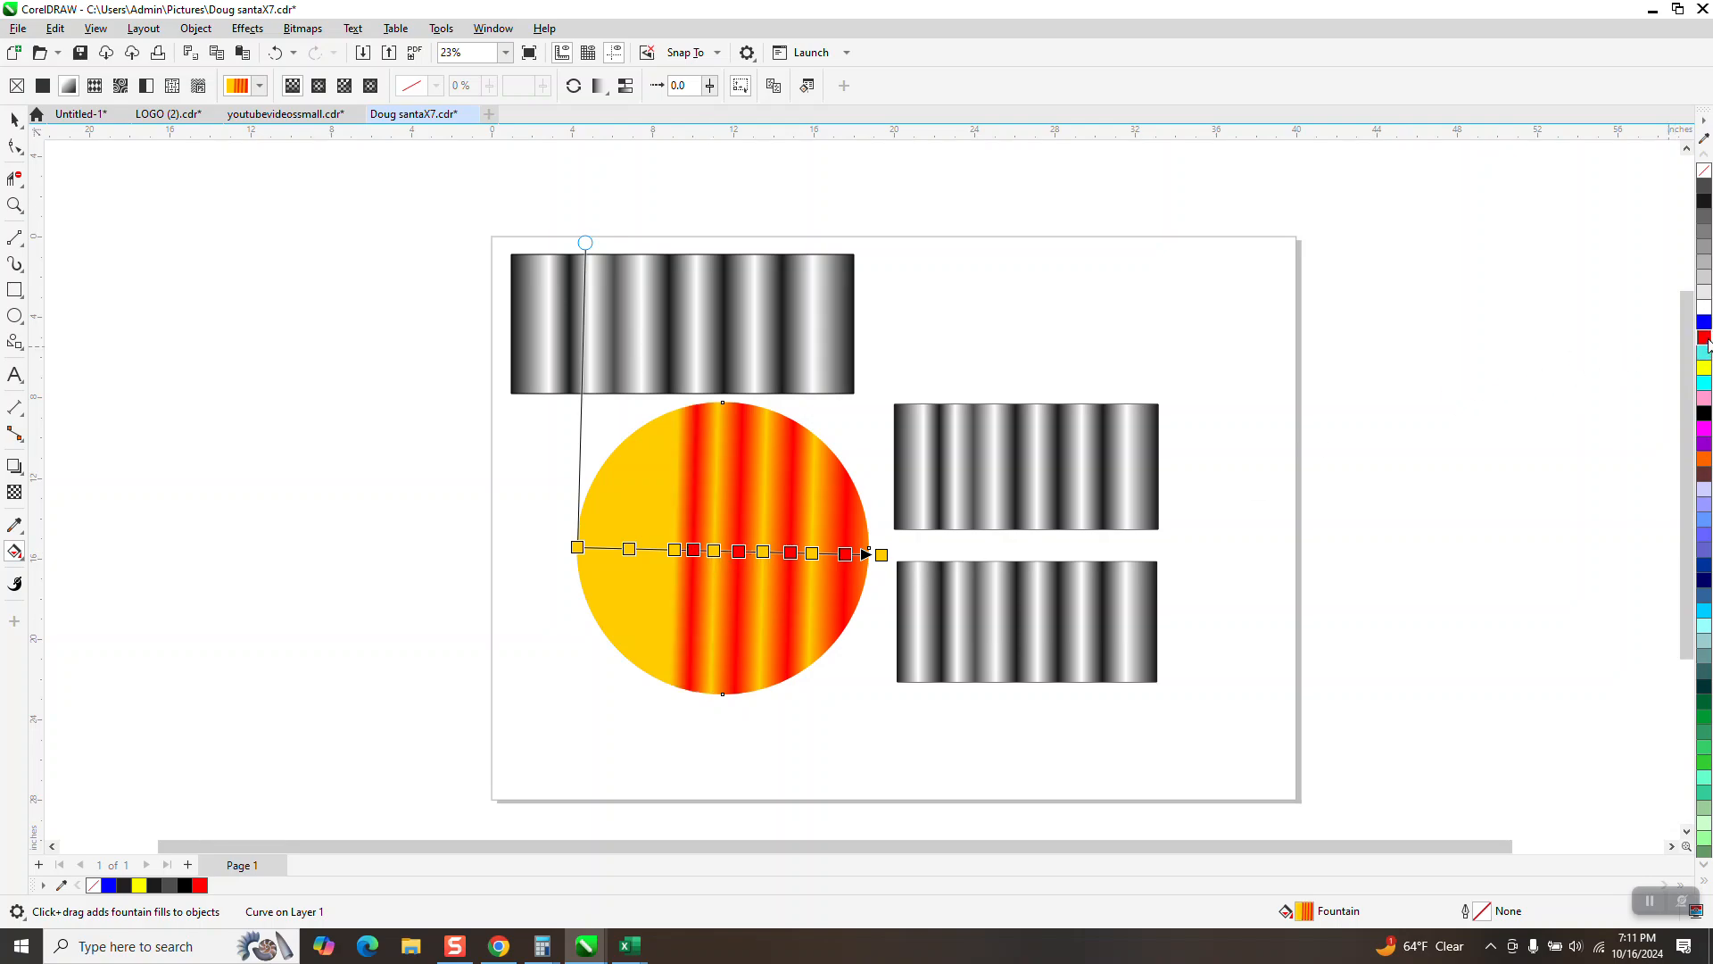
left_click_drag(799, 542, 654, 551)
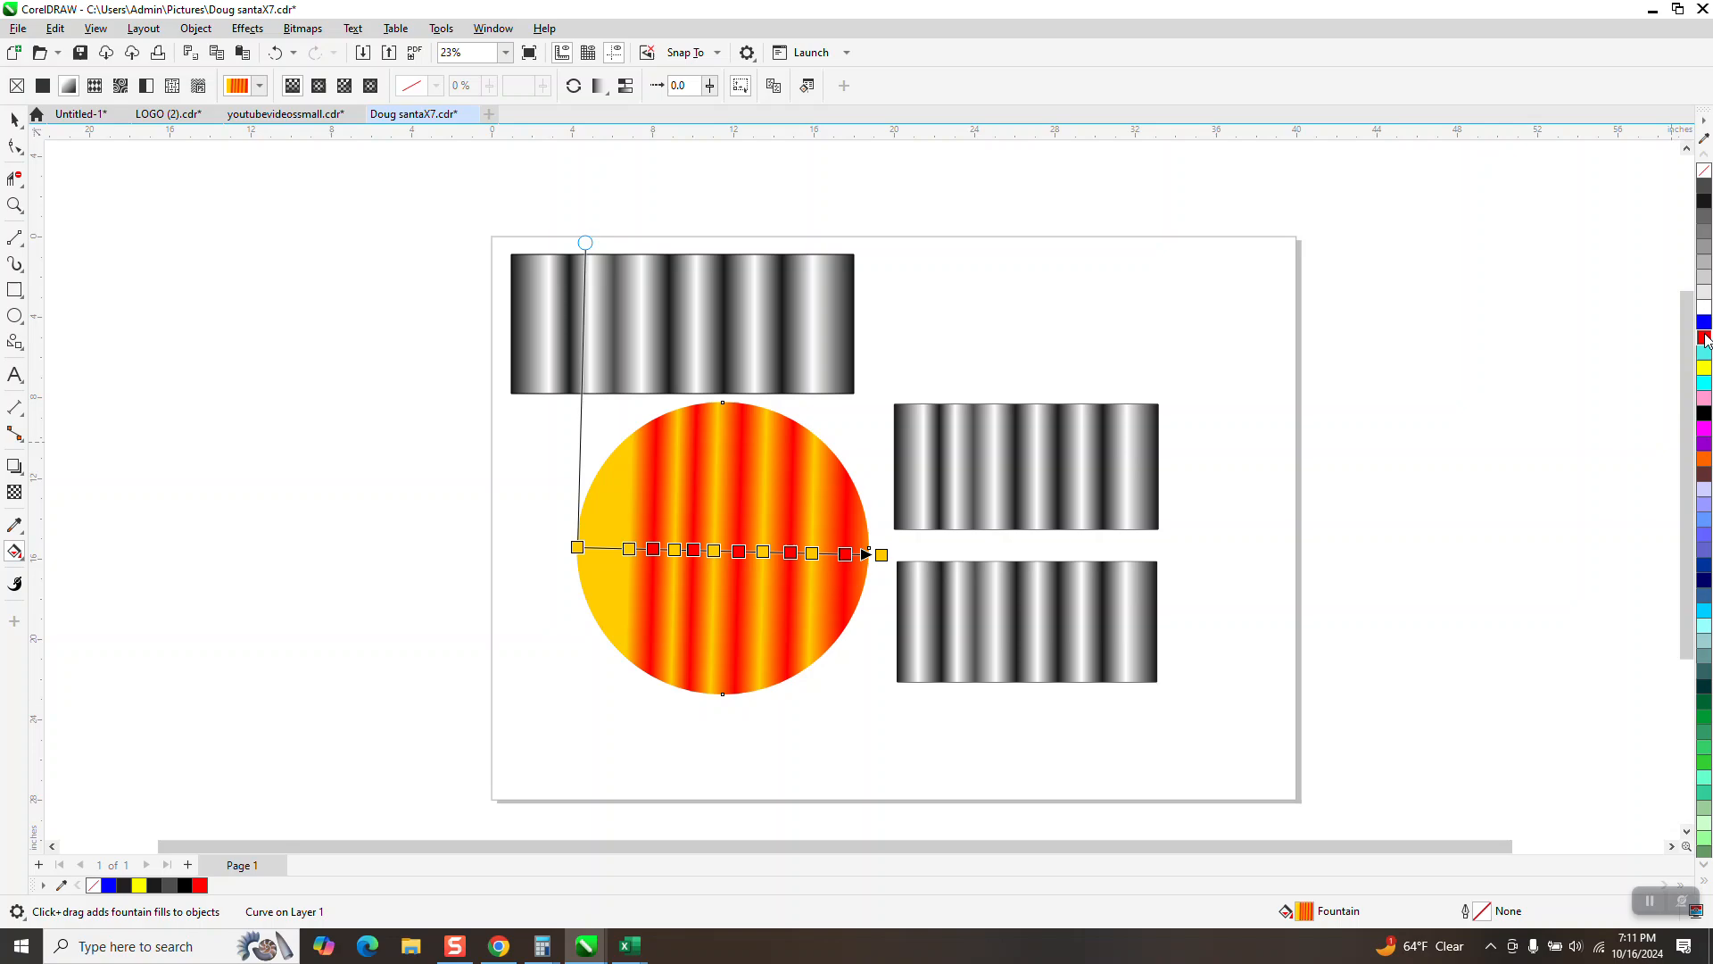
left_click_drag(1705, 339, 602, 549)
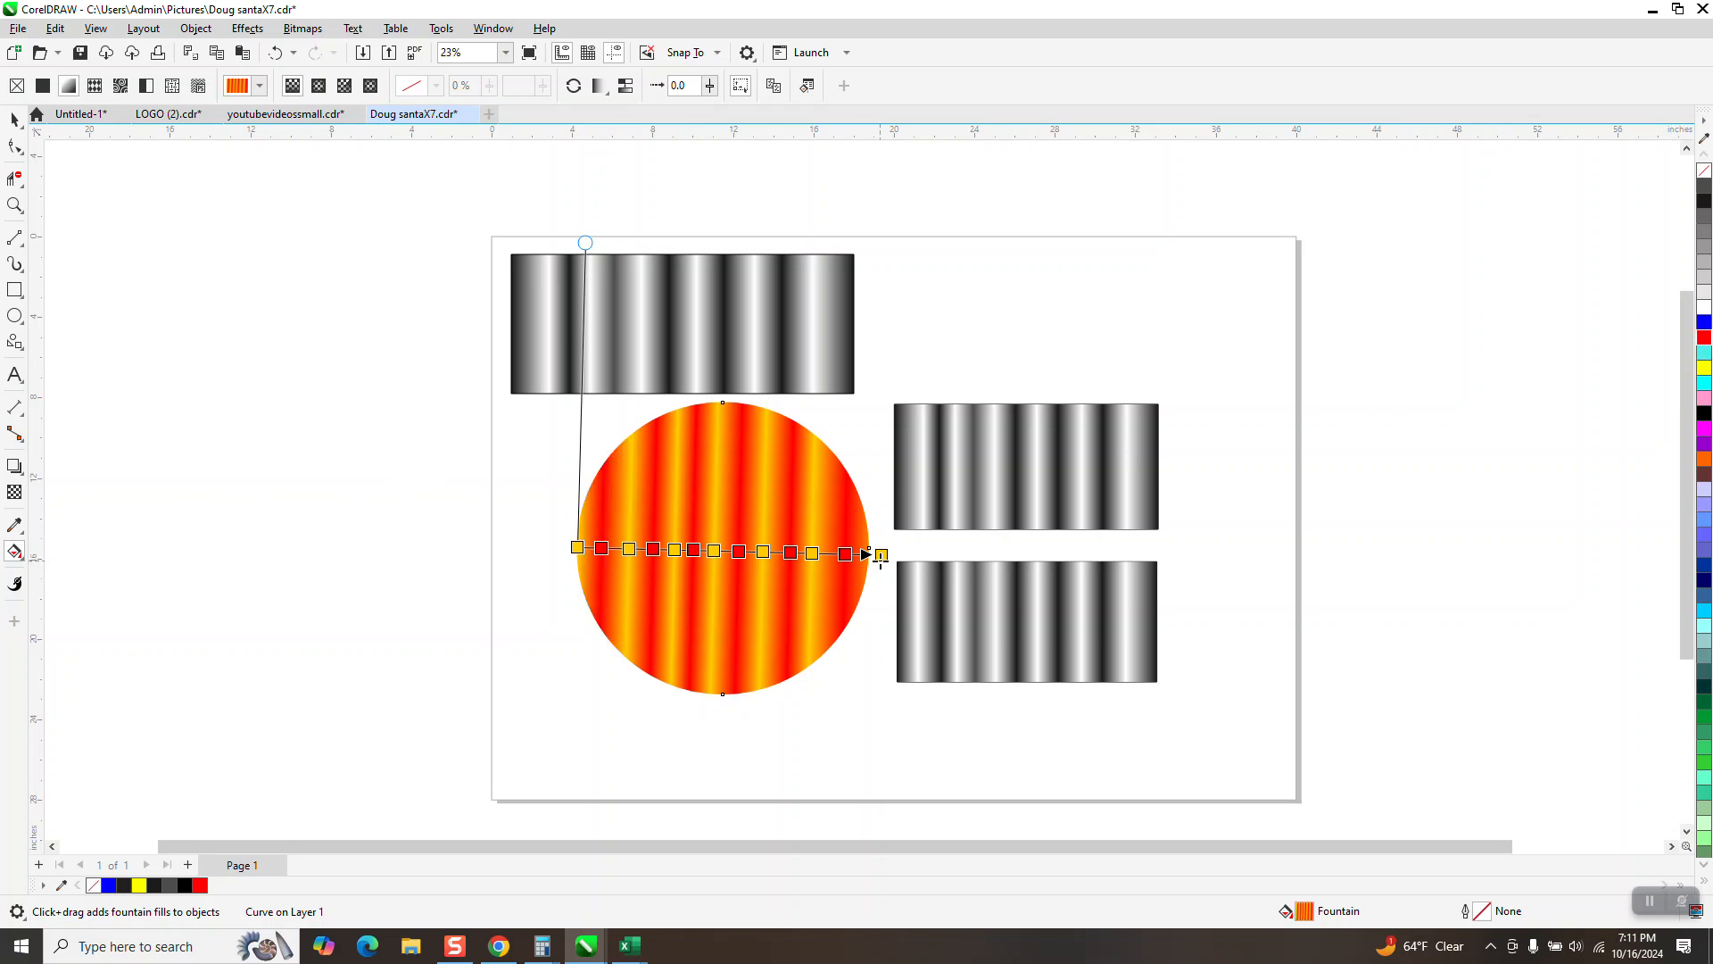
Step: Move the gradient's end node in to the circle's right edge and toggle the fill's Smooth option
left_click_drag(881, 555, 869, 559)
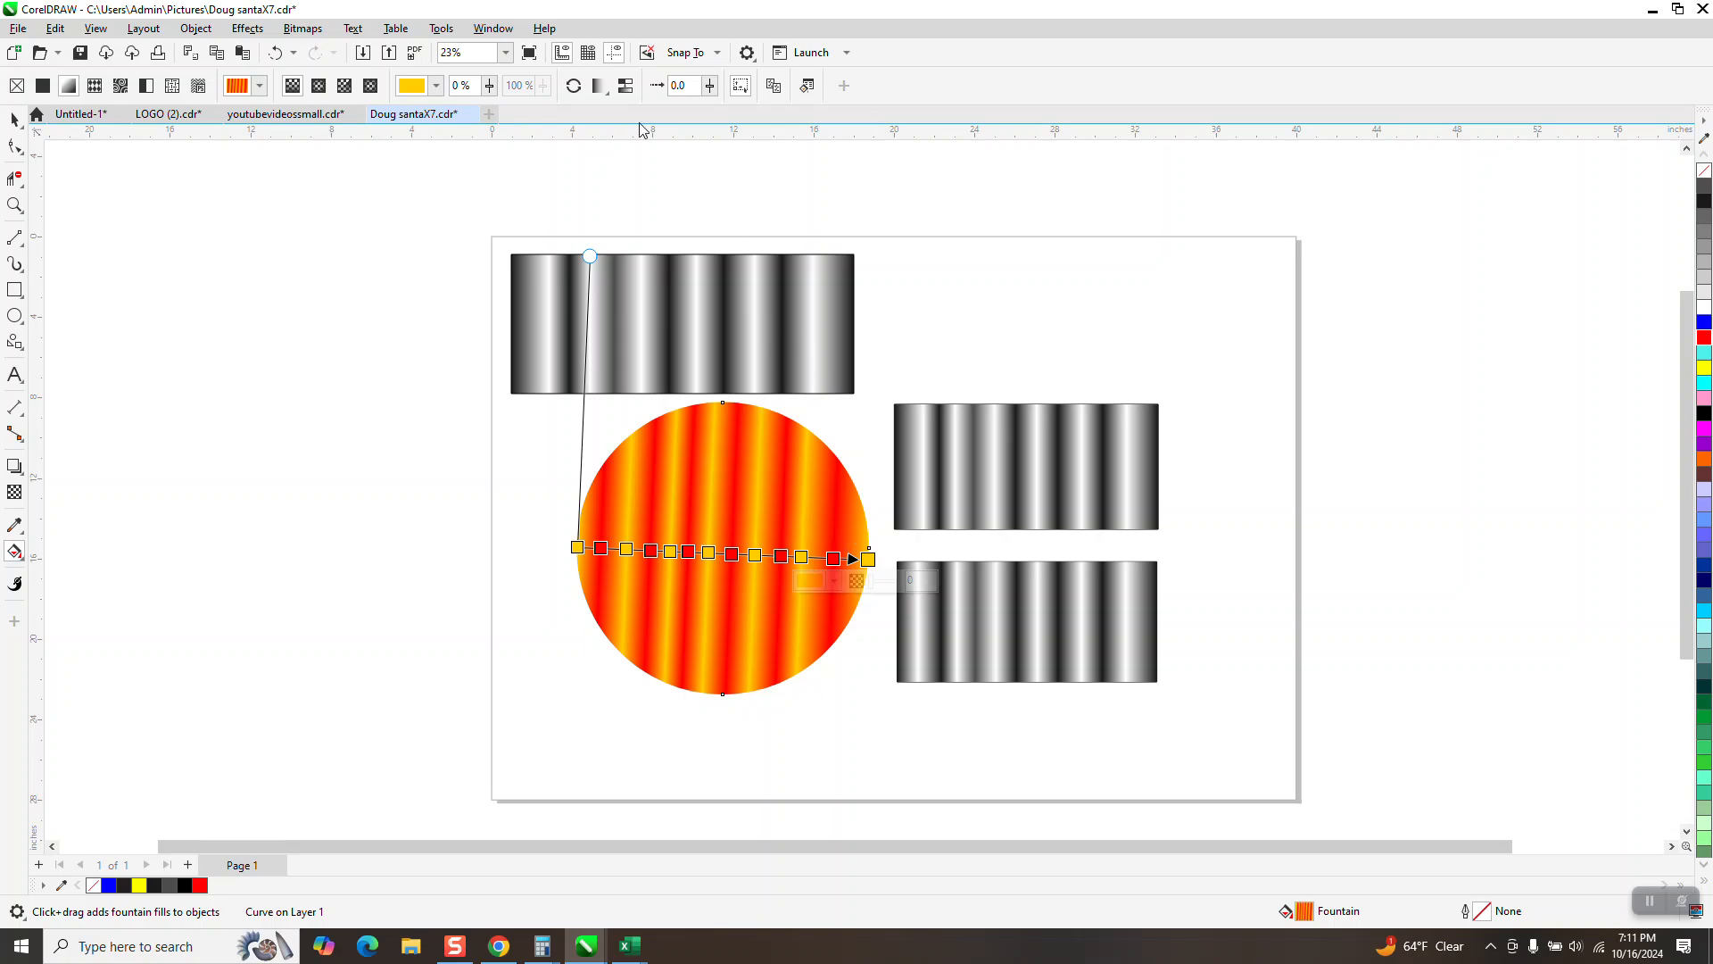
left_click(628, 90)
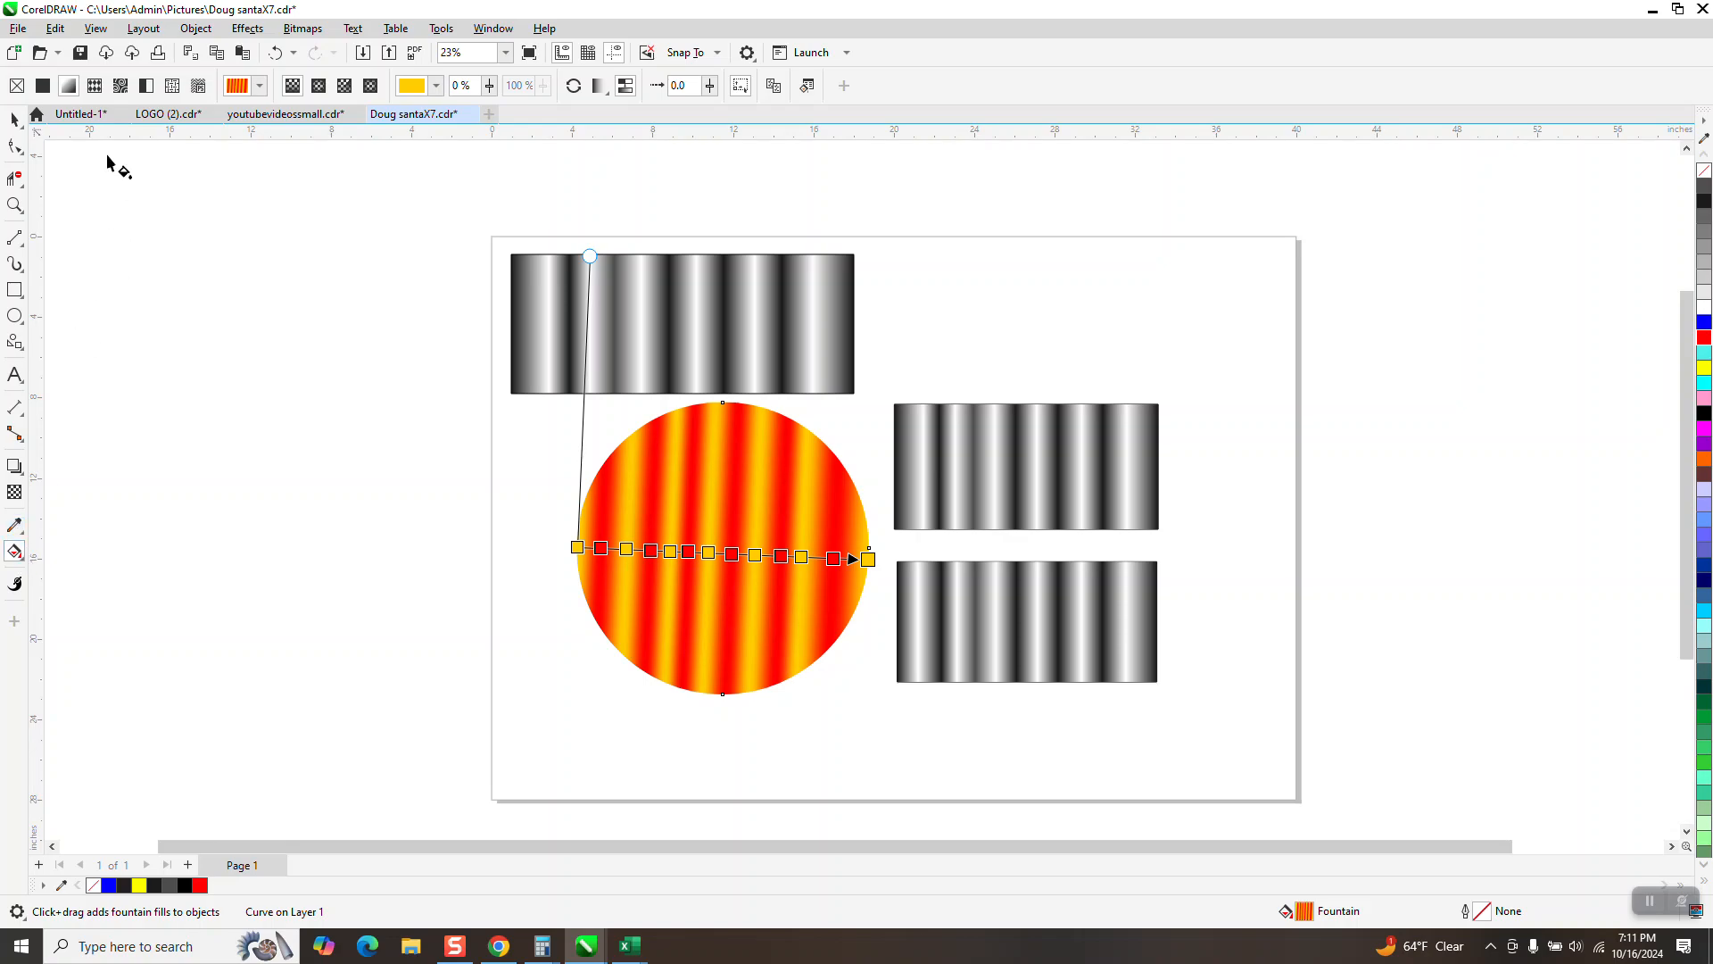
Step: Save the circle's red-and-gold striped fill as a custom fountain fill titled "r&g"
left_click(249, 87)
left_click(246, 425)
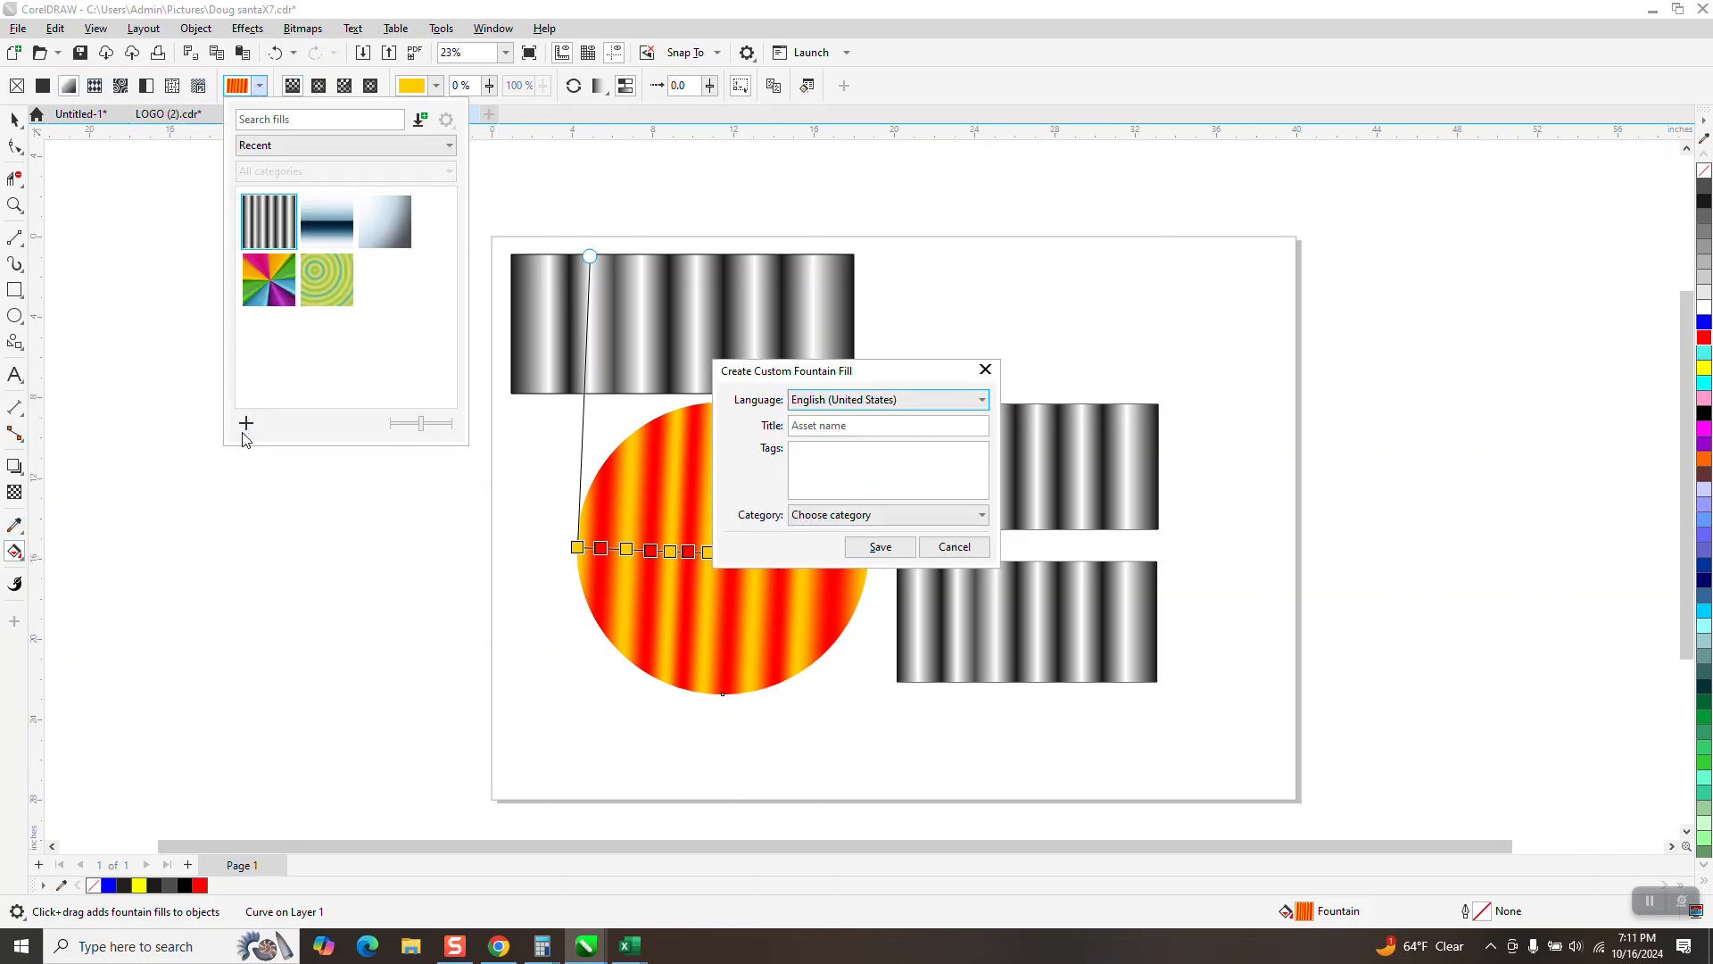
left_click(828, 432)
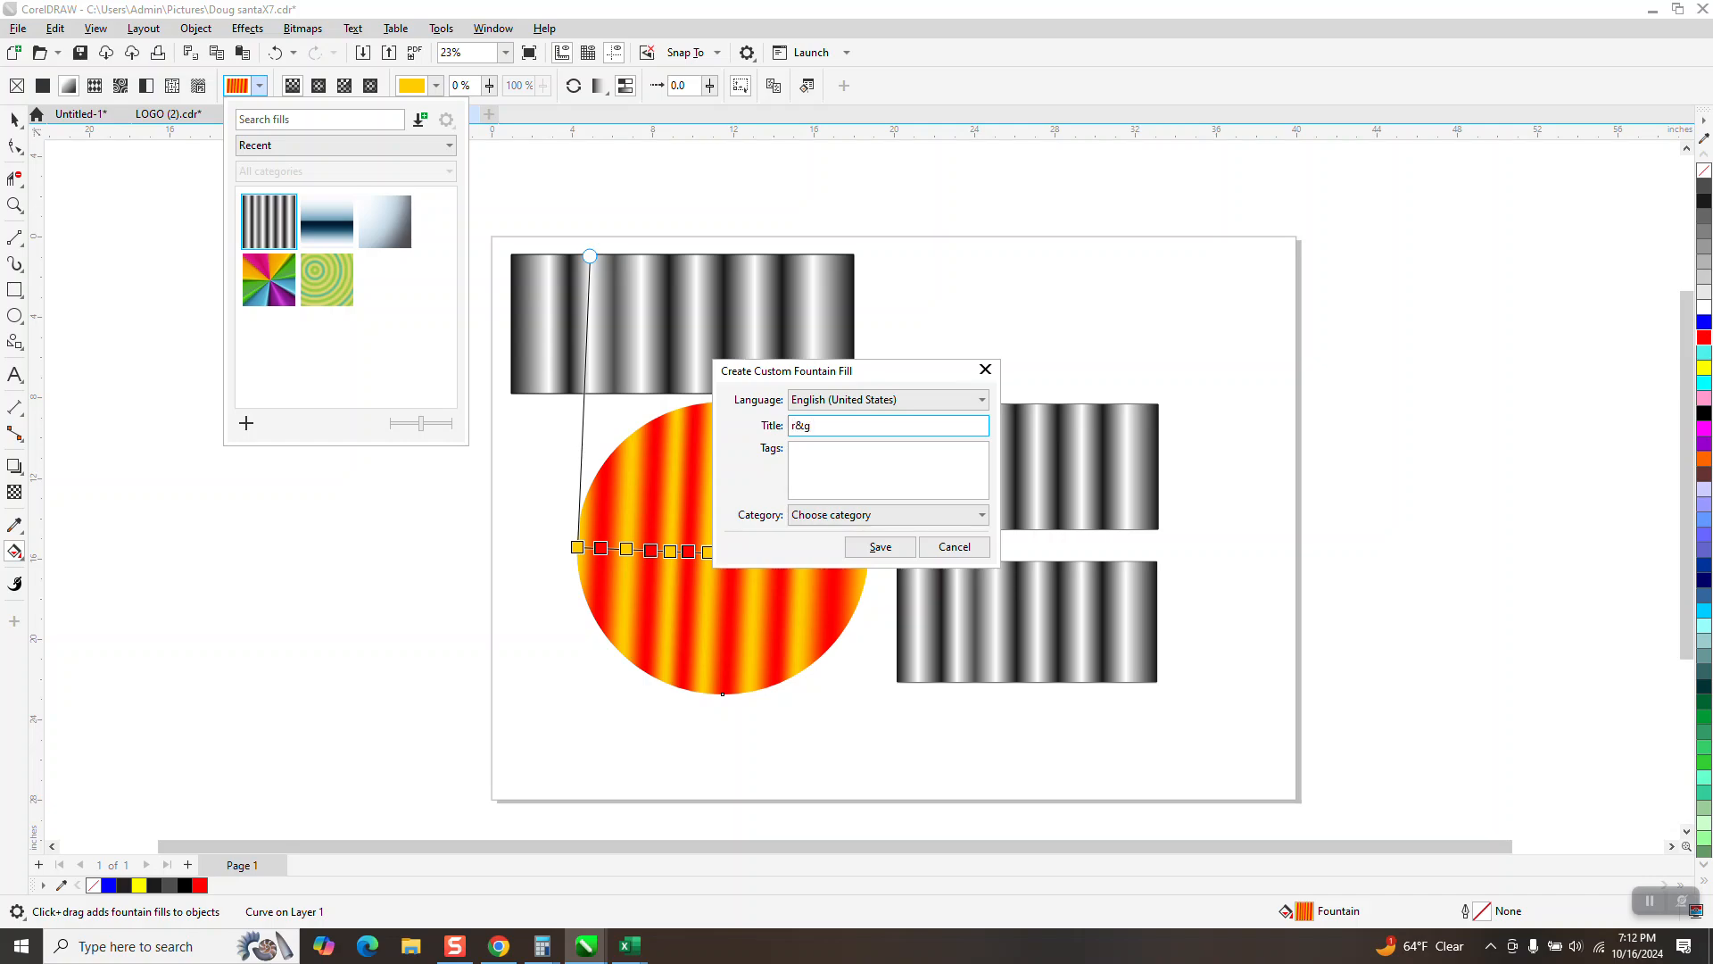
left_click(880, 547)
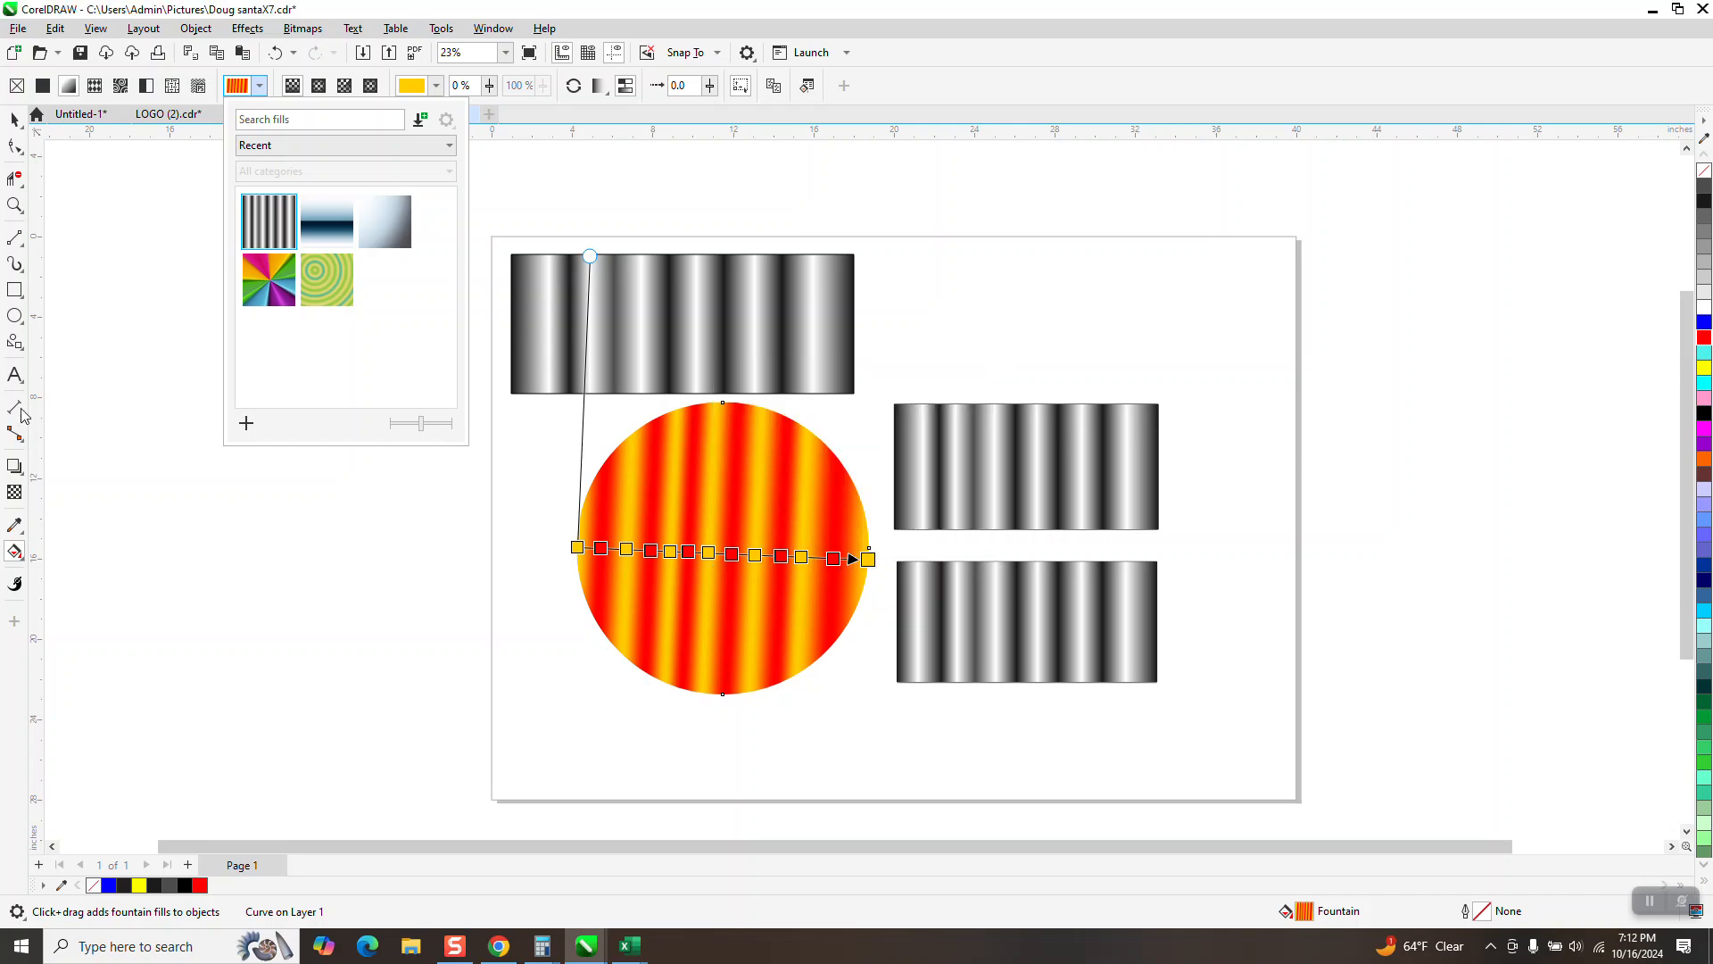
Step: Draw a rectangle about 15 by 6.9 inches in the empty upper-right area of the page
left_click(3, 313)
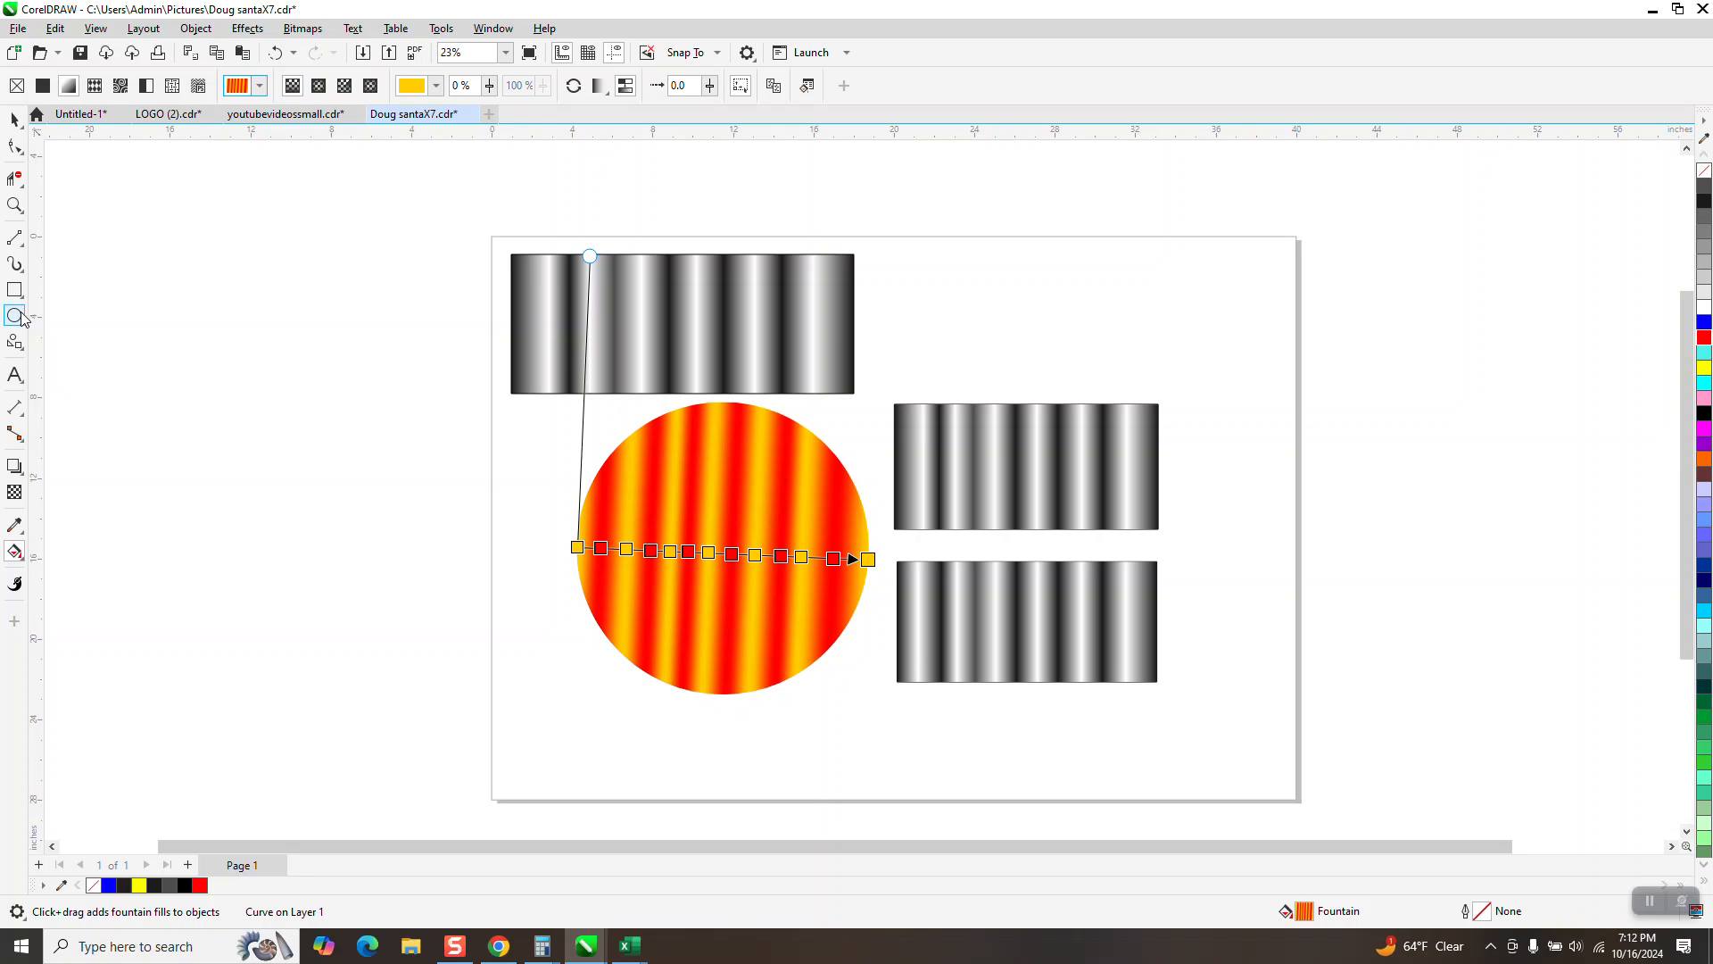
left_click(14, 290)
left_click_drag(932, 242, 1238, 386)
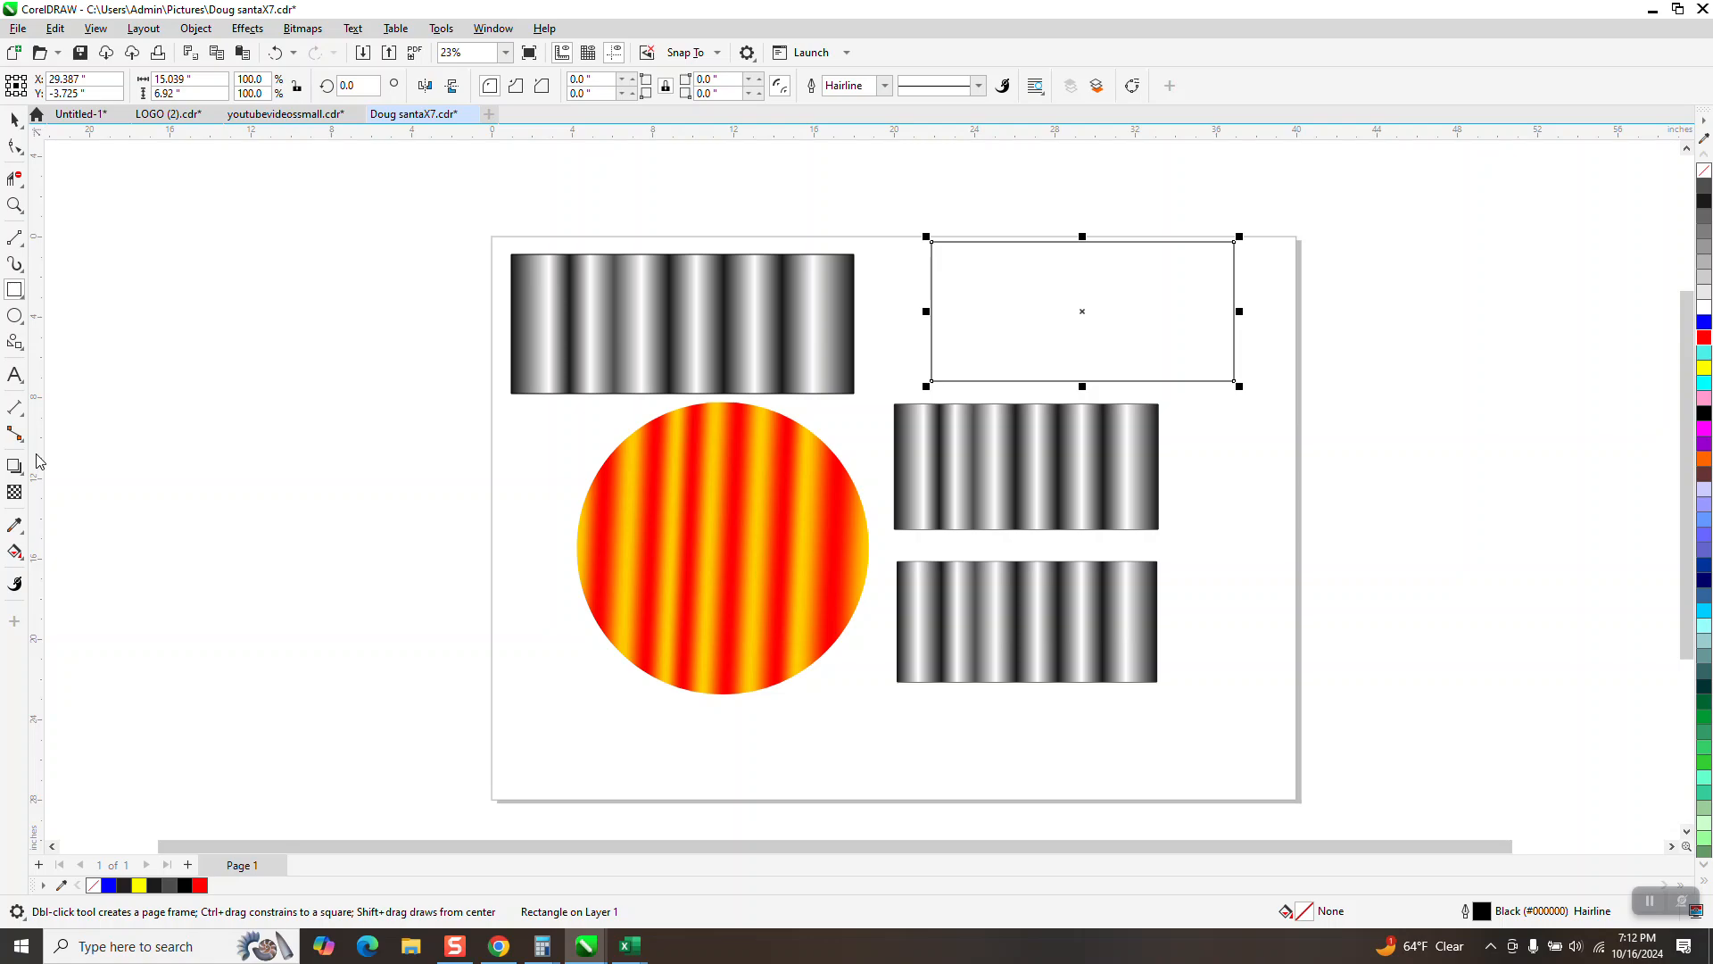
Step: Fill the new rectangle with the saved red-and-gold fountain preset and rotate its gradient so the stripes run vertically
left_click(15, 552)
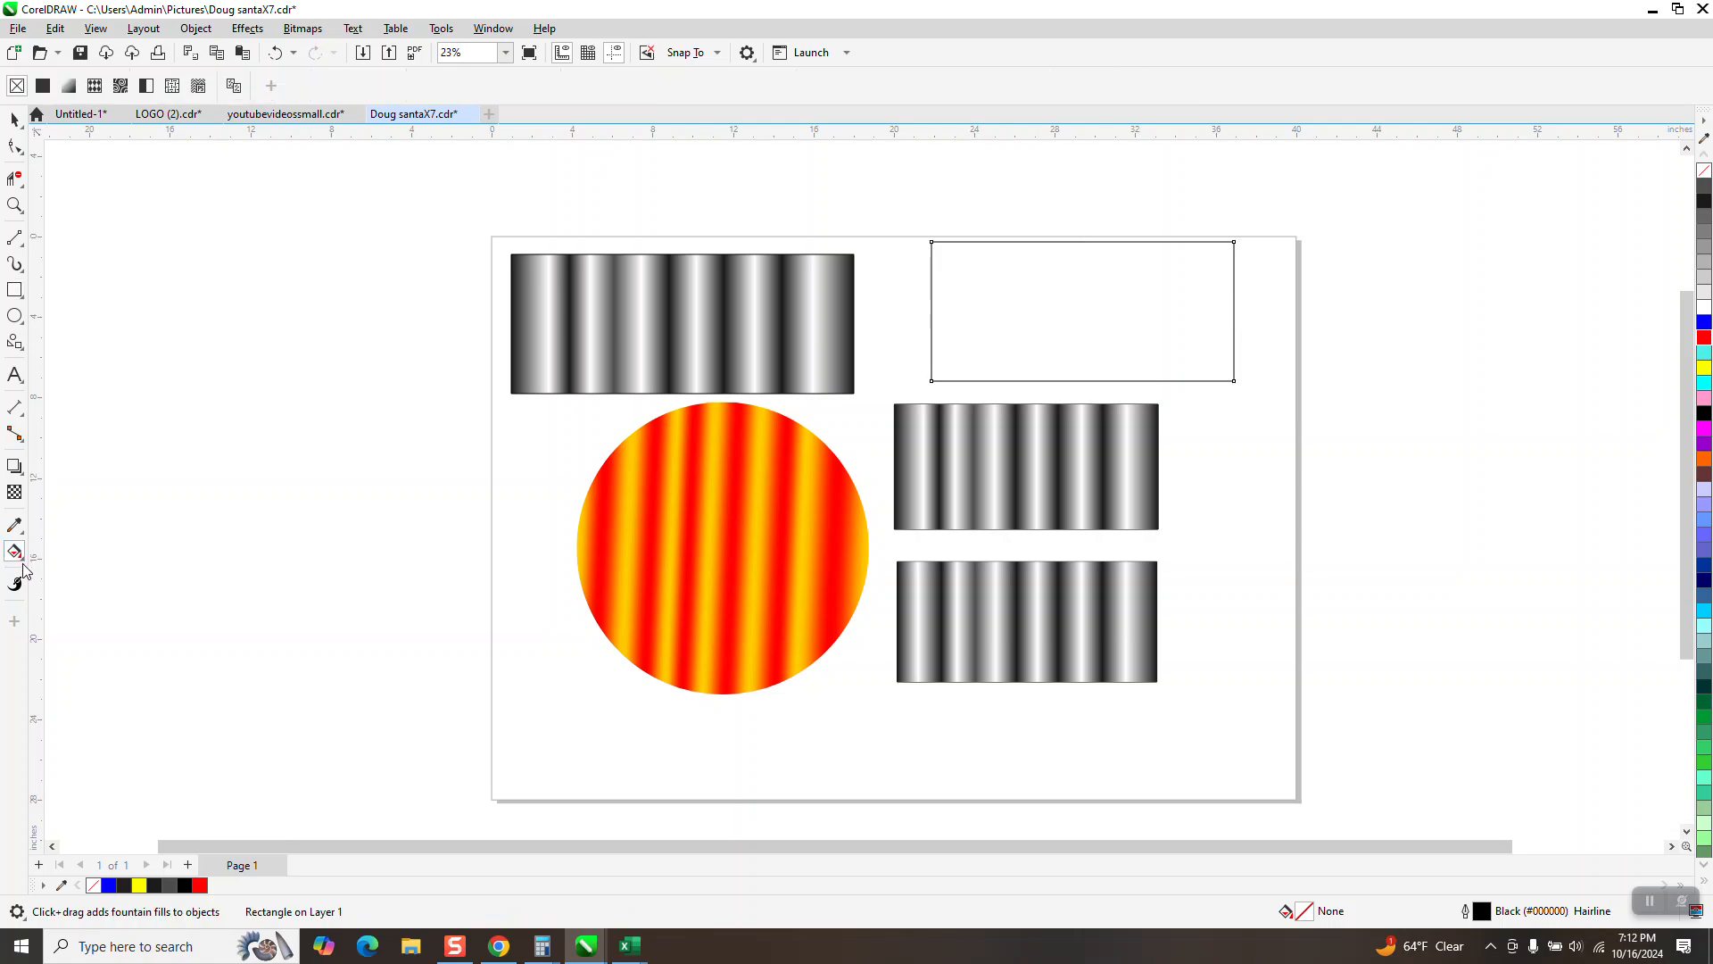
left_click(23, 559)
left_click(74, 551)
left_click(69, 86)
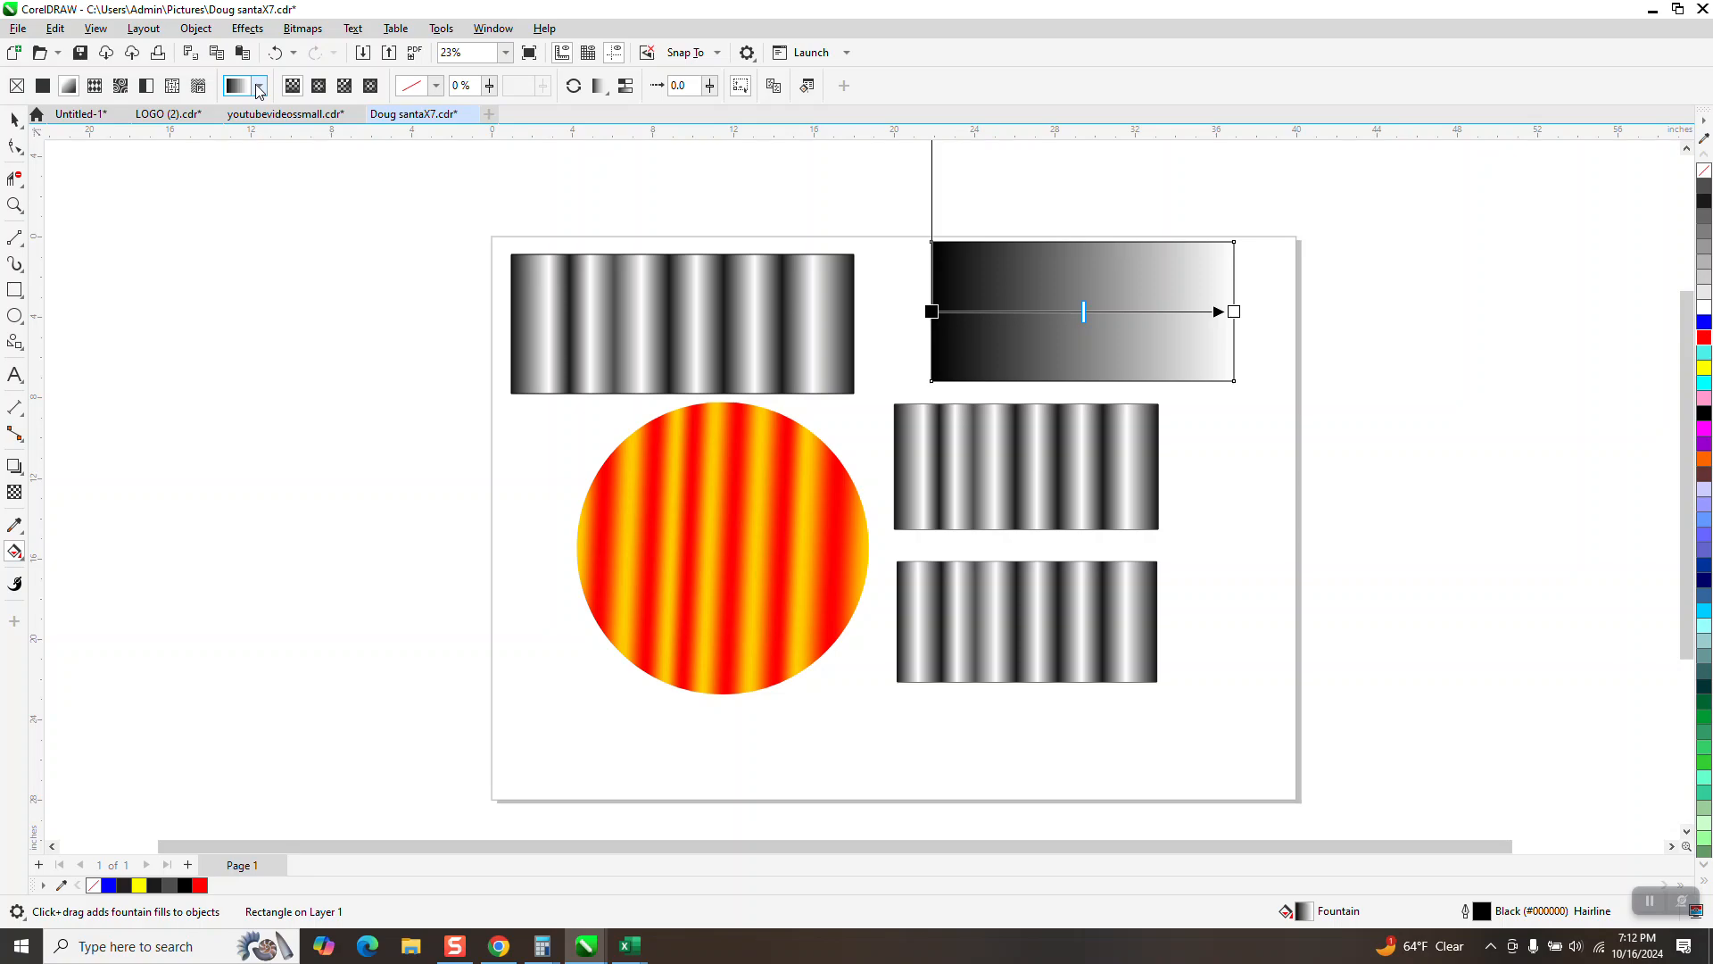
left_click(259, 86)
left_click(382, 284)
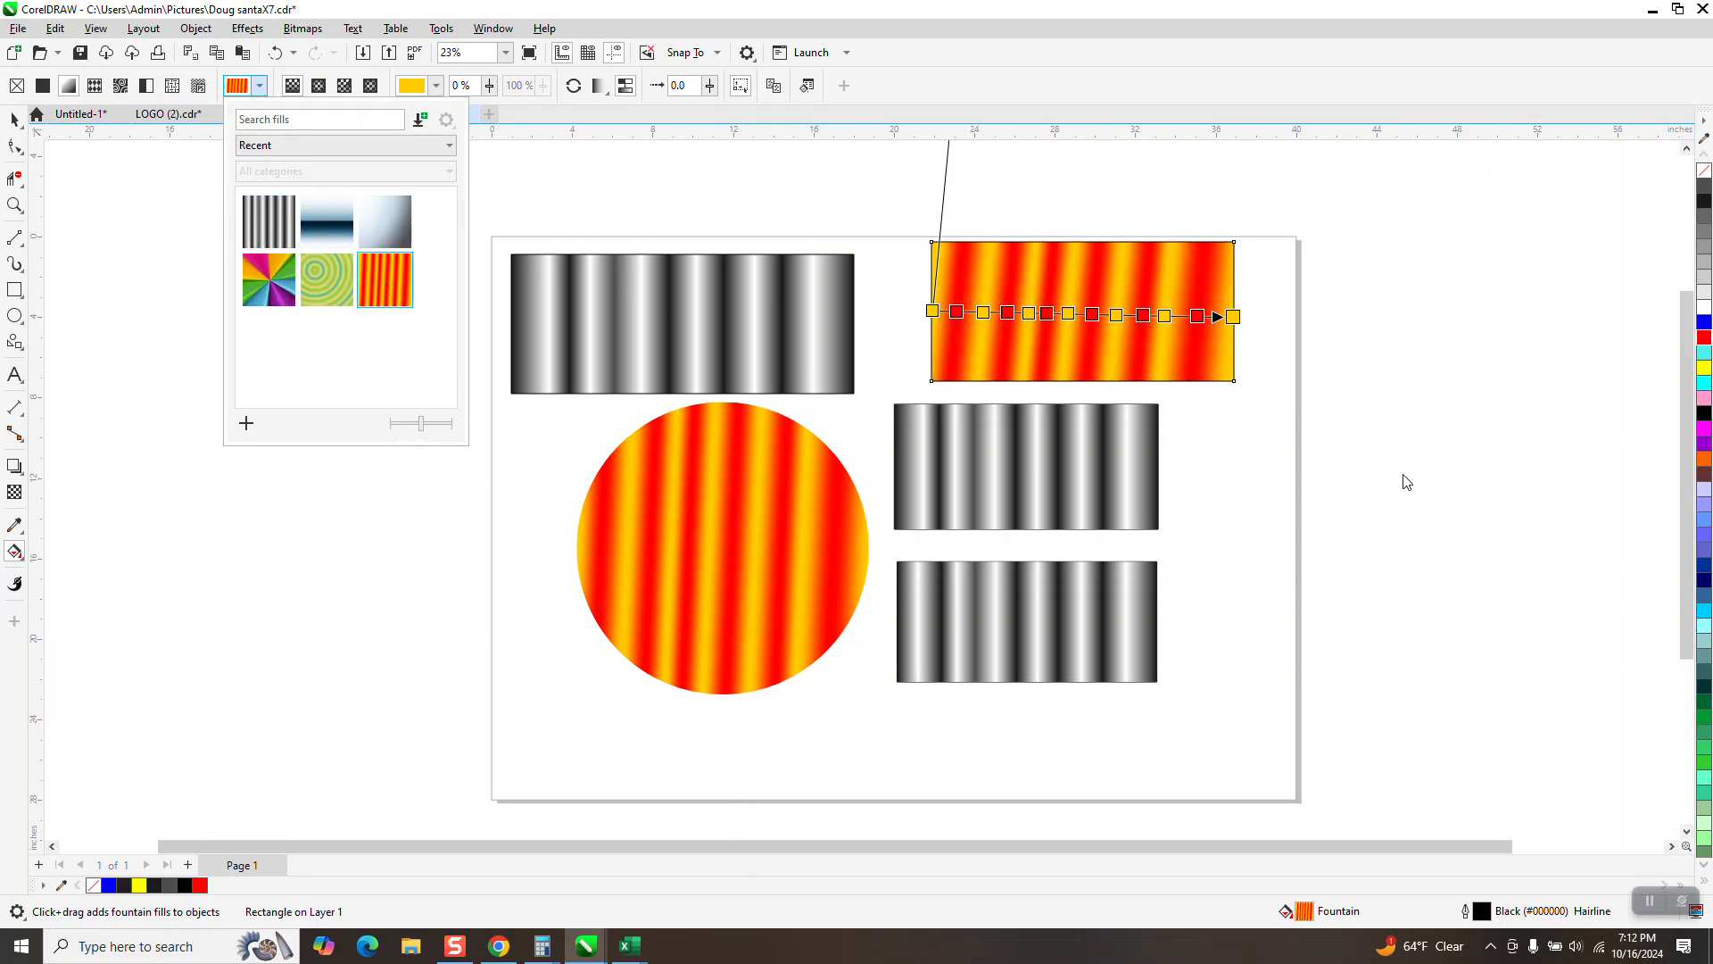
left_click(1675, 558)
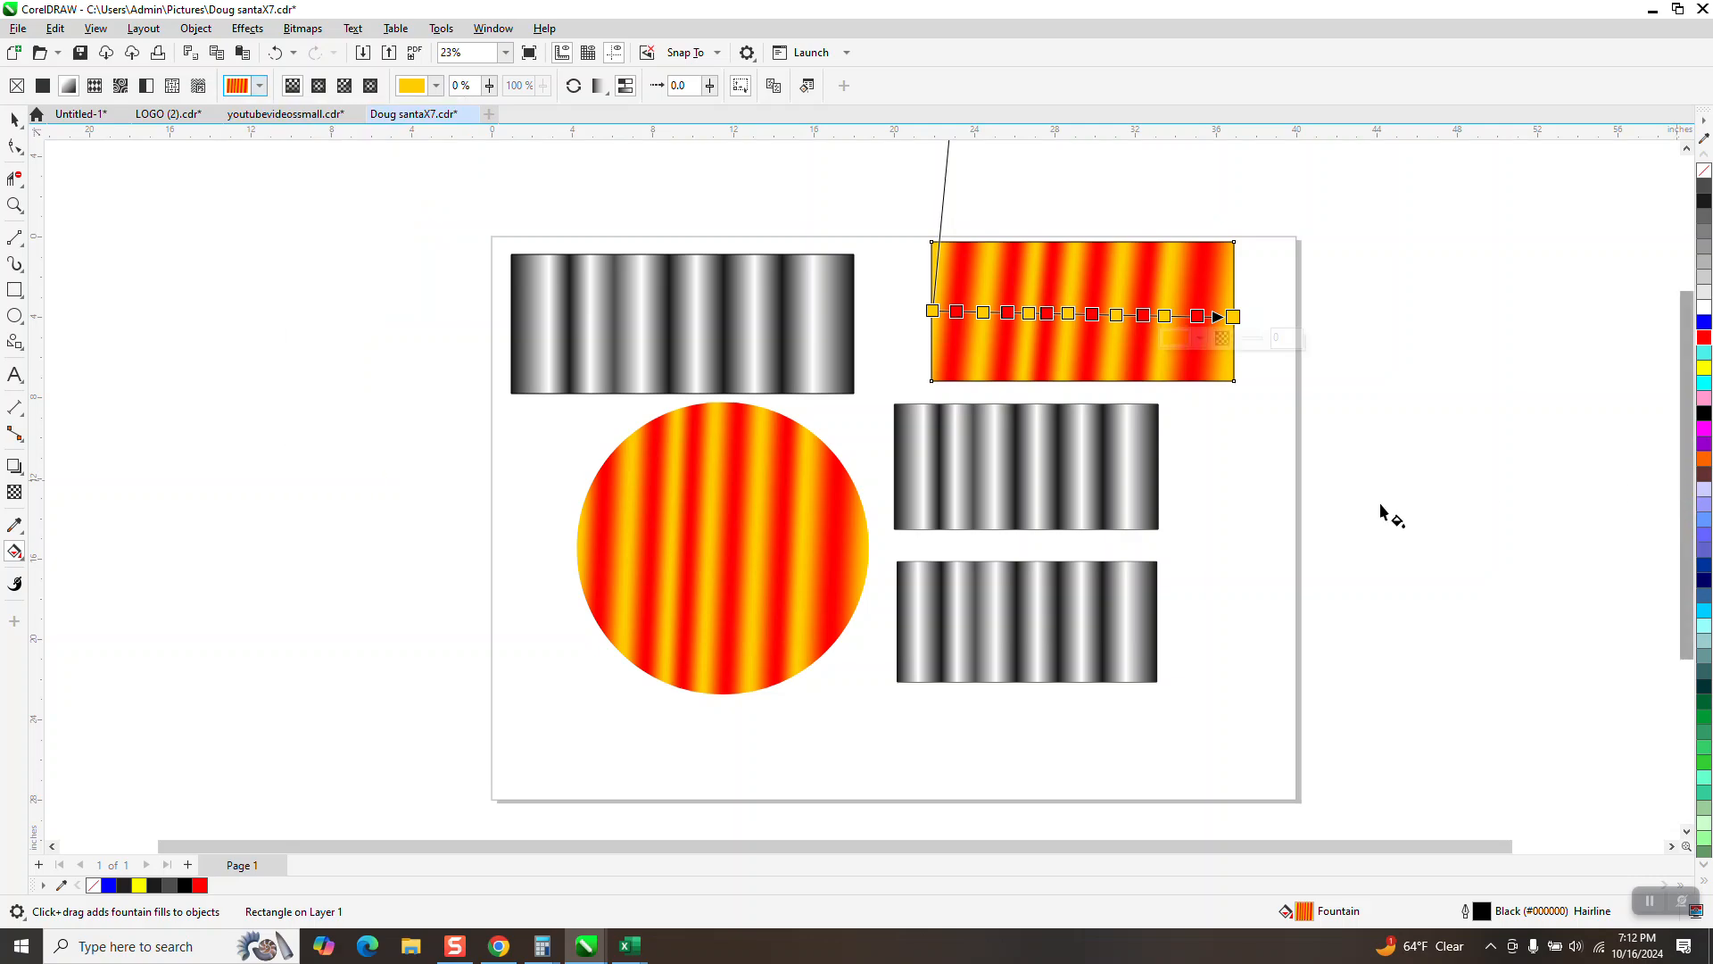
scroll(1384, 509, "down", 2)
left_click_drag(1082, 189, 1062, 179)
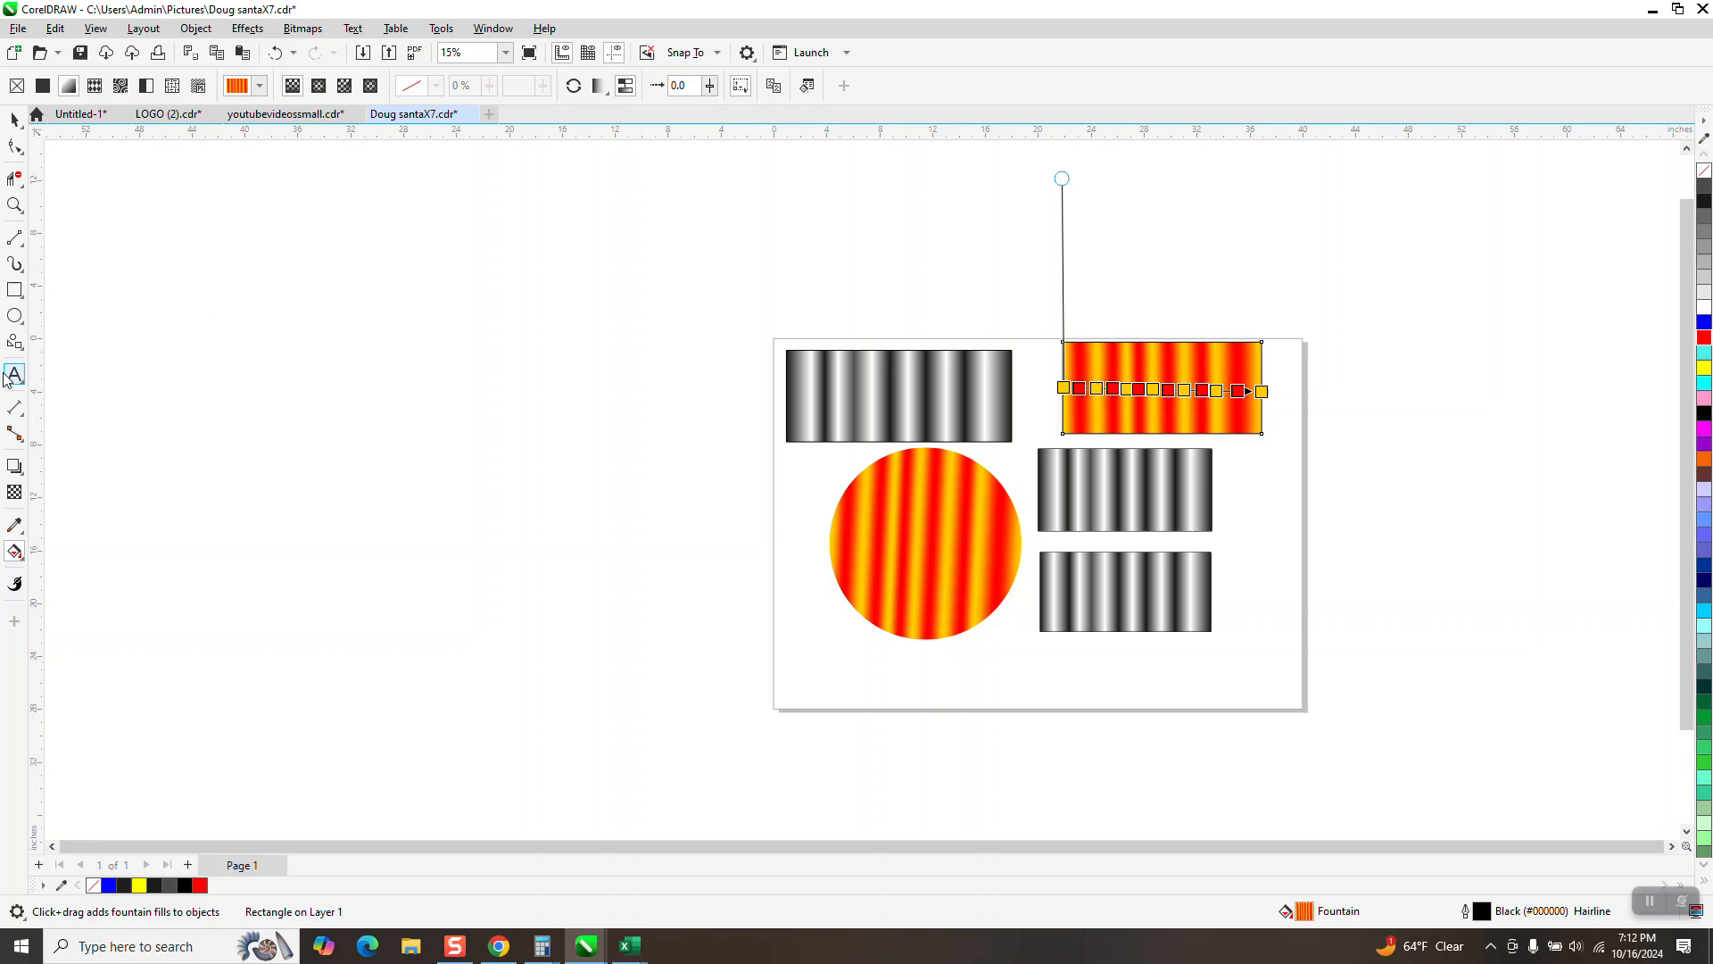
Step: Draw a five-pointed star about 15.8 by 15.1 inches beside the page, left of the striped shapes
left_click(21, 346)
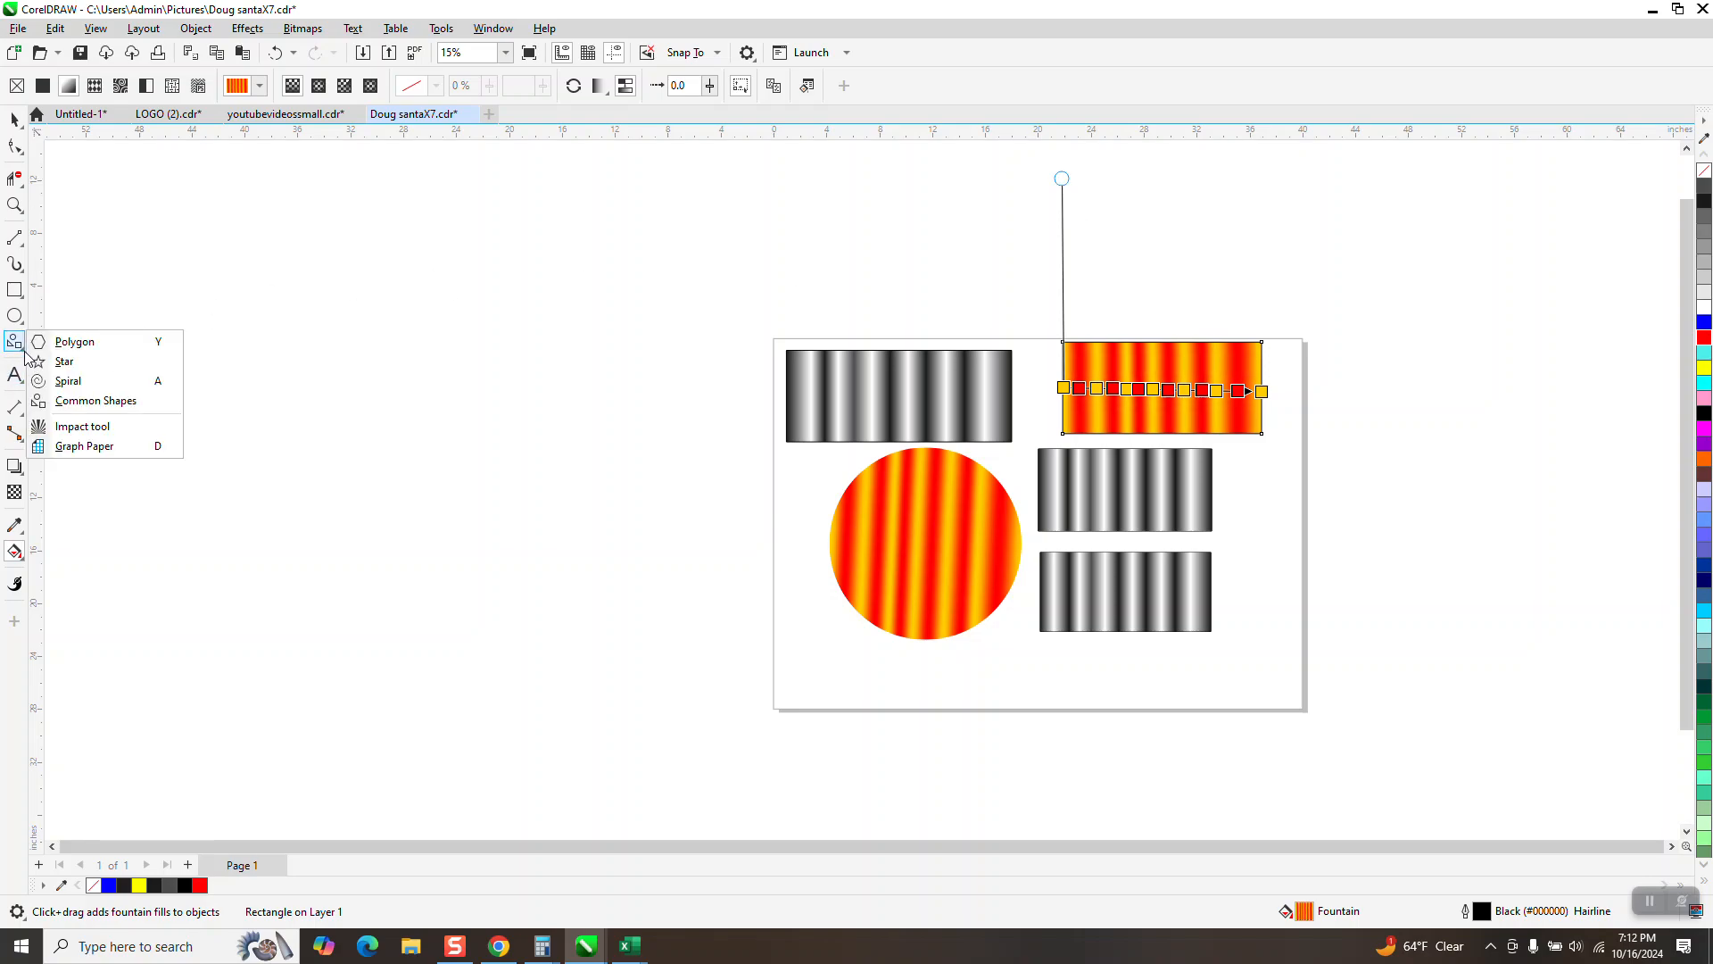
left_click(56, 361)
mouse_move(634, 356)
left_mouse_down()
mouse_move(414, 581)
mouse_move(412, 561)
left_mouse_up()
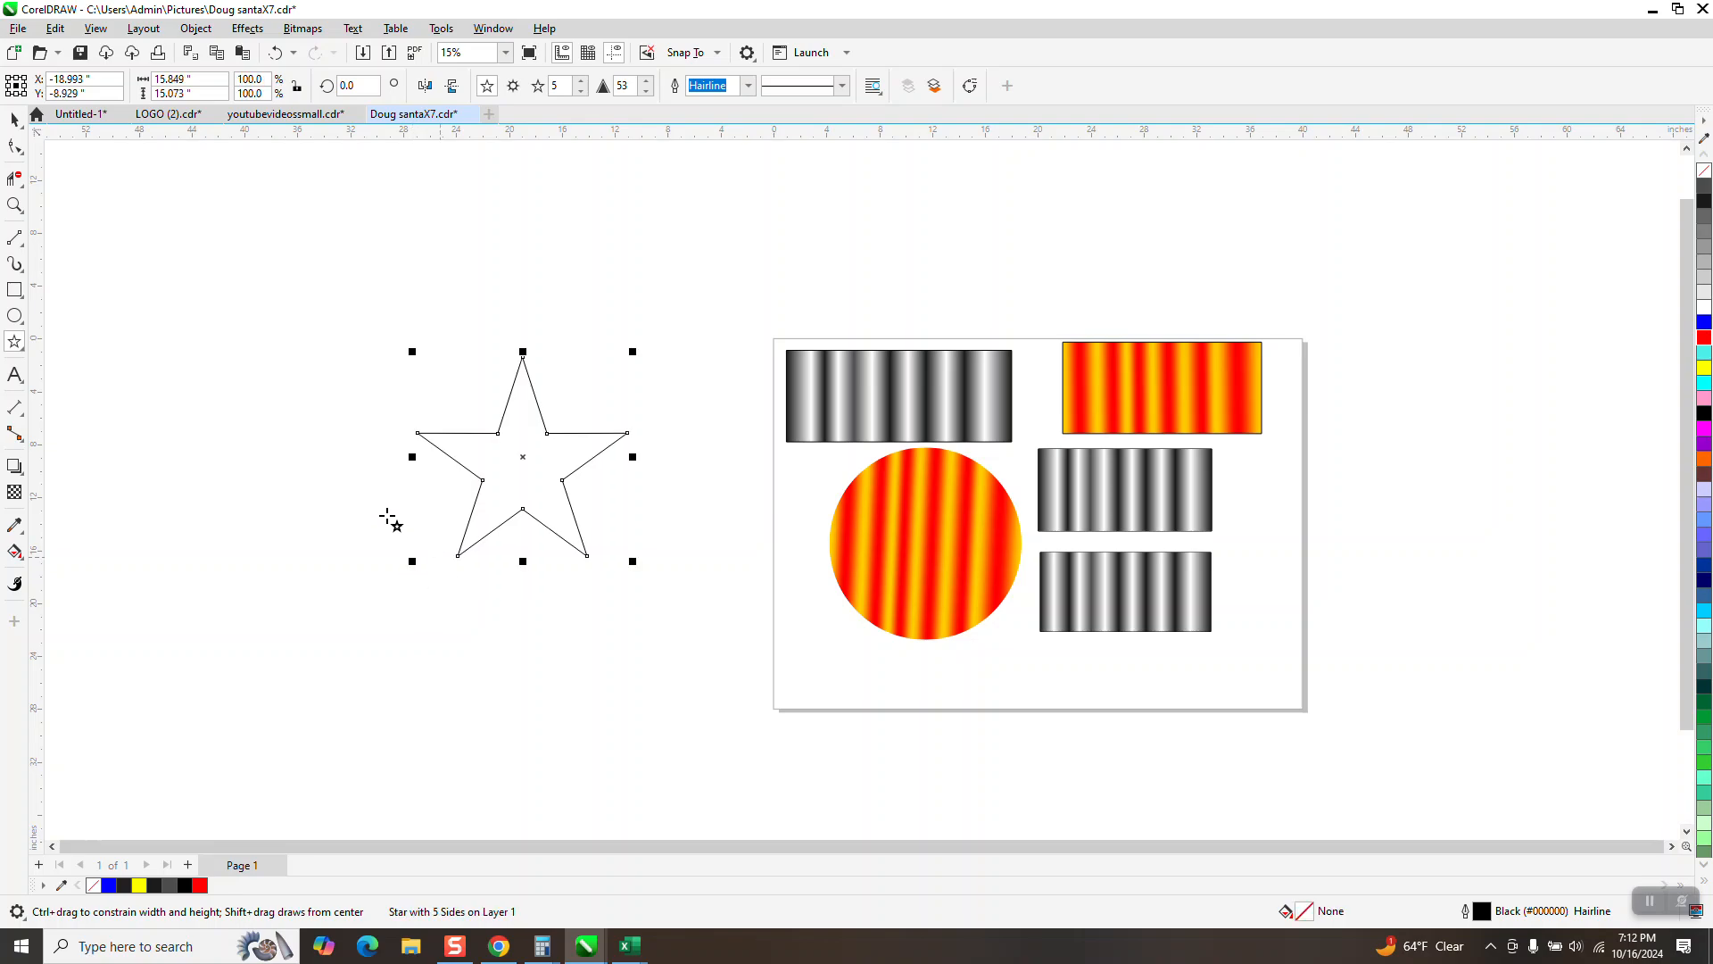
Step: Apply a fountain fill to the star using the black-and-white striped preset from the recent fills
left_click(24, 564)
left_click(77, 550)
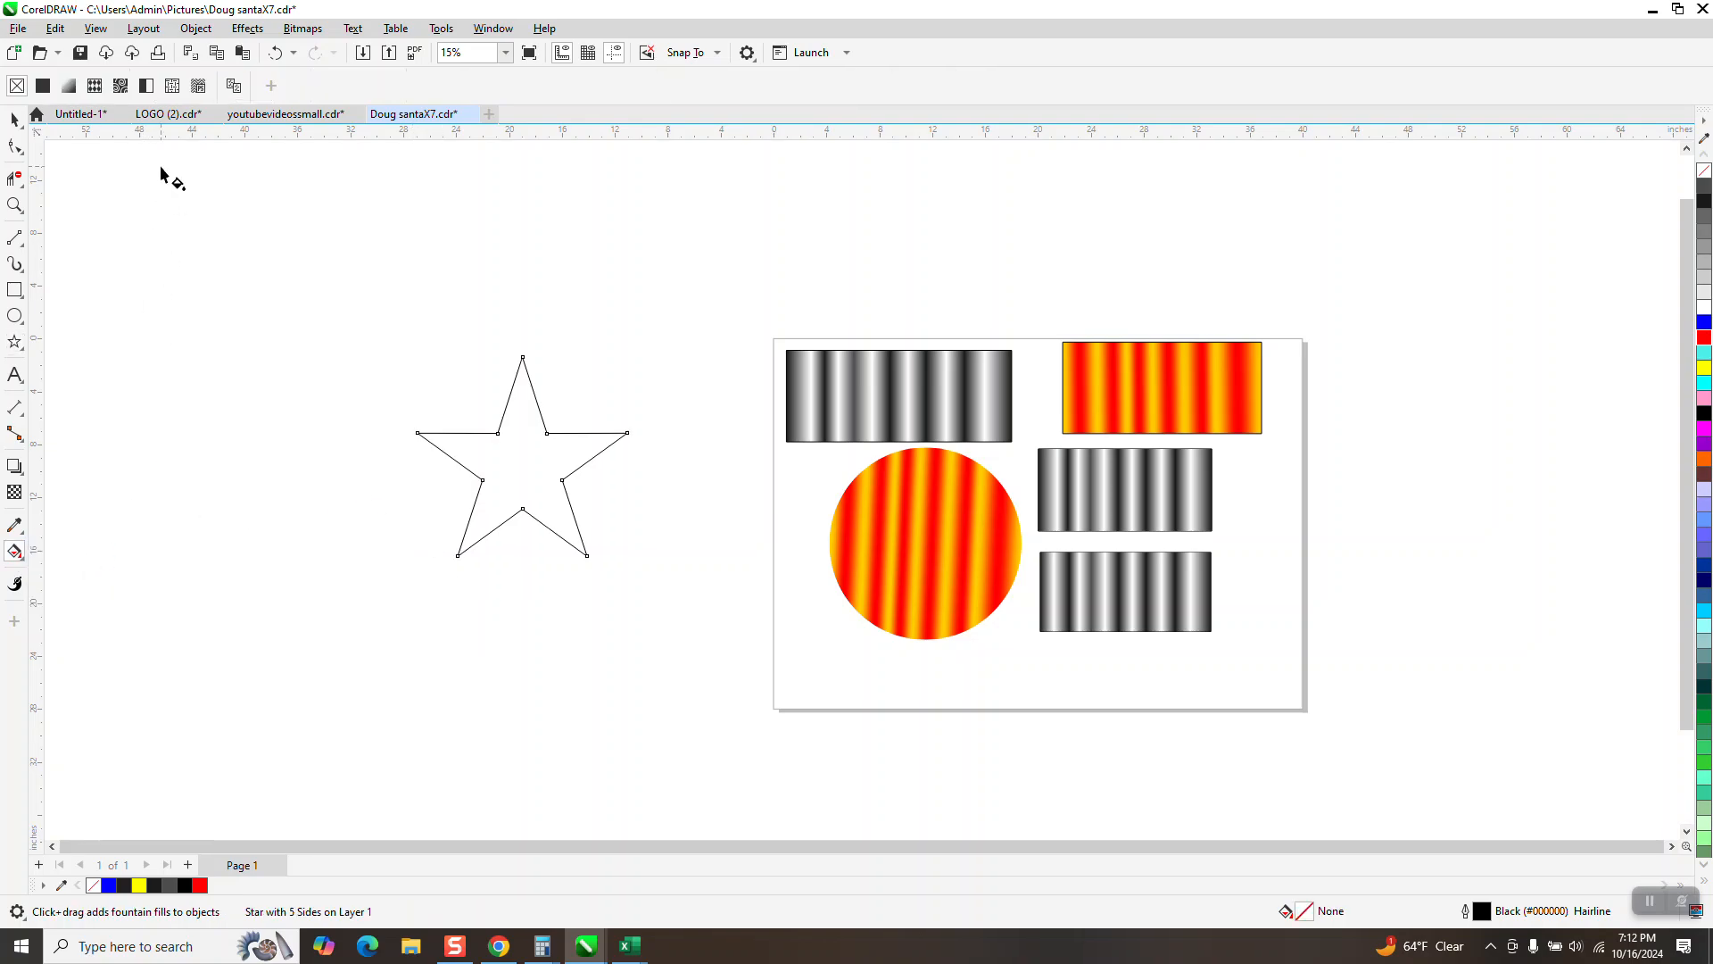
left_click(68, 85)
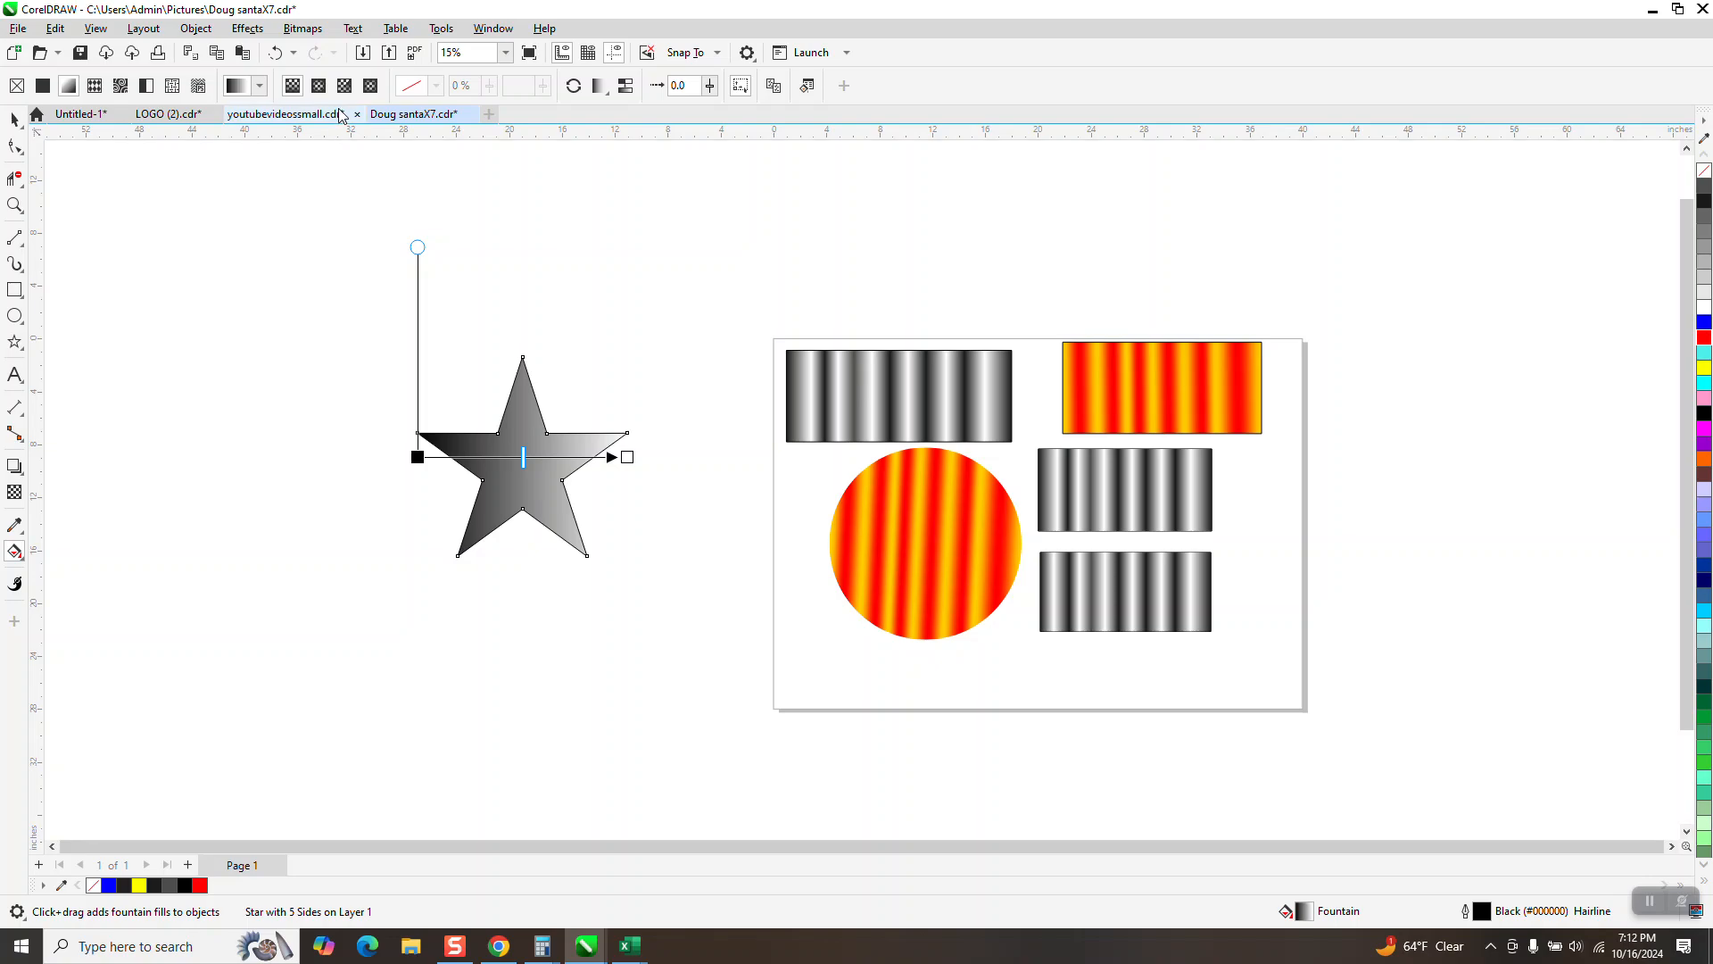
left_click(261, 86)
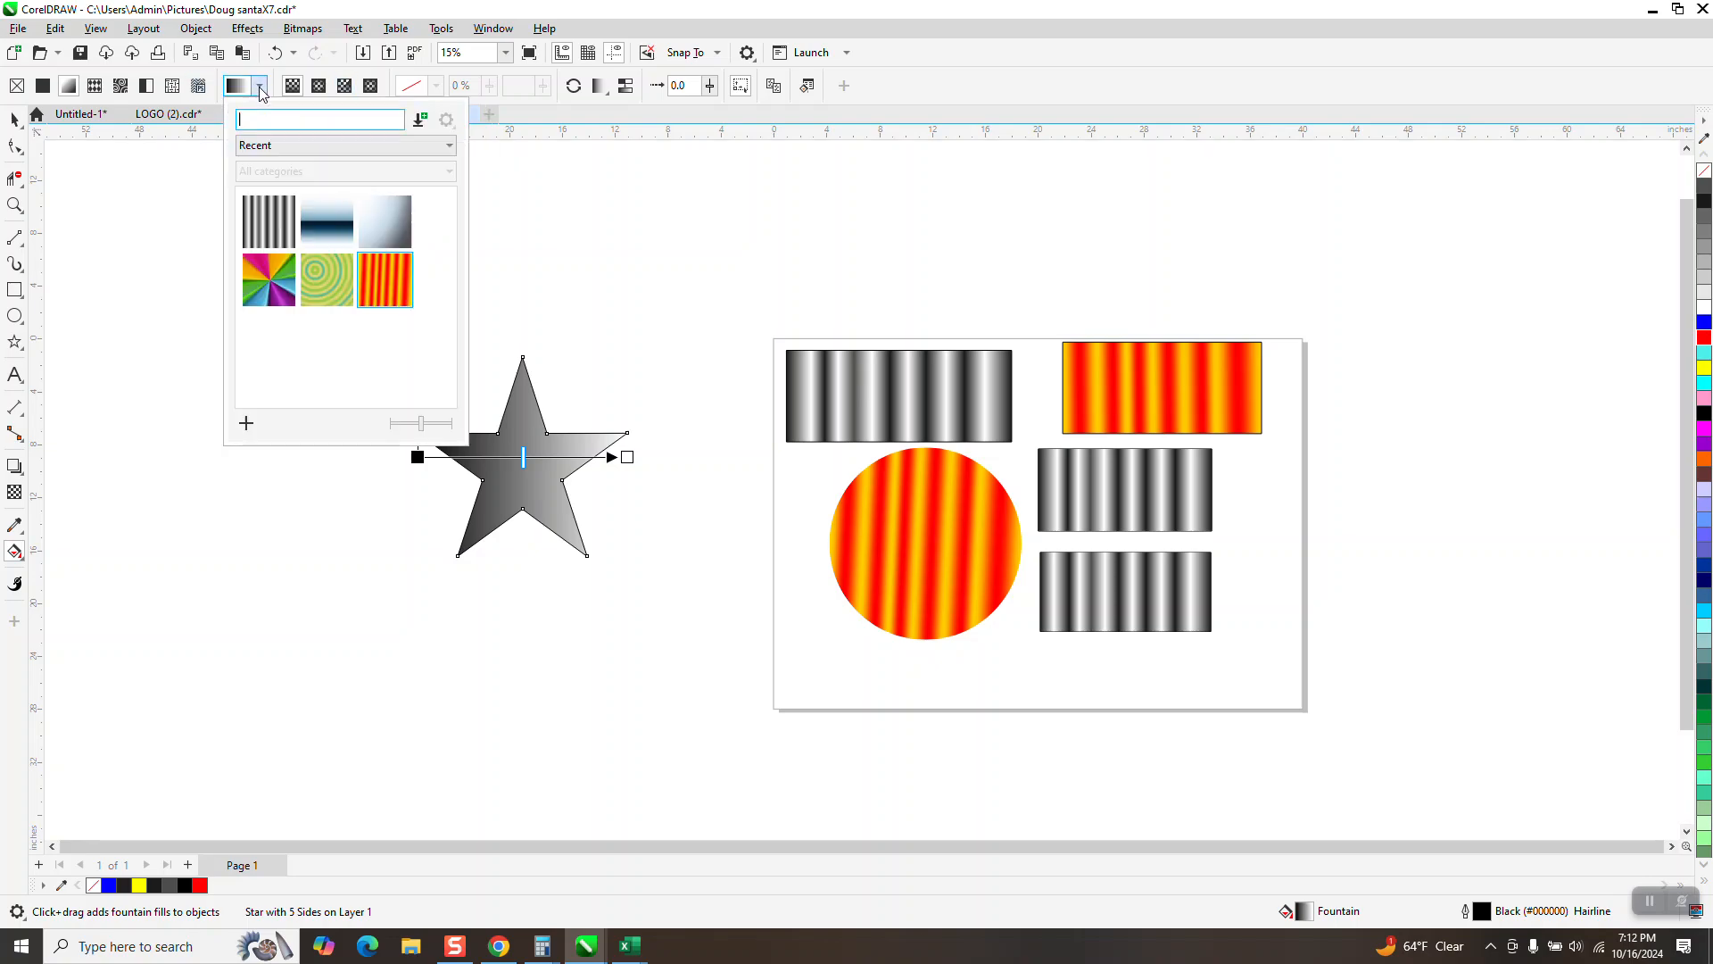
left_click(269, 220)
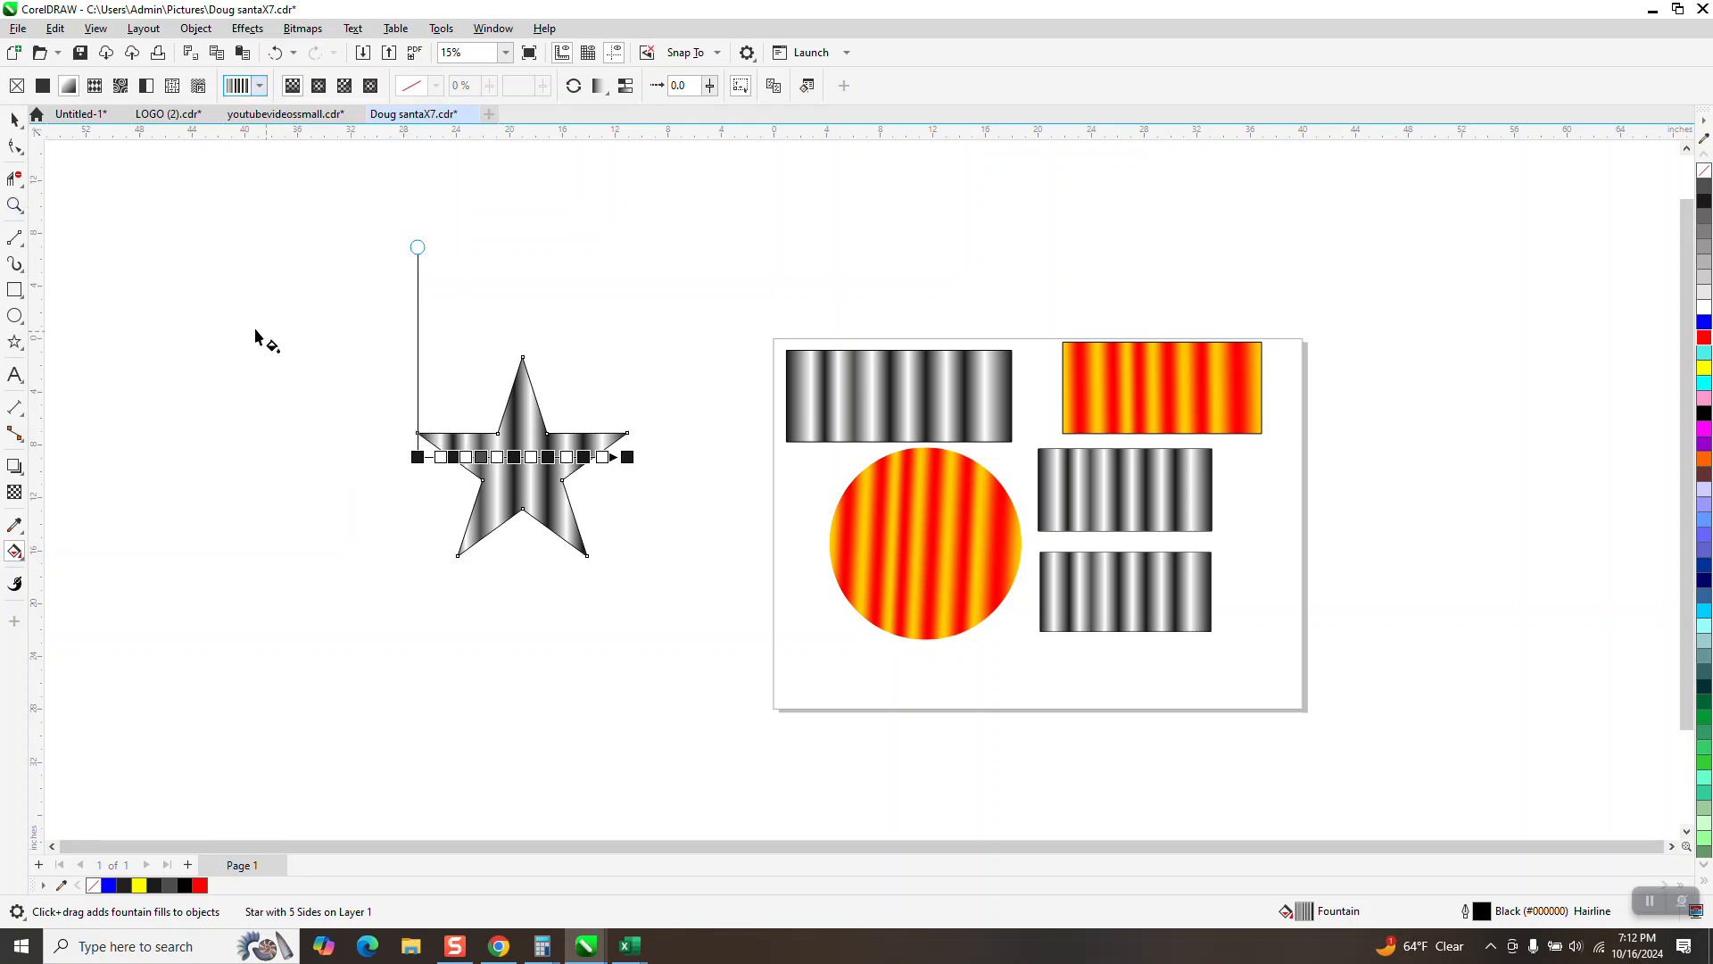
left_click(15, 119)
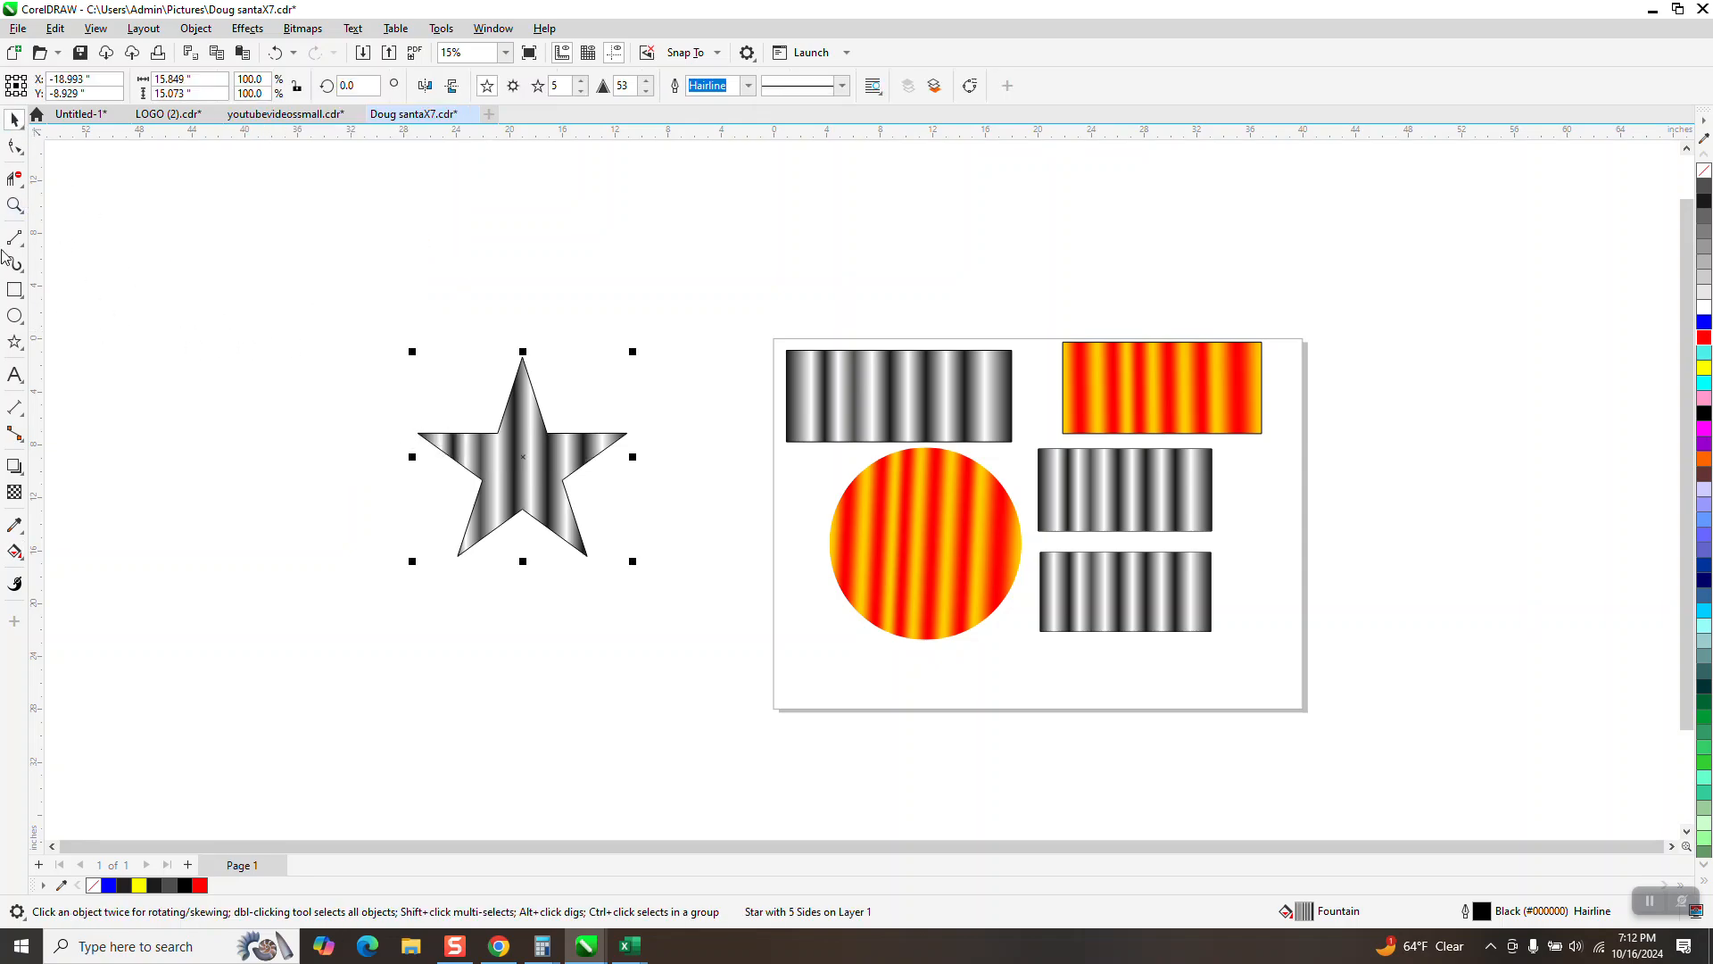
Step: Inspect the star's striped fill up close and review the Recent, Favorites and Custom fills sources for fountain presets
left_click(15, 205)
left_click_drag(382, 370, 675, 599)
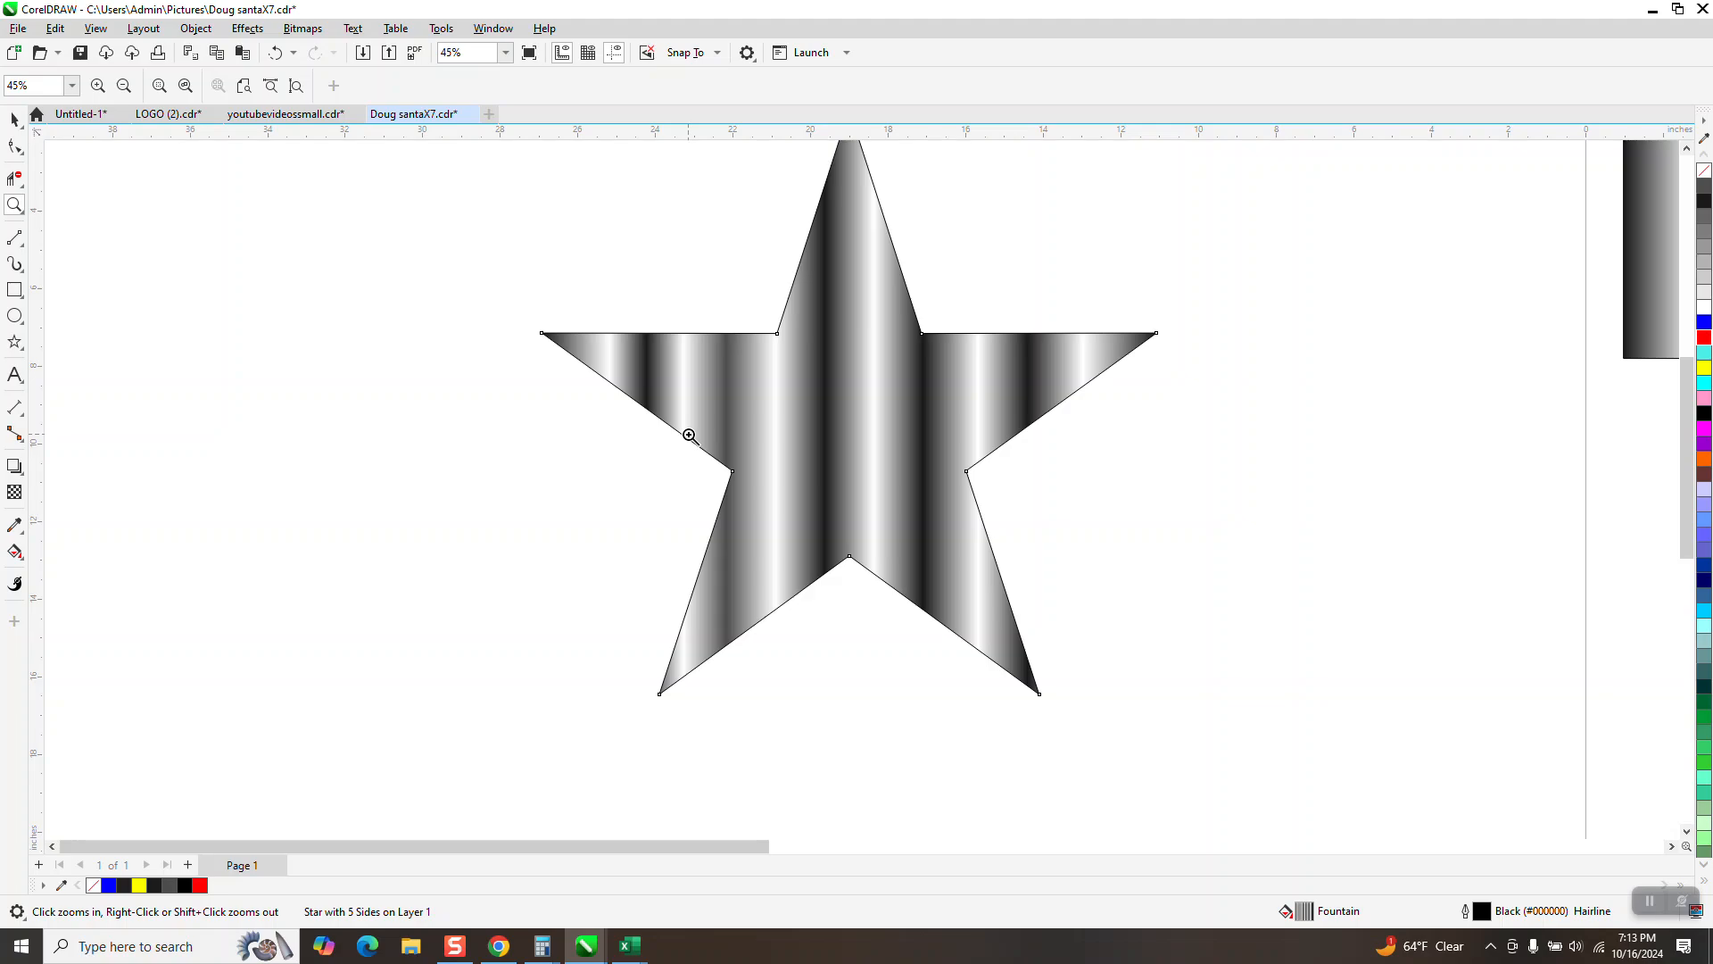
scroll(689, 434, "down", 4)
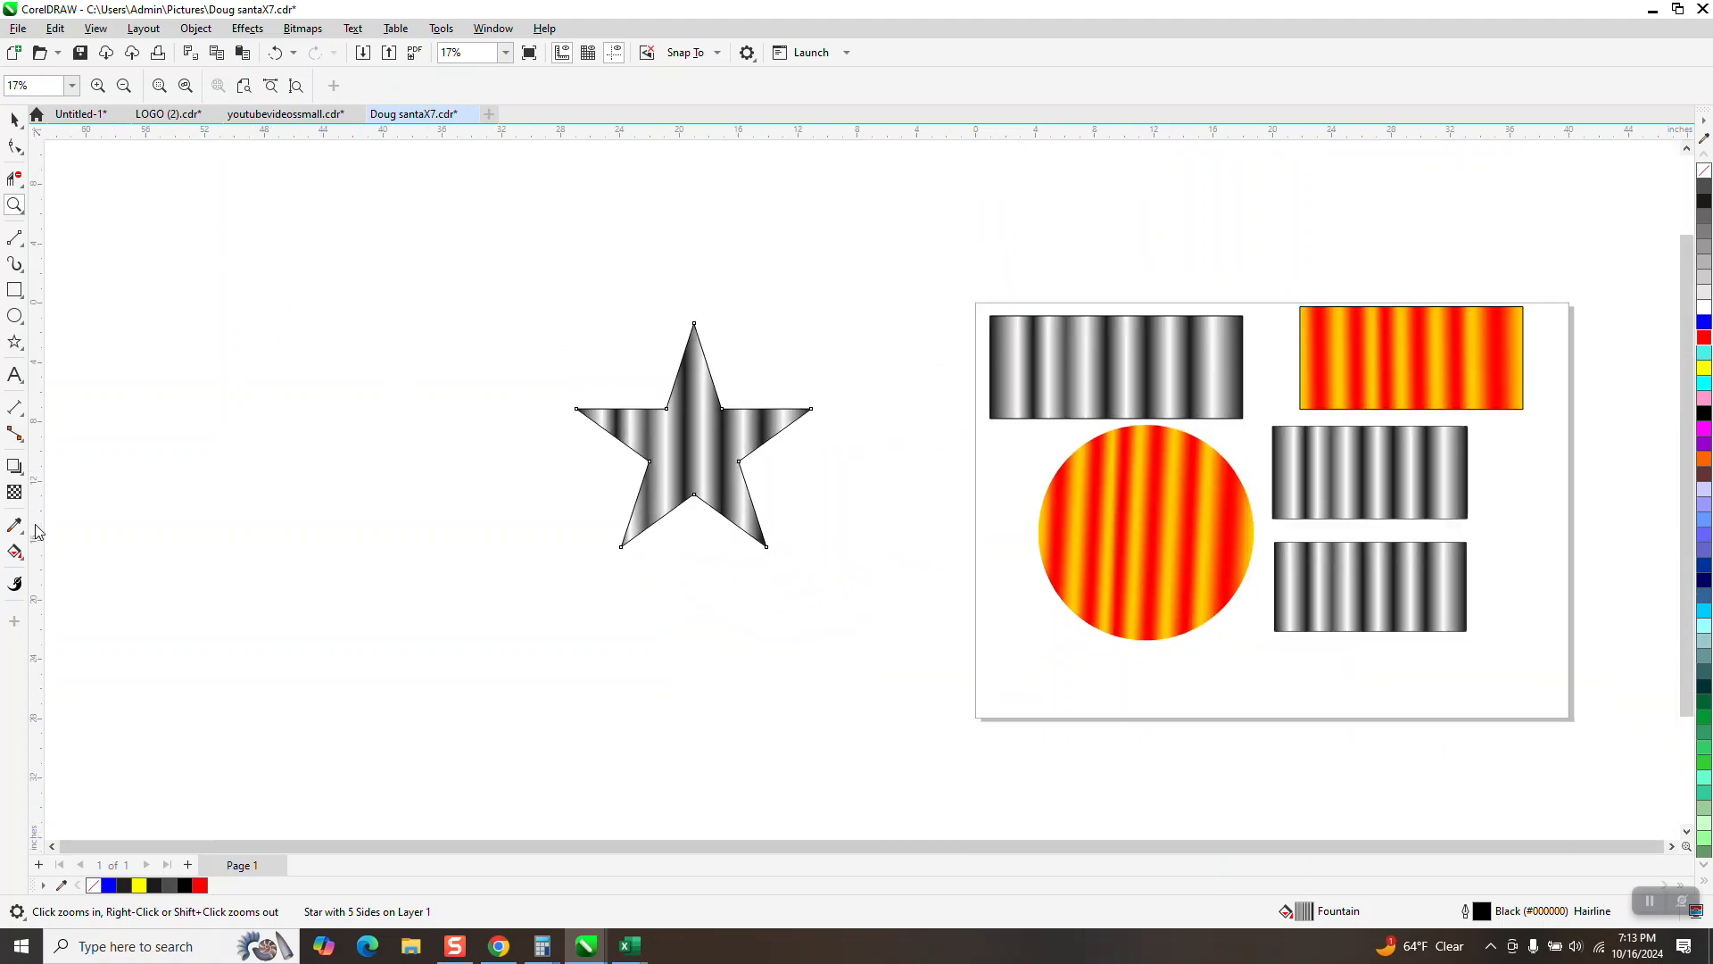
left_click(17, 558)
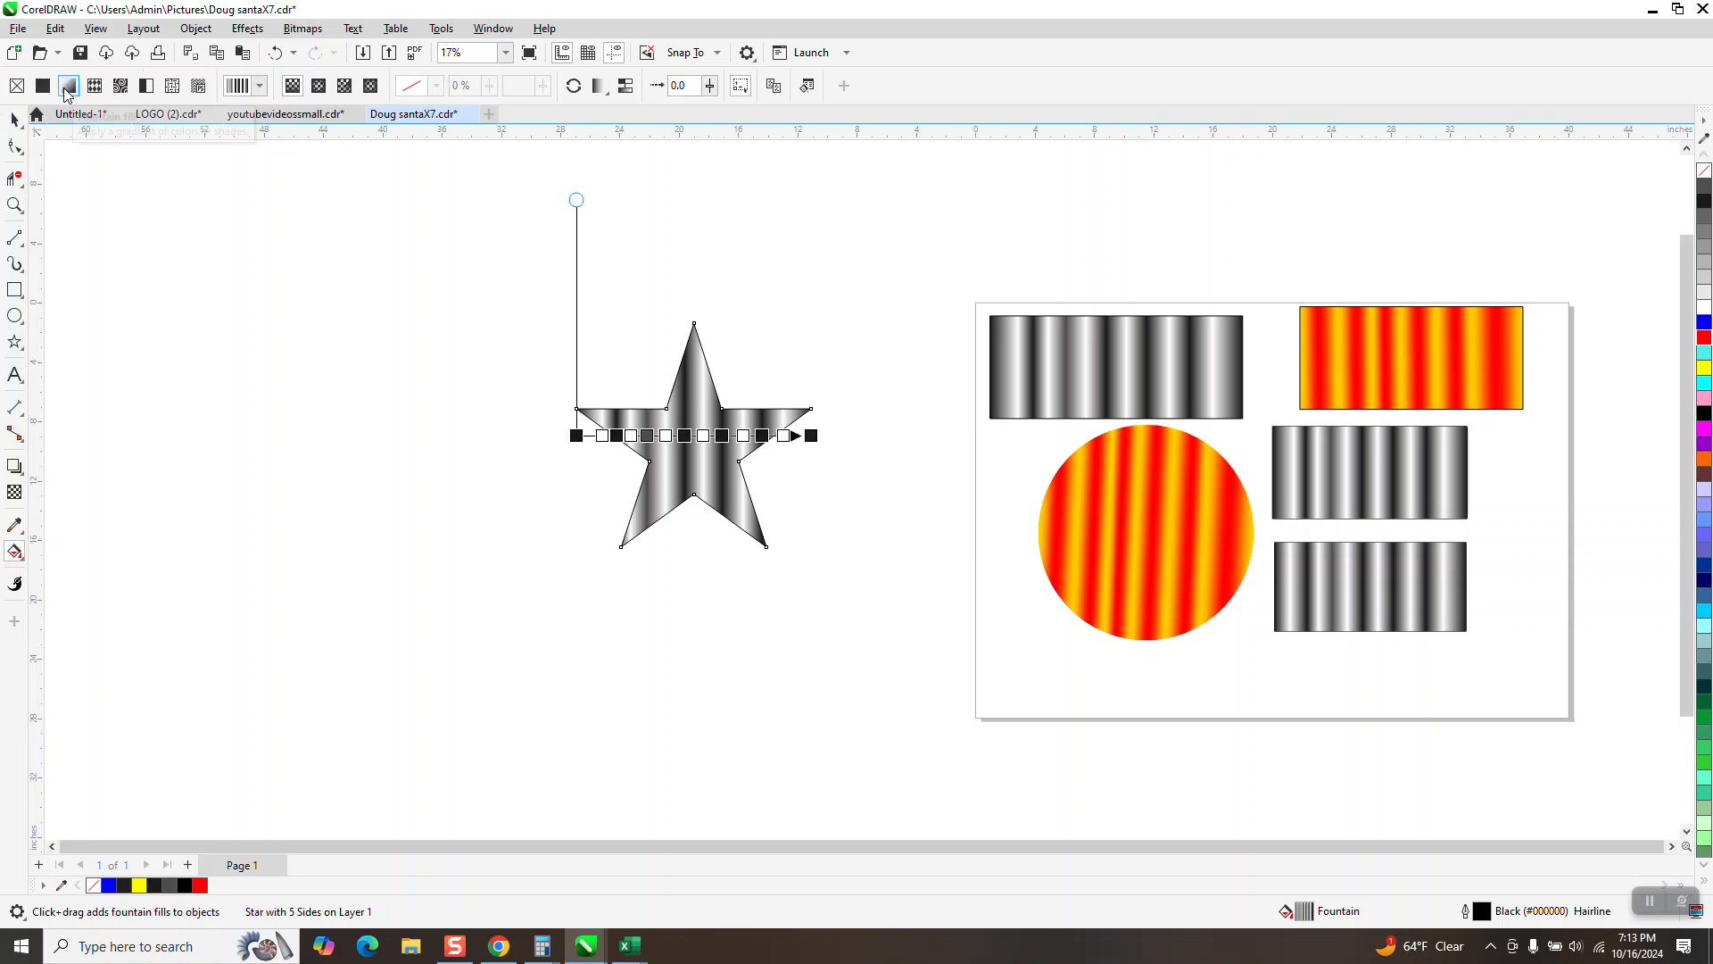
left_click(260, 86)
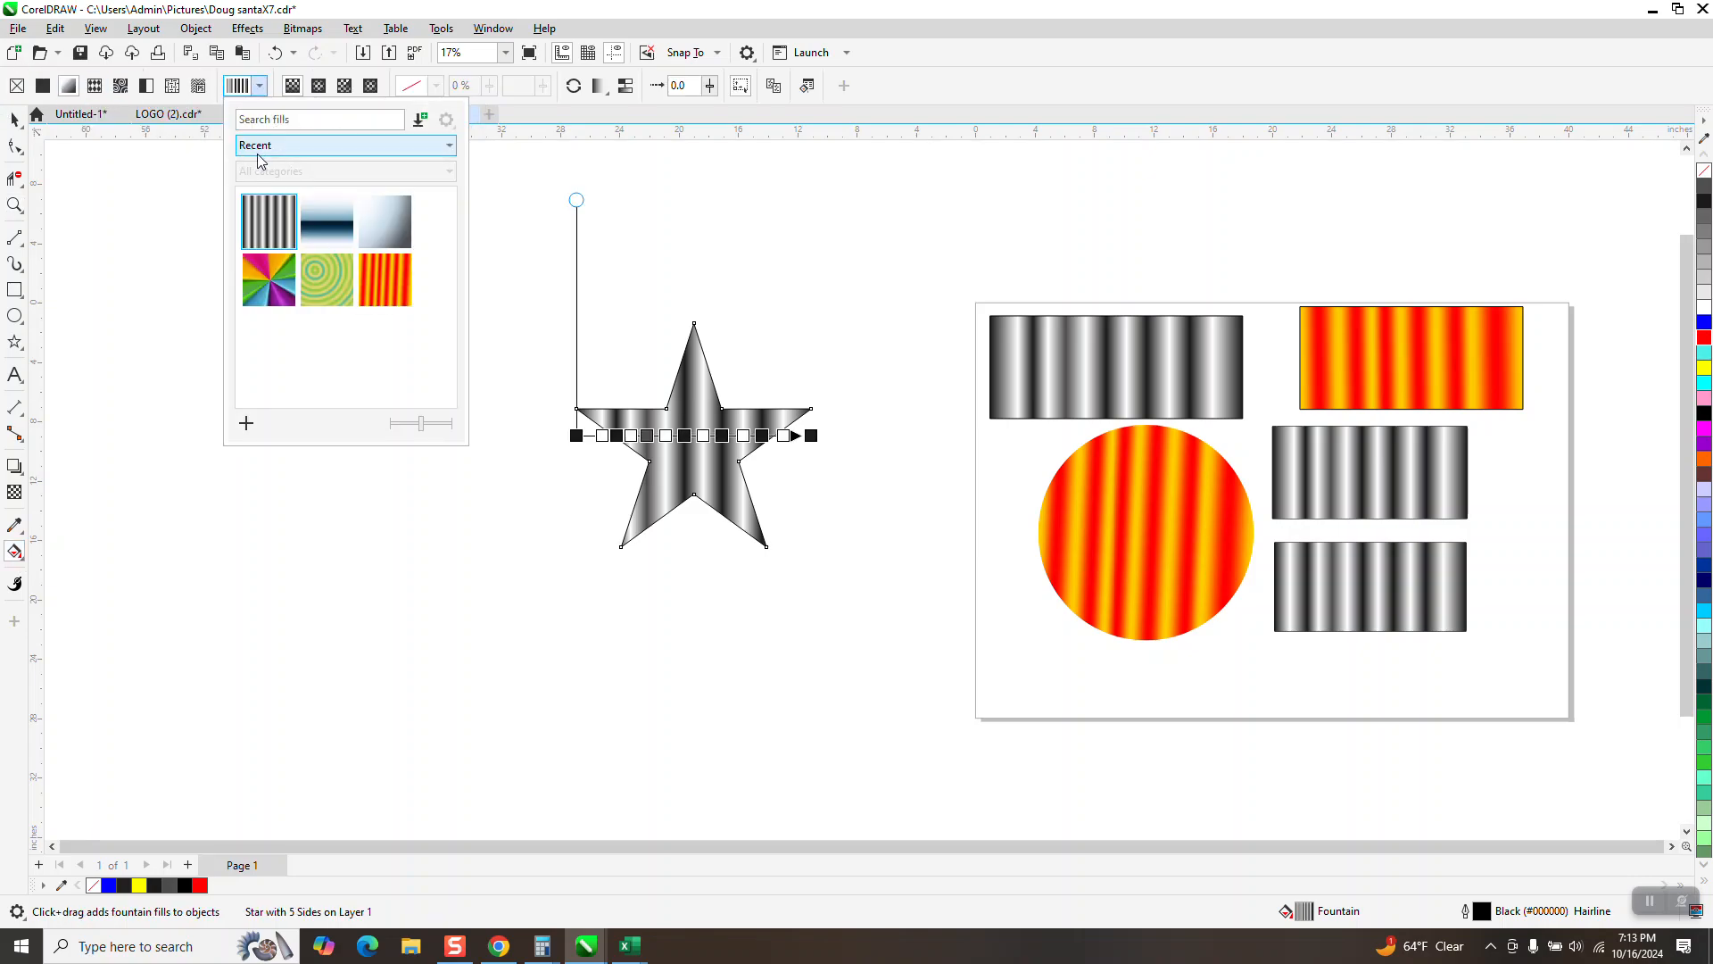
left_click(449, 147)
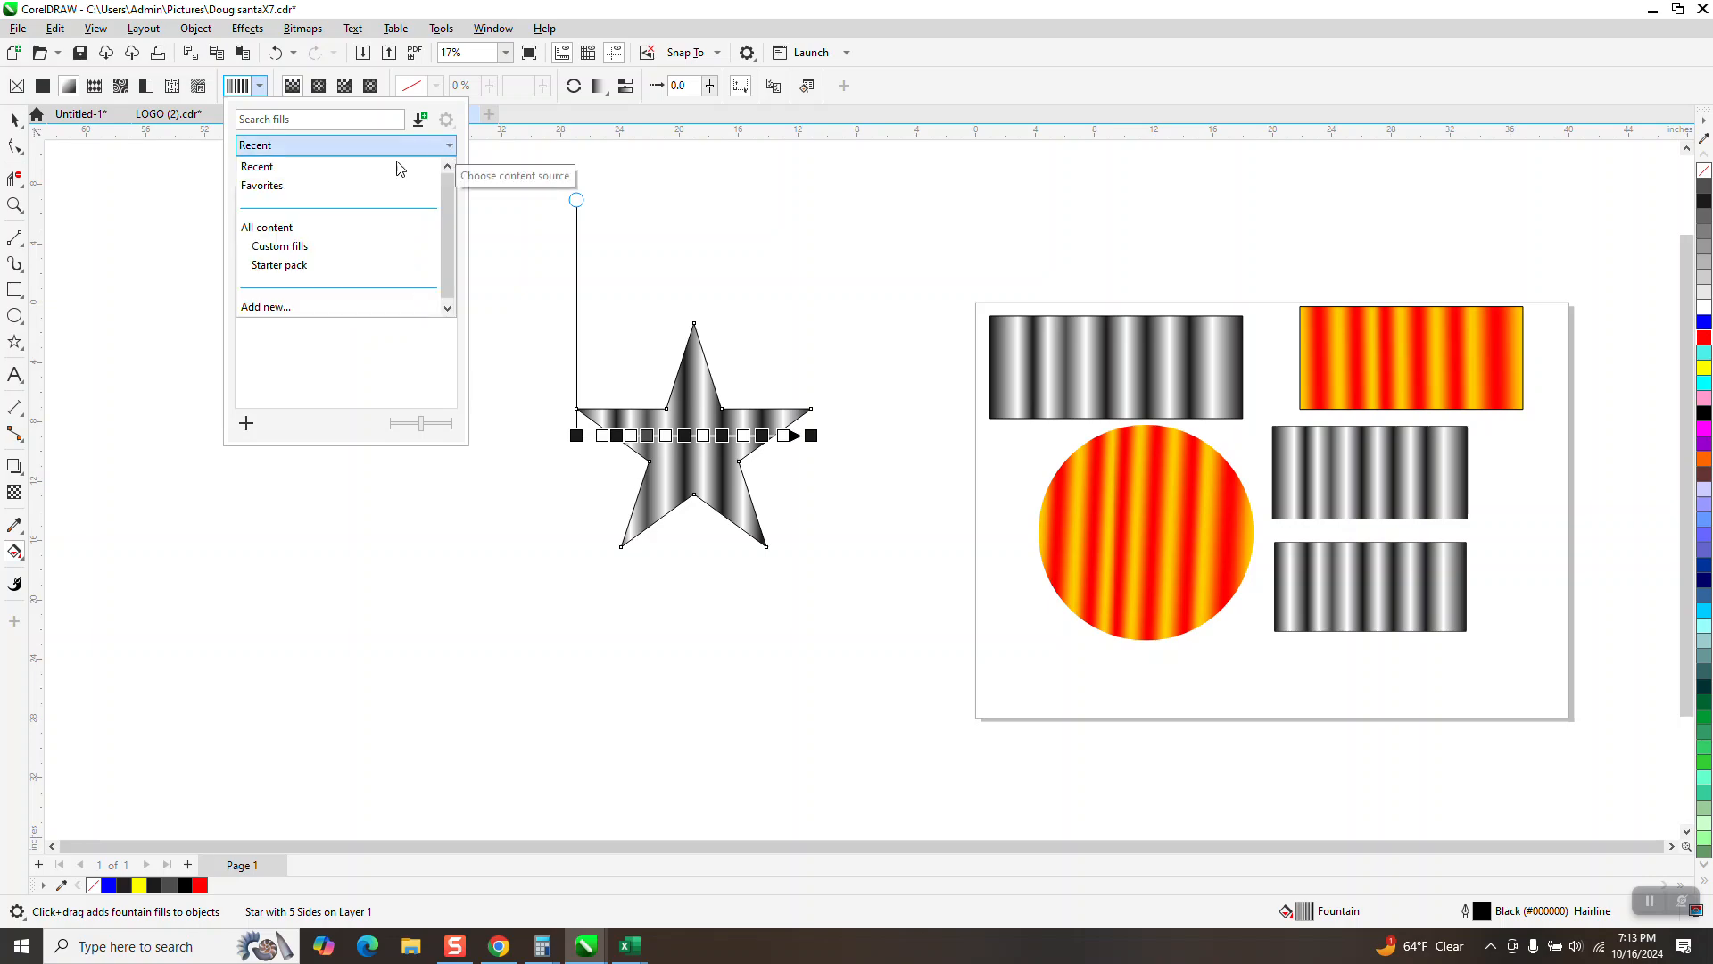
left_click(316, 167)
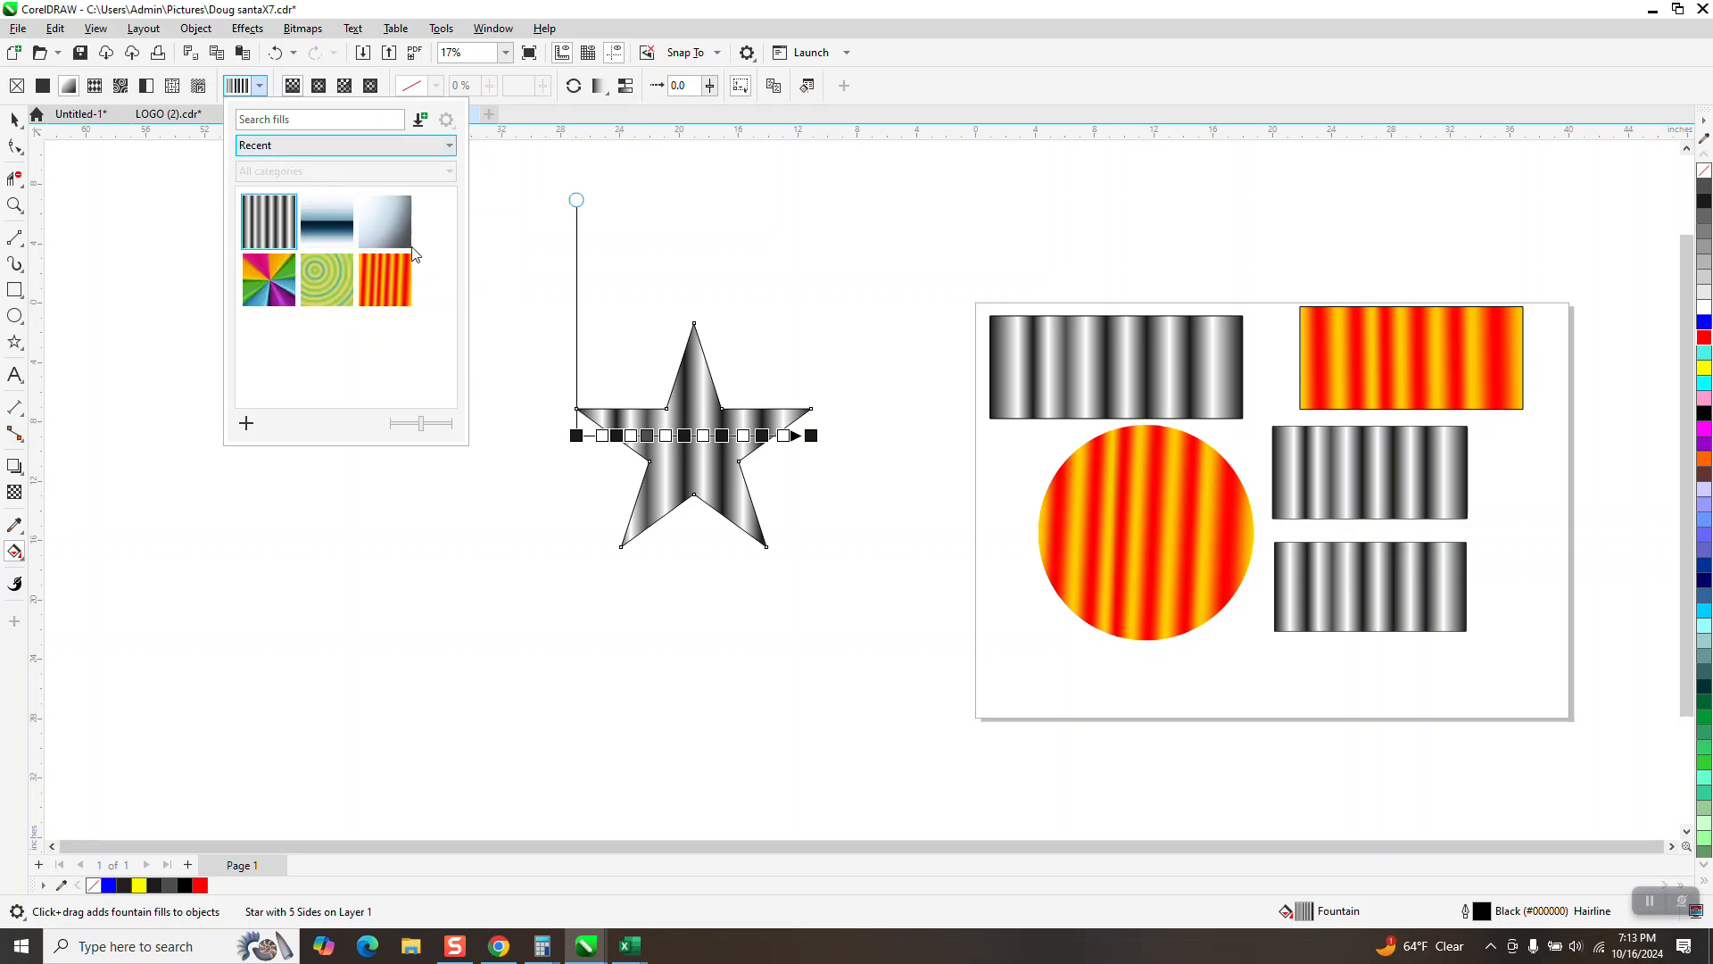
left_click(449, 146)
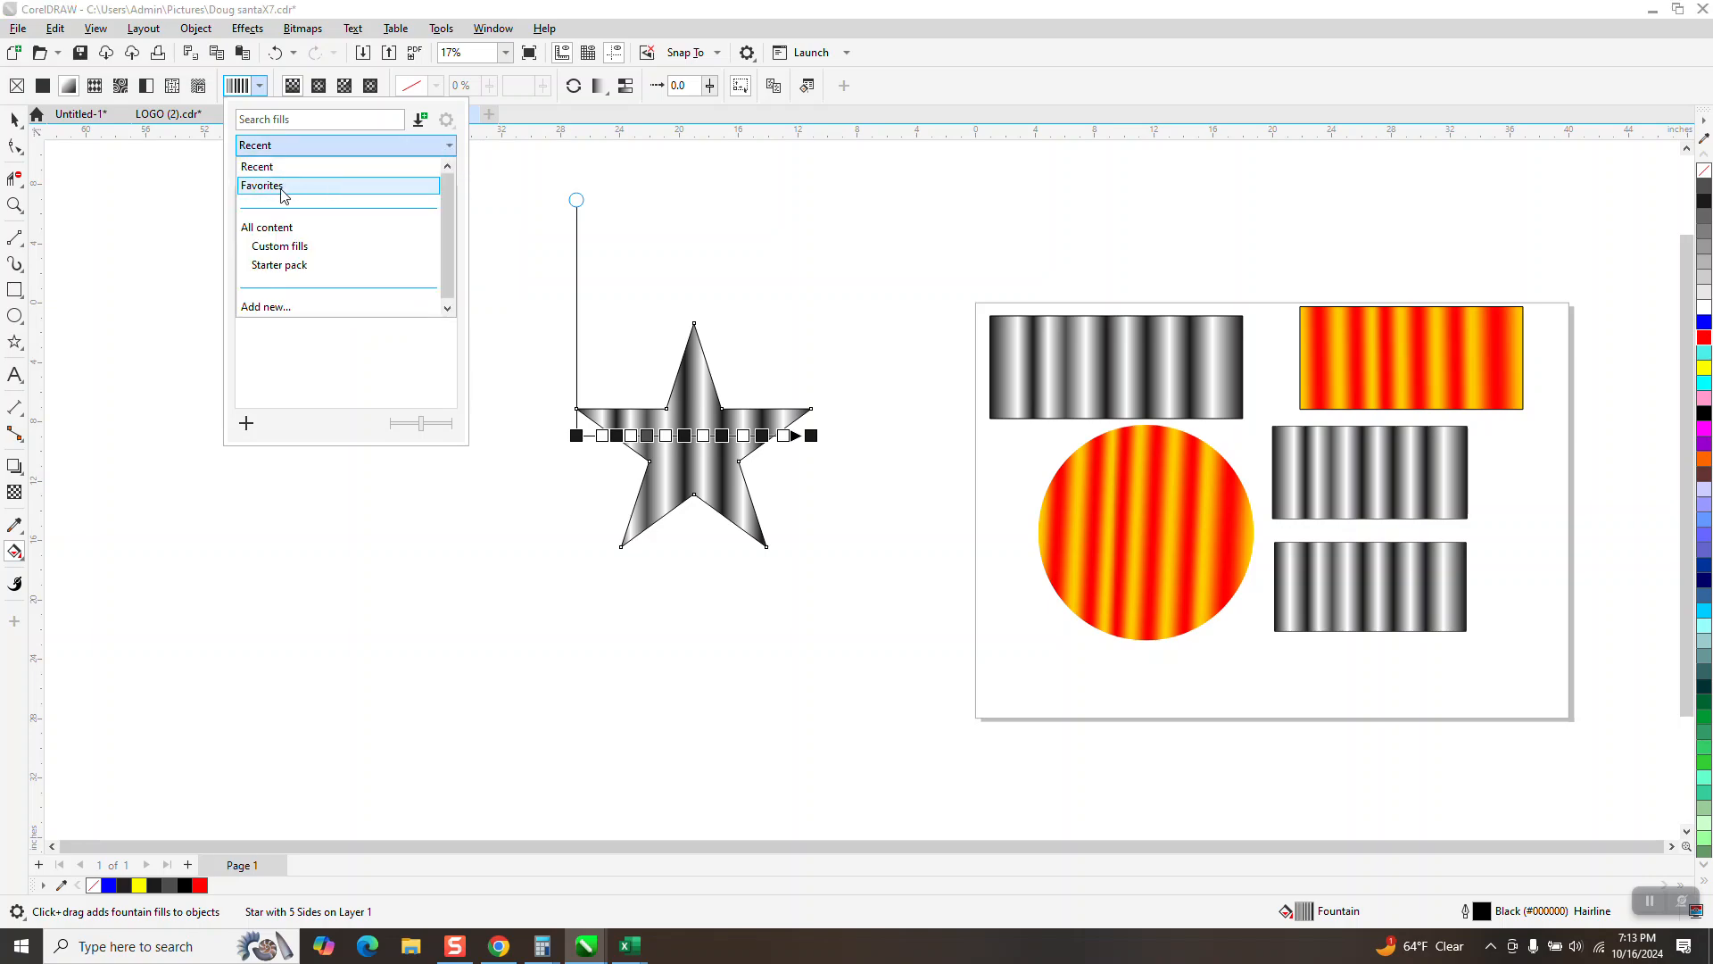
left_click(282, 189)
left_click(448, 146)
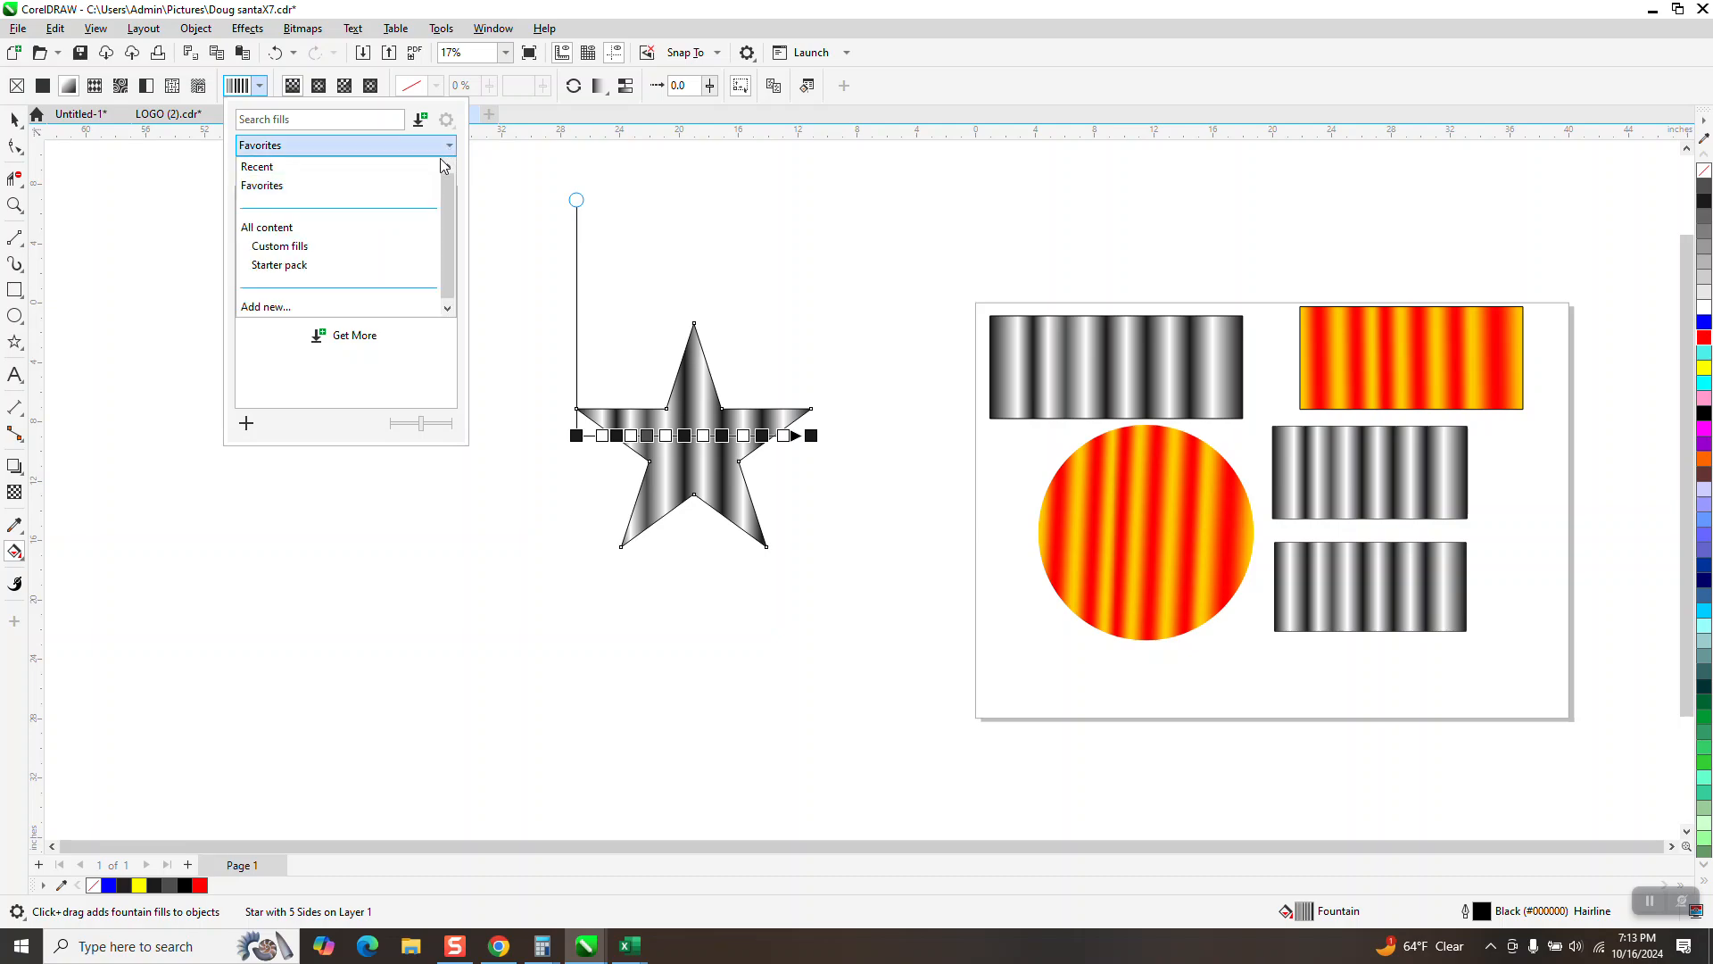
left_click(303, 248)
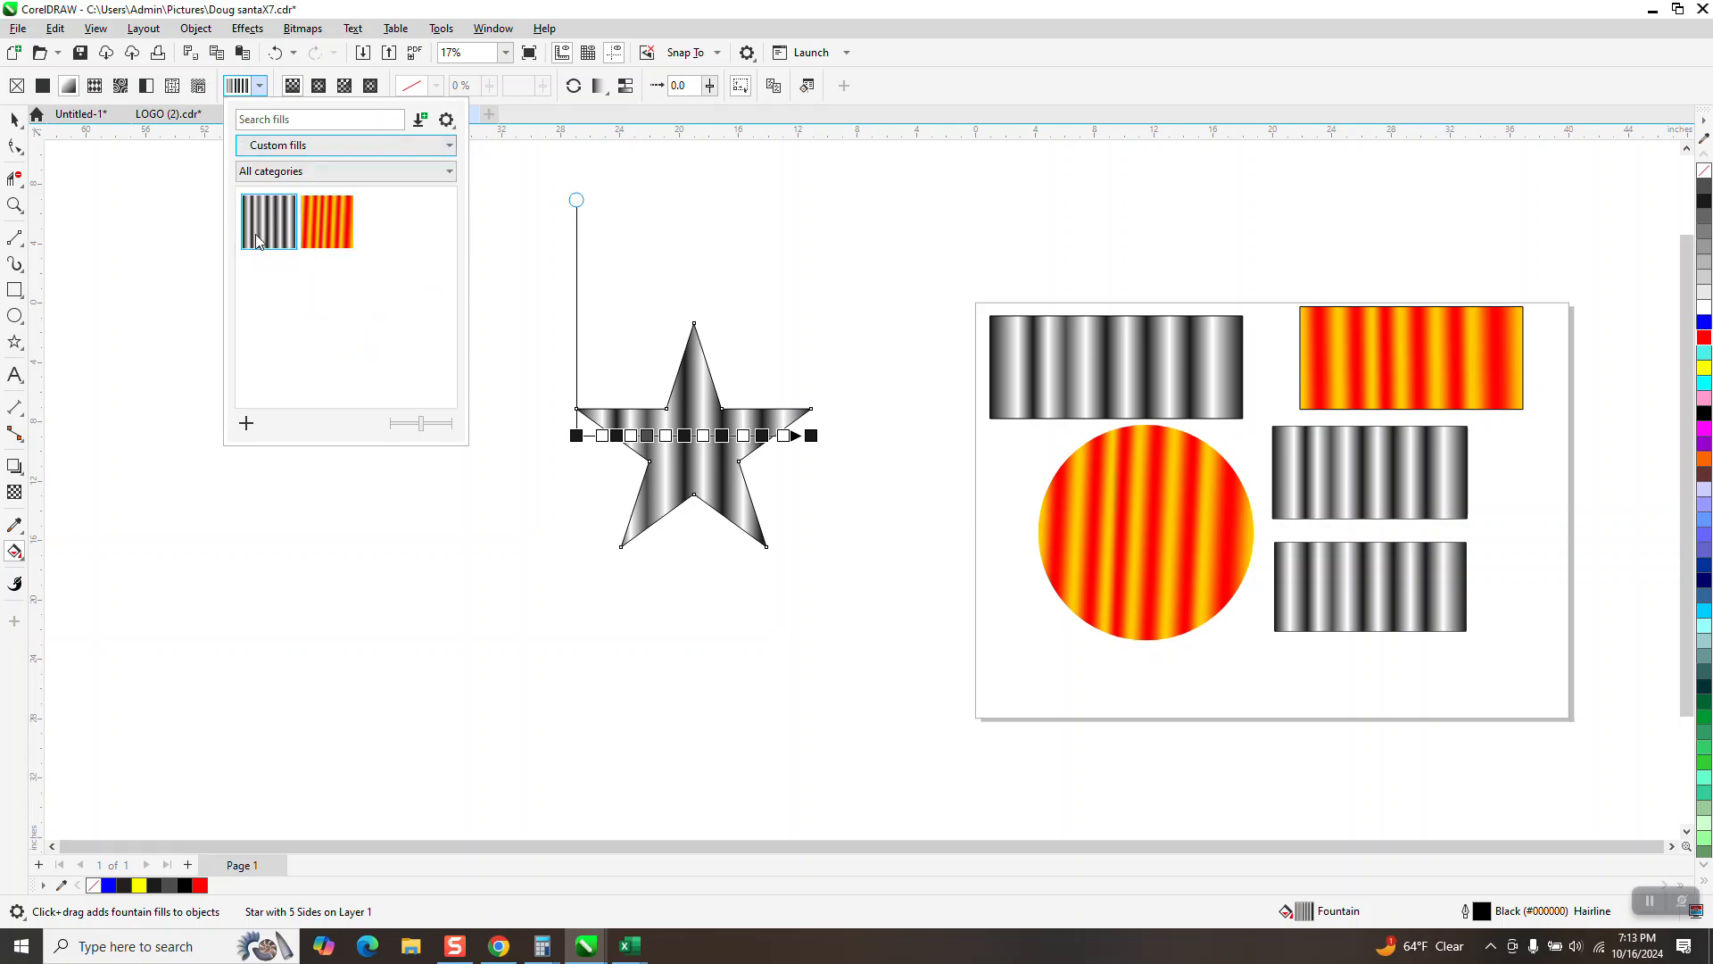
left_click(449, 172)
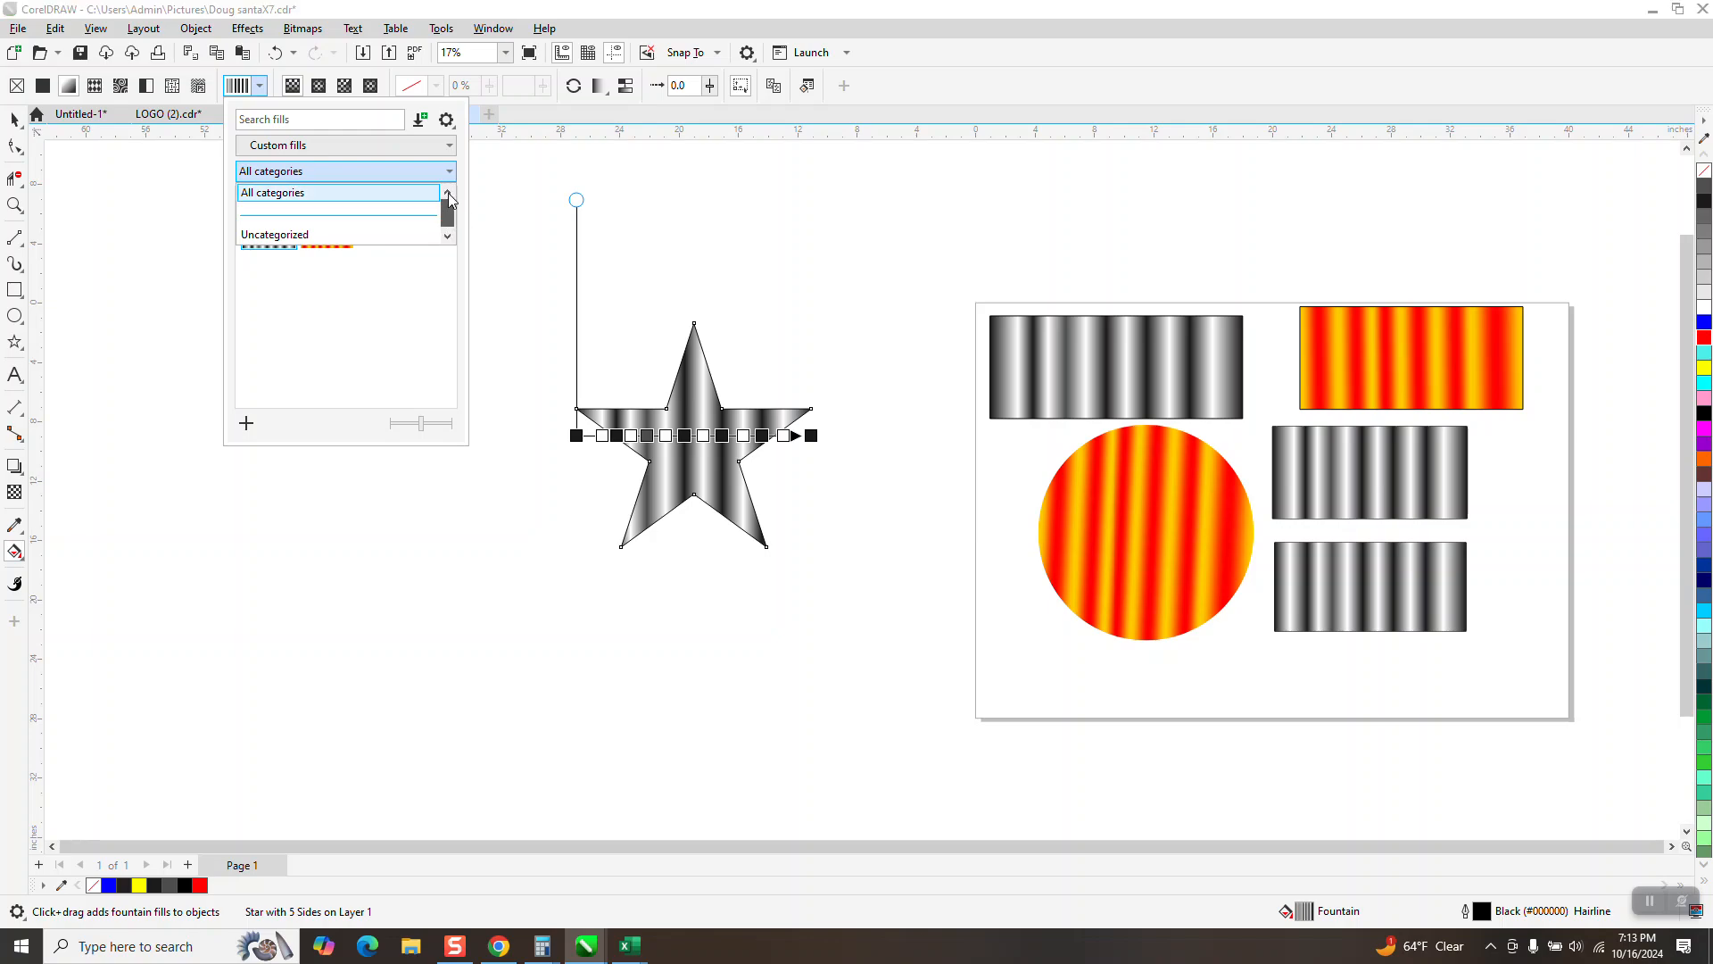
left_click(448, 146)
left_click(448, 147)
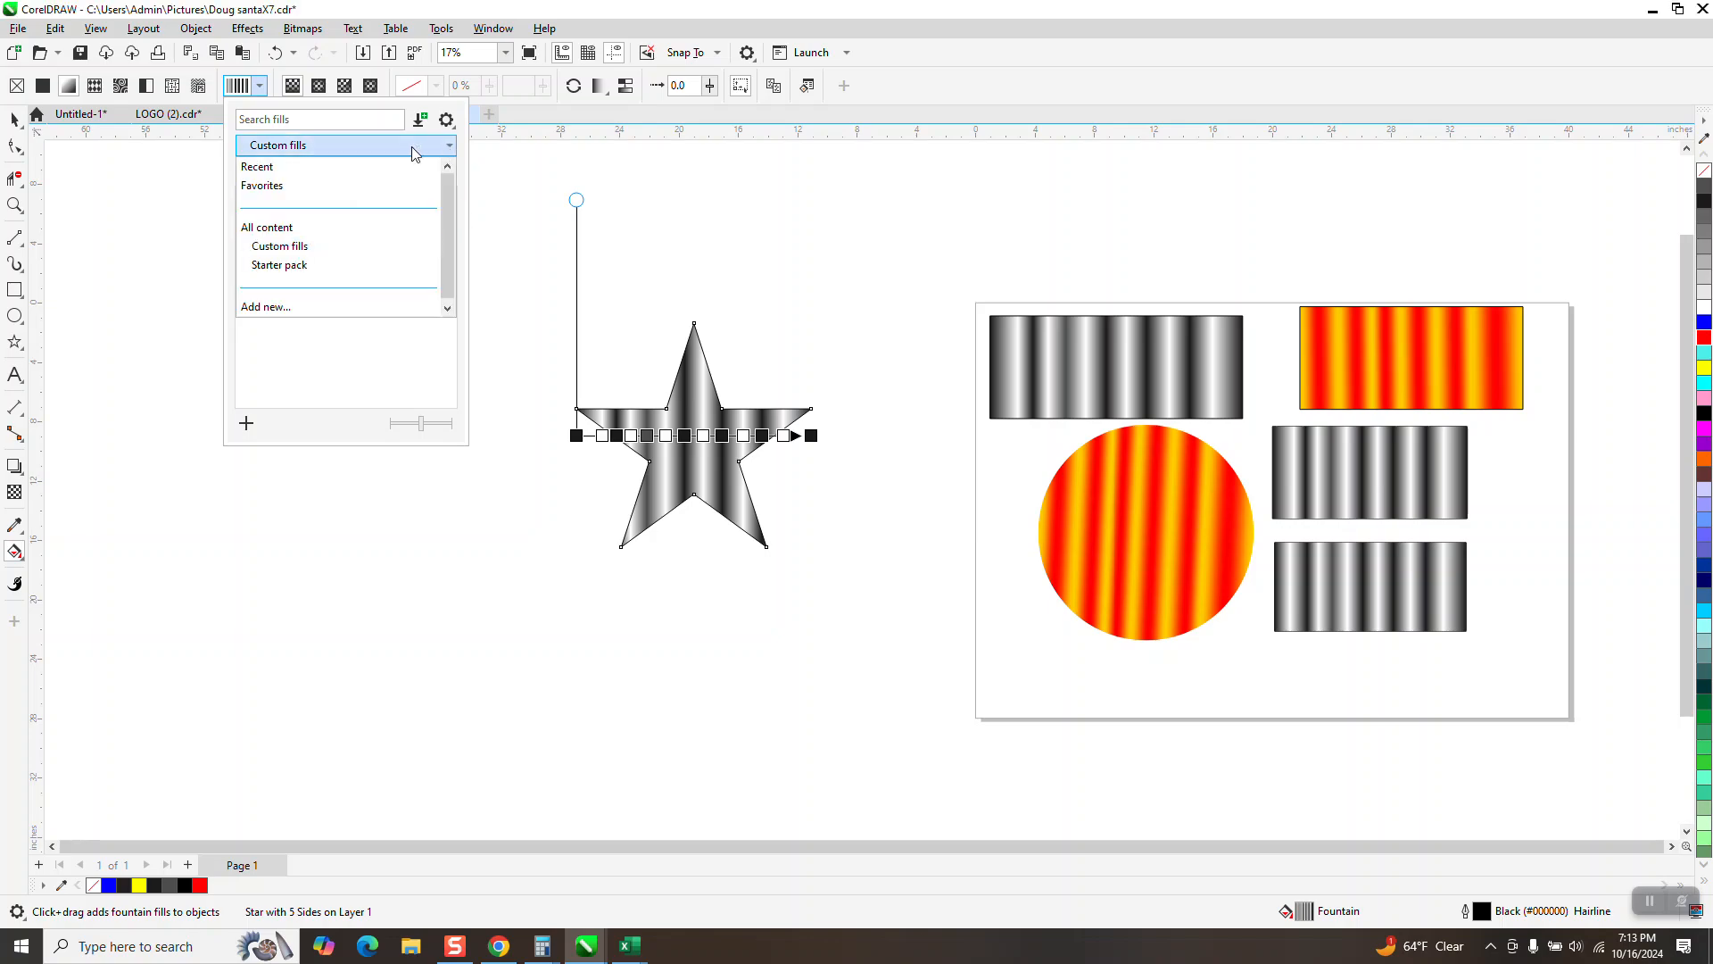
left_click(263, 167)
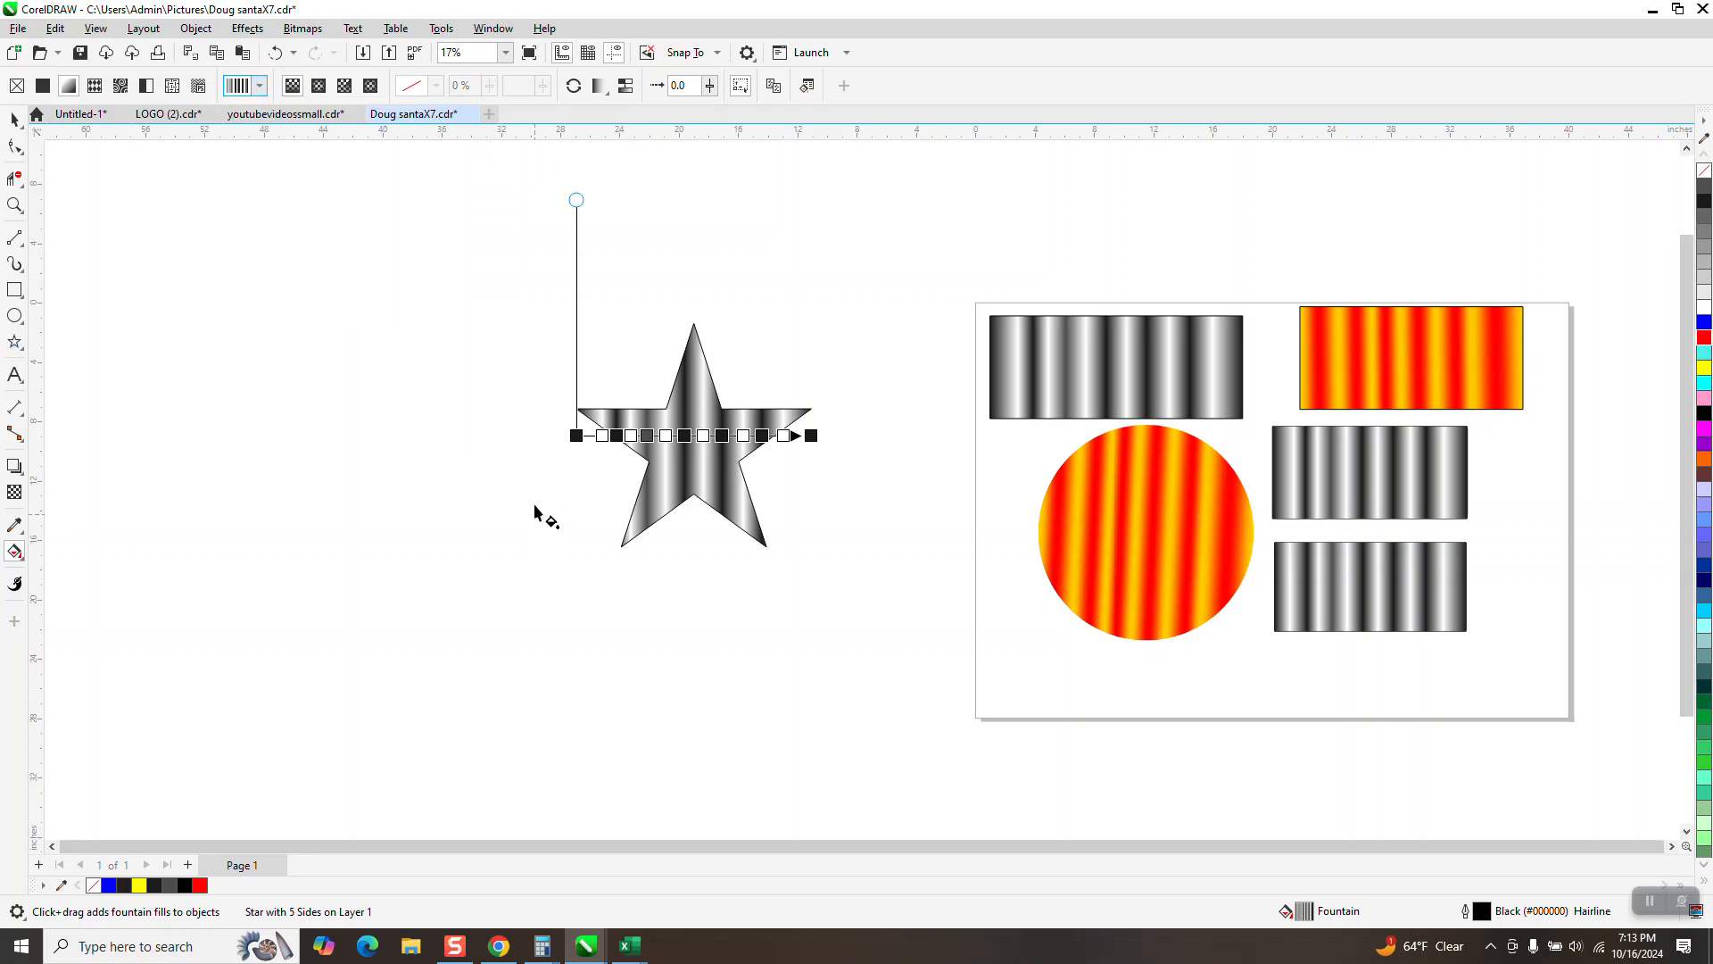
left_click_drag(533, 491, 301, 625)
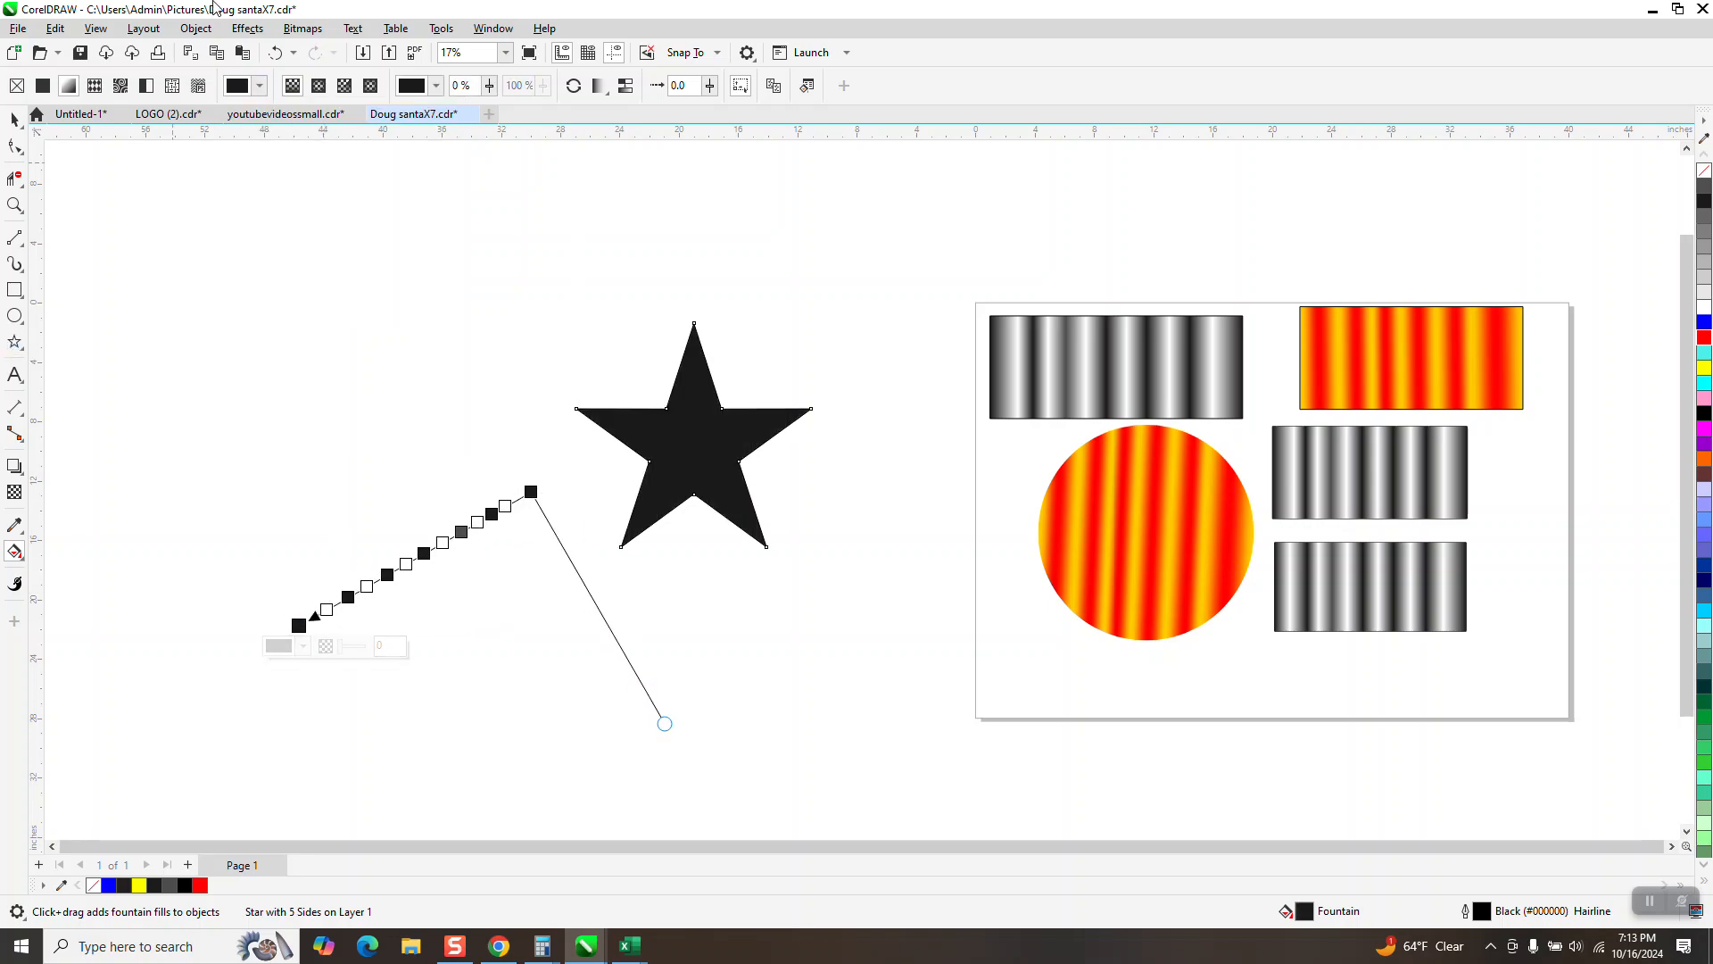
left_click(279, 56)
left_click(13, 119)
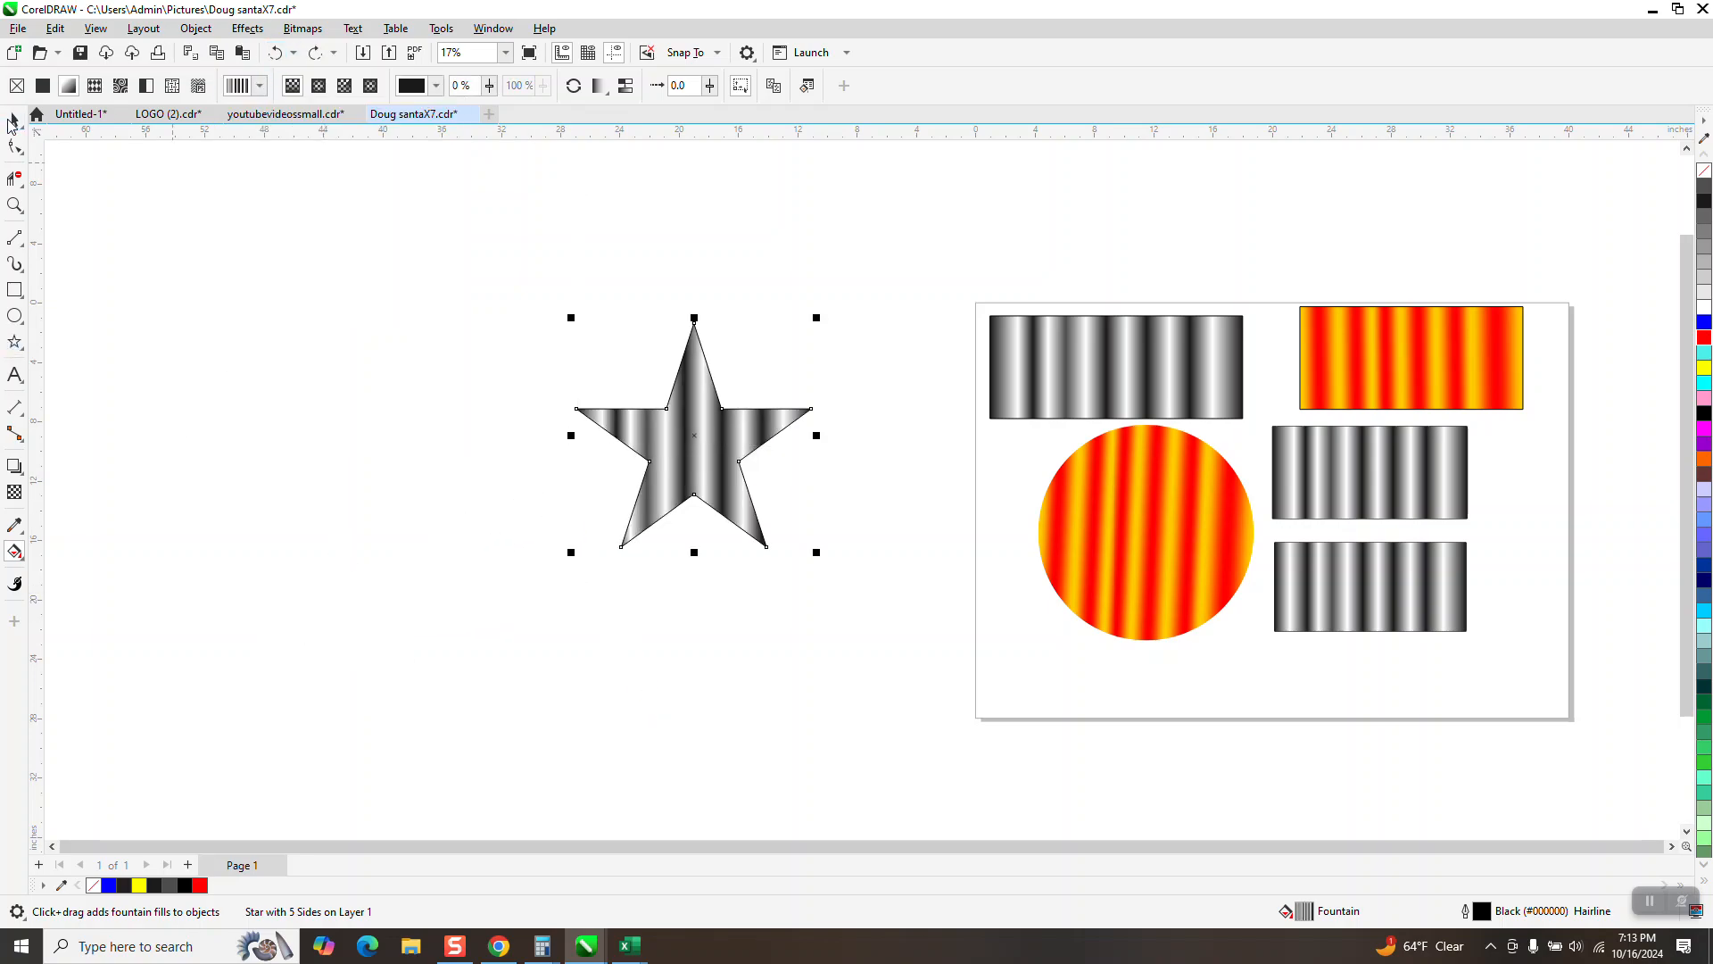
Step: Draw a five-pointed star about 15.5 by 14.7 inches left of the striped star and fill it with the multicolored conical fountain preset from the recent fills
left_click(14, 342)
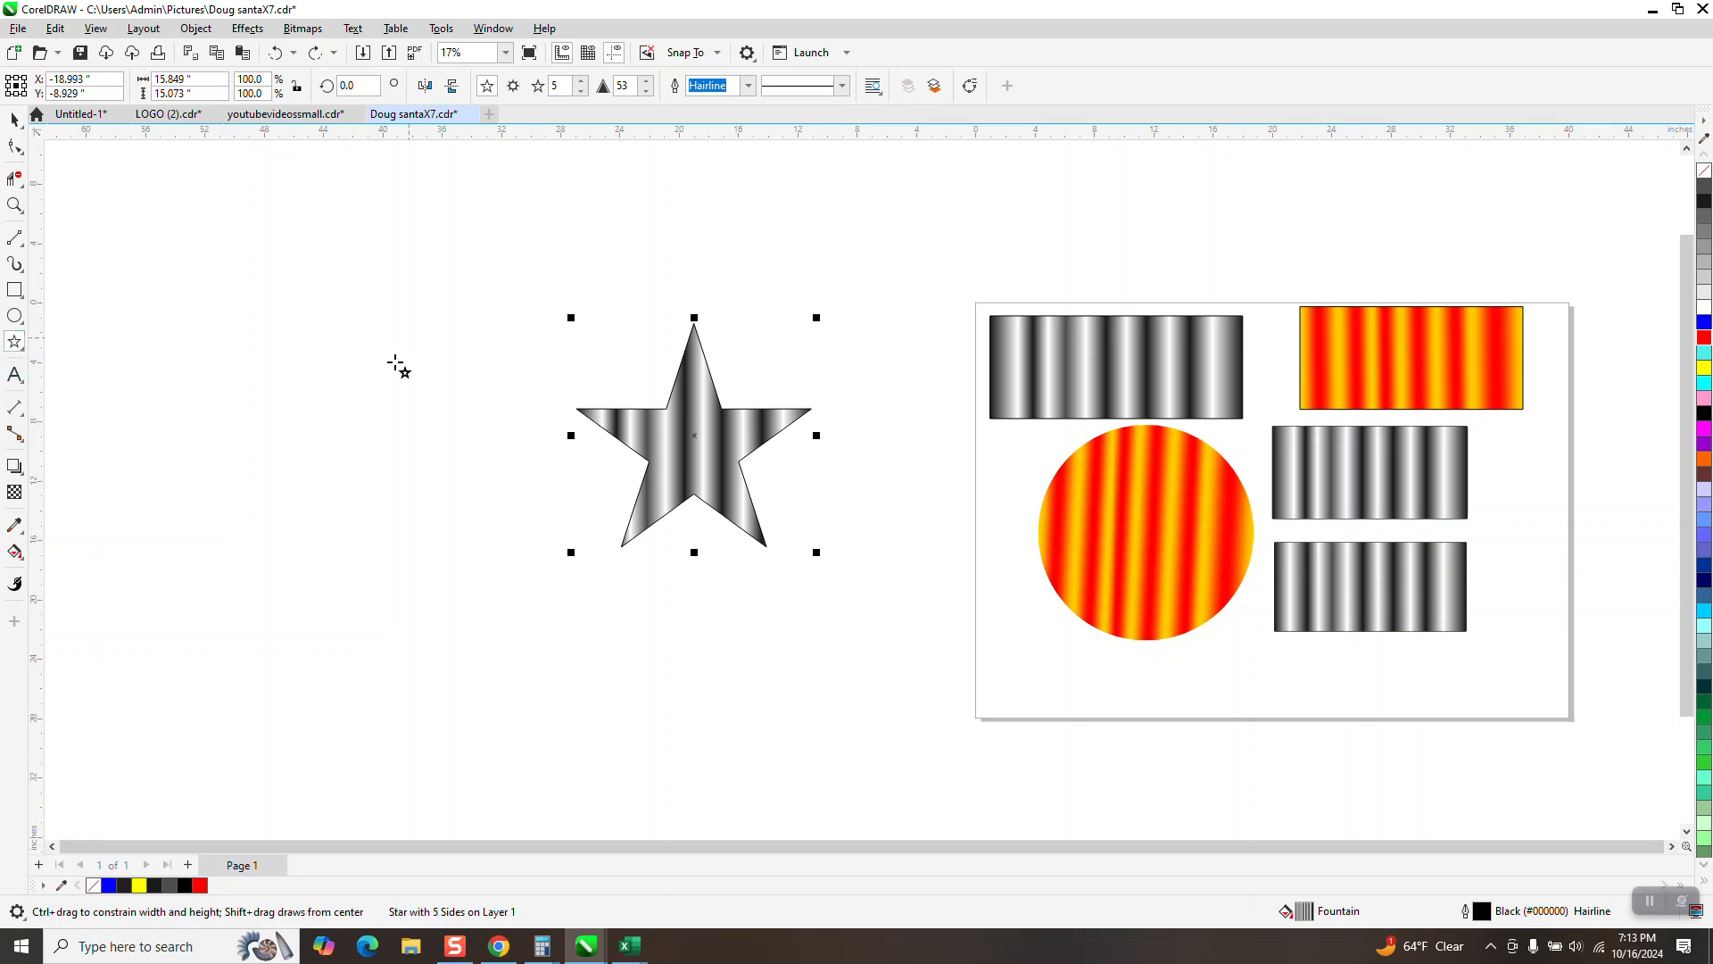
mouse_move(406, 335)
left_mouse_down()
mouse_move(276, 580)
mouse_move(62, 554)
left_mouse_up()
left_click(14, 552)
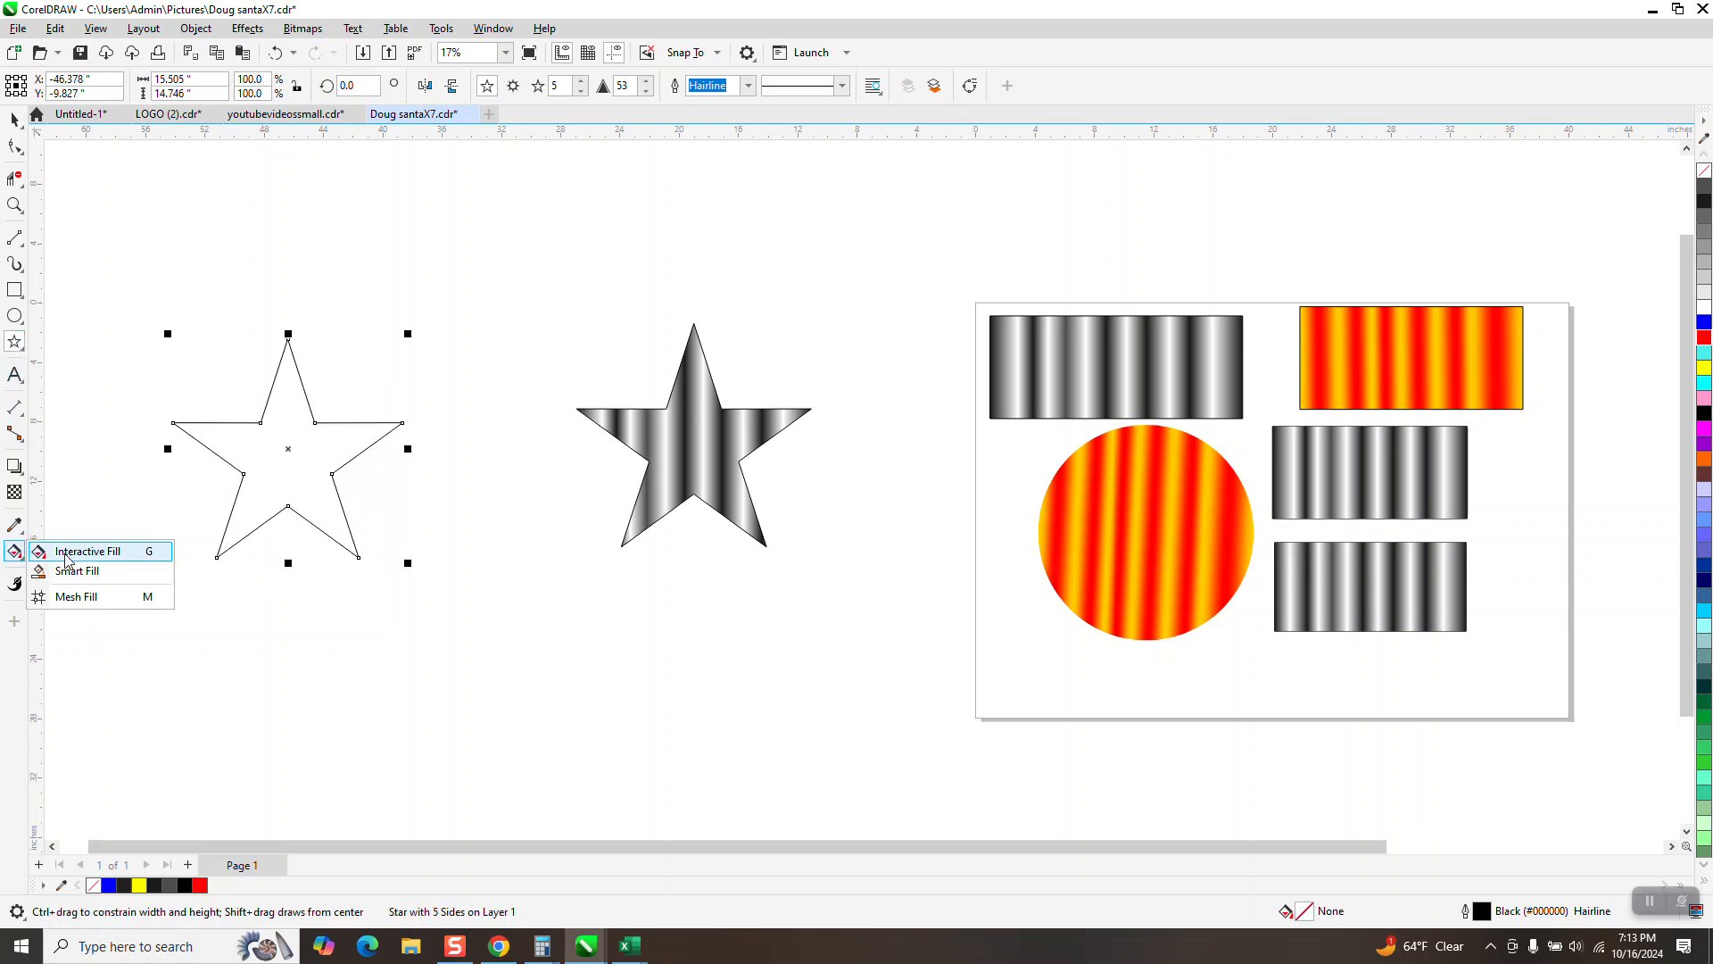
left_click(63, 546)
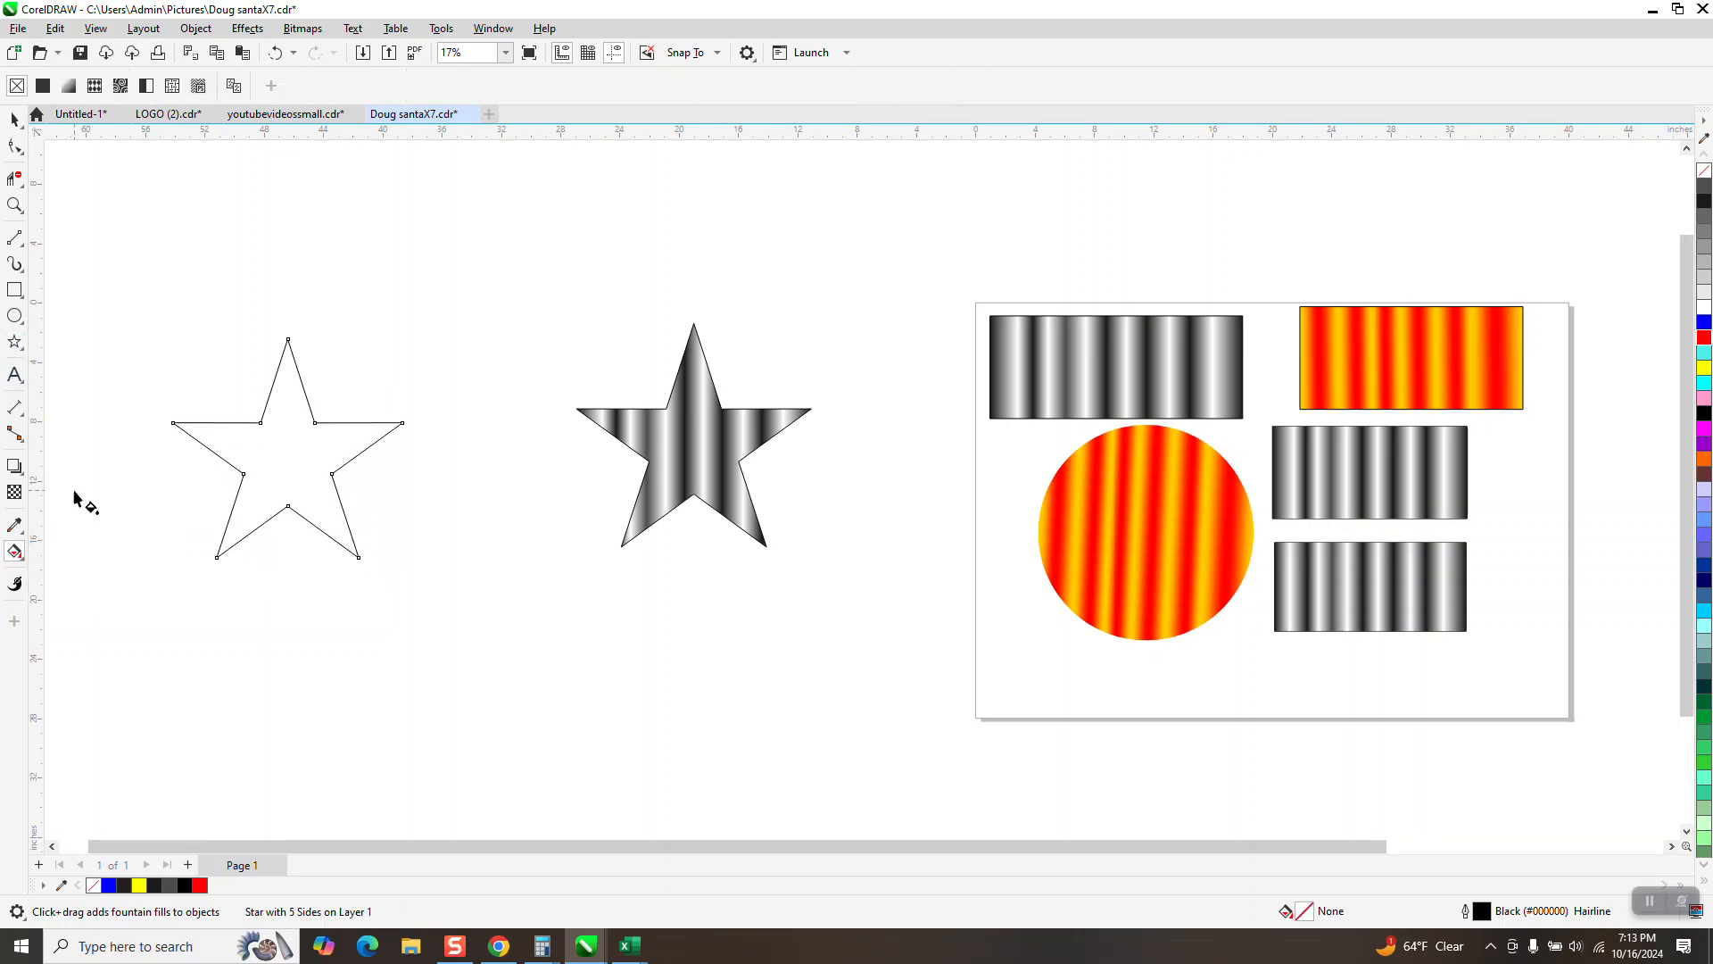
left_click(69, 87)
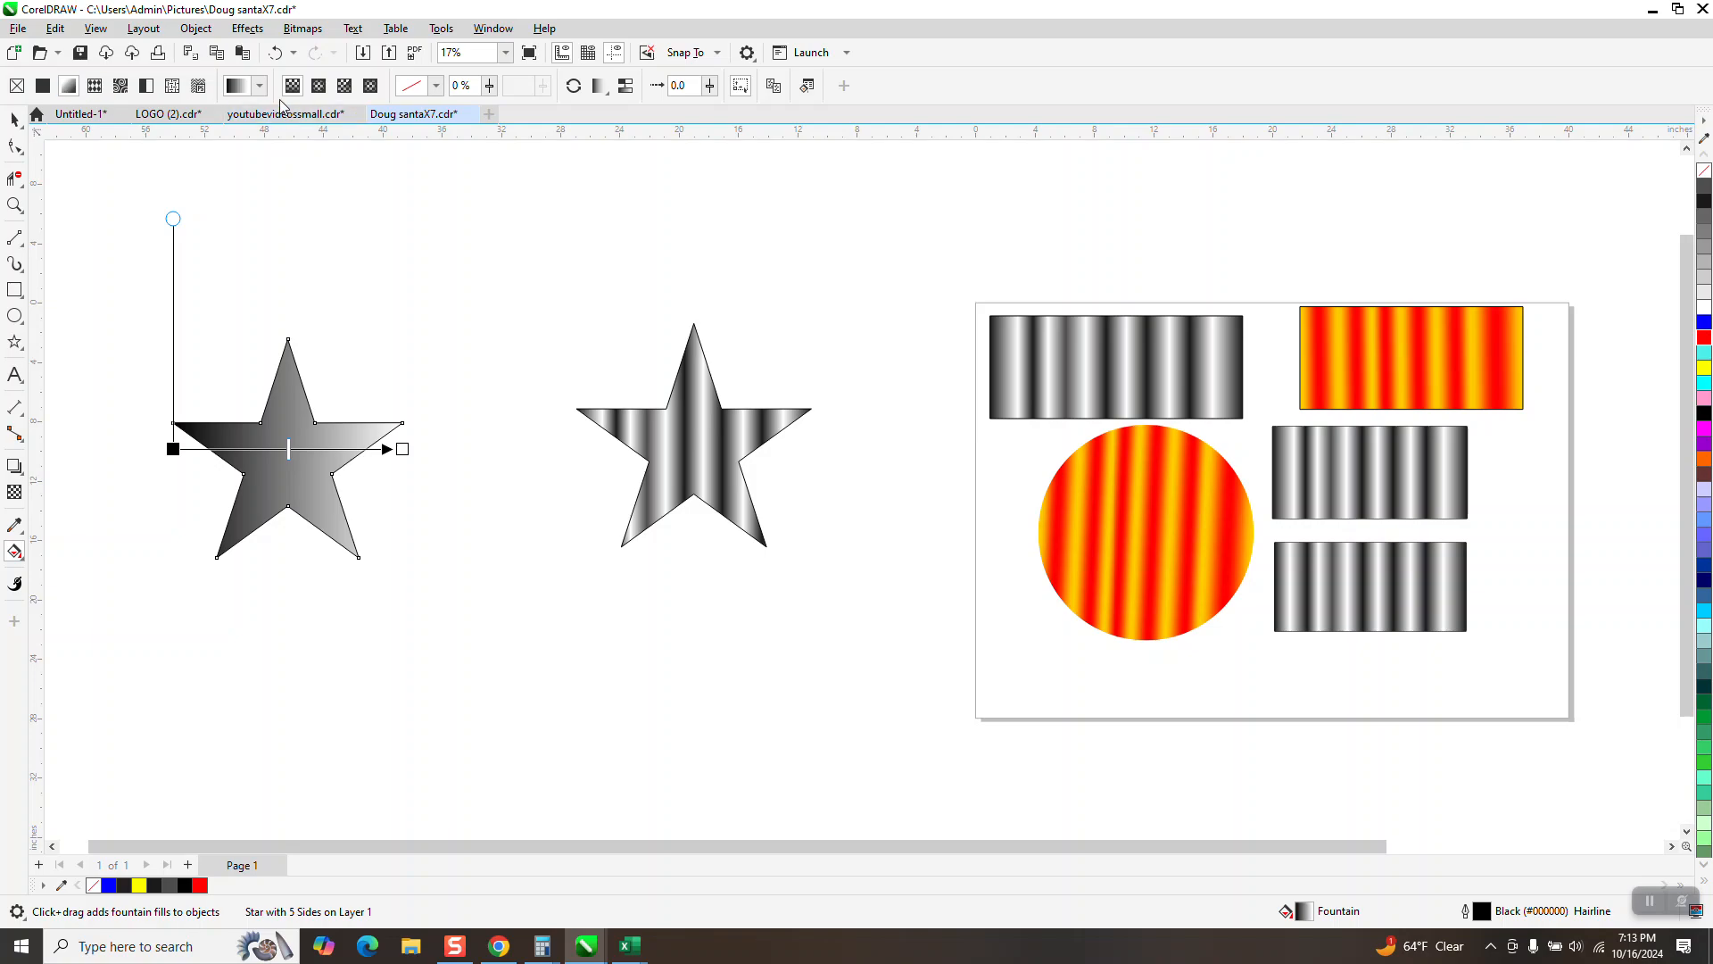
left_click(264, 89)
left_click(275, 280)
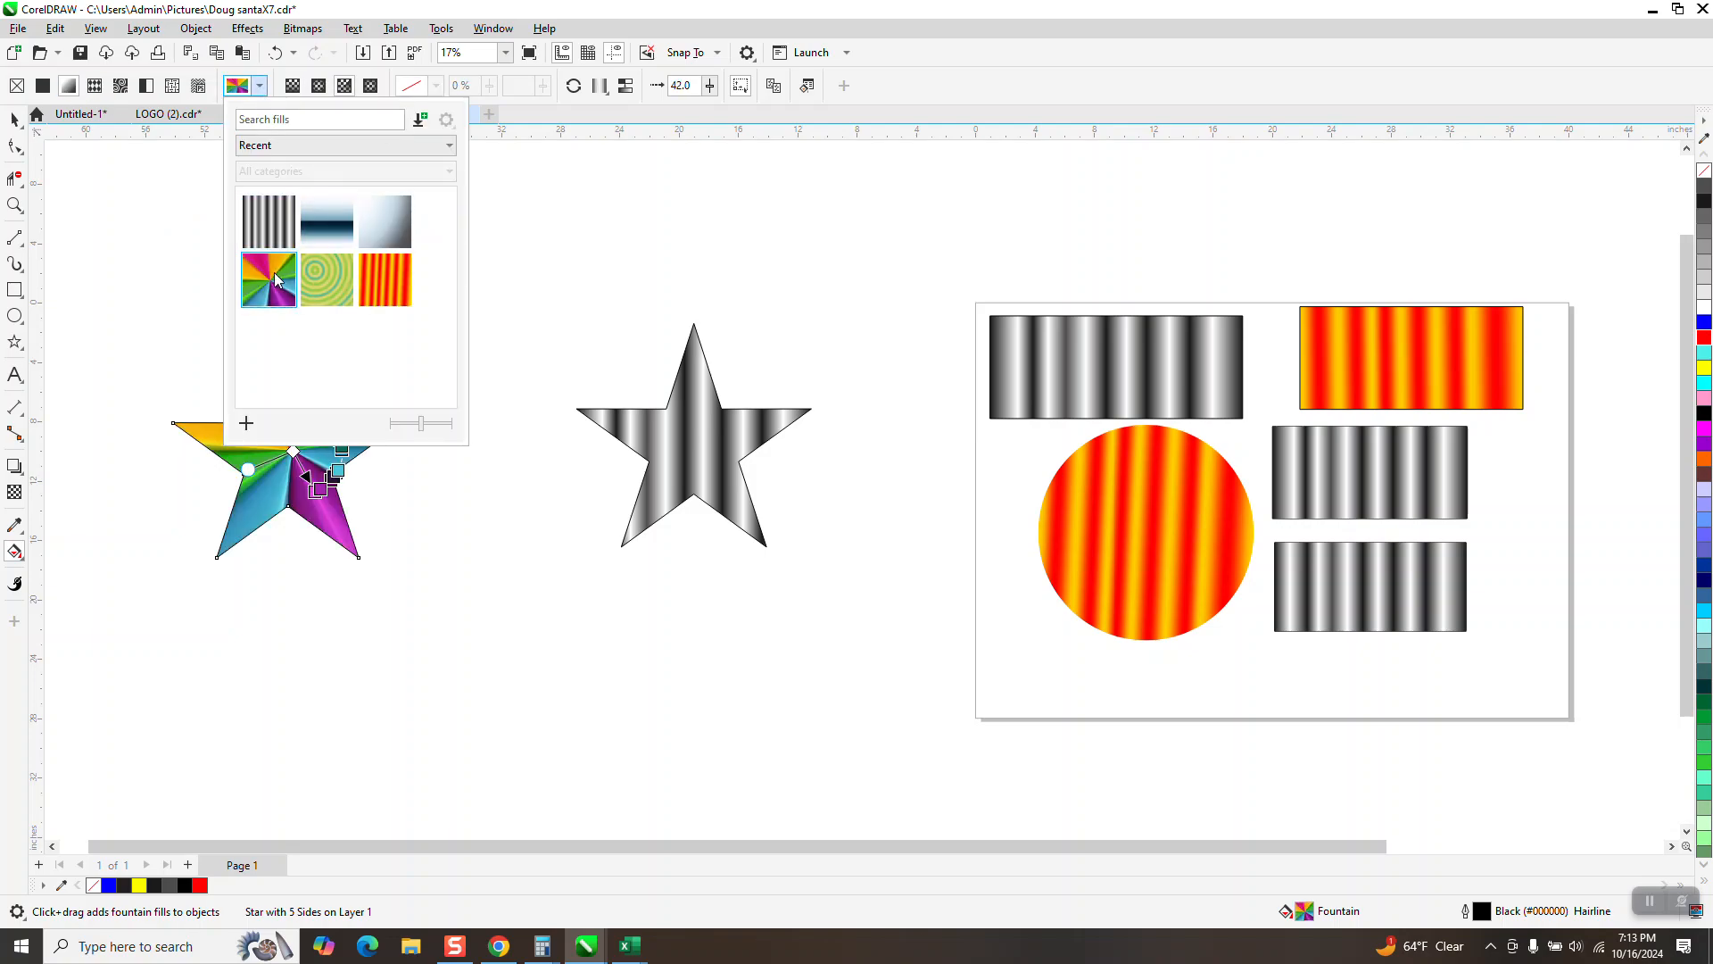
left_click(15, 127)
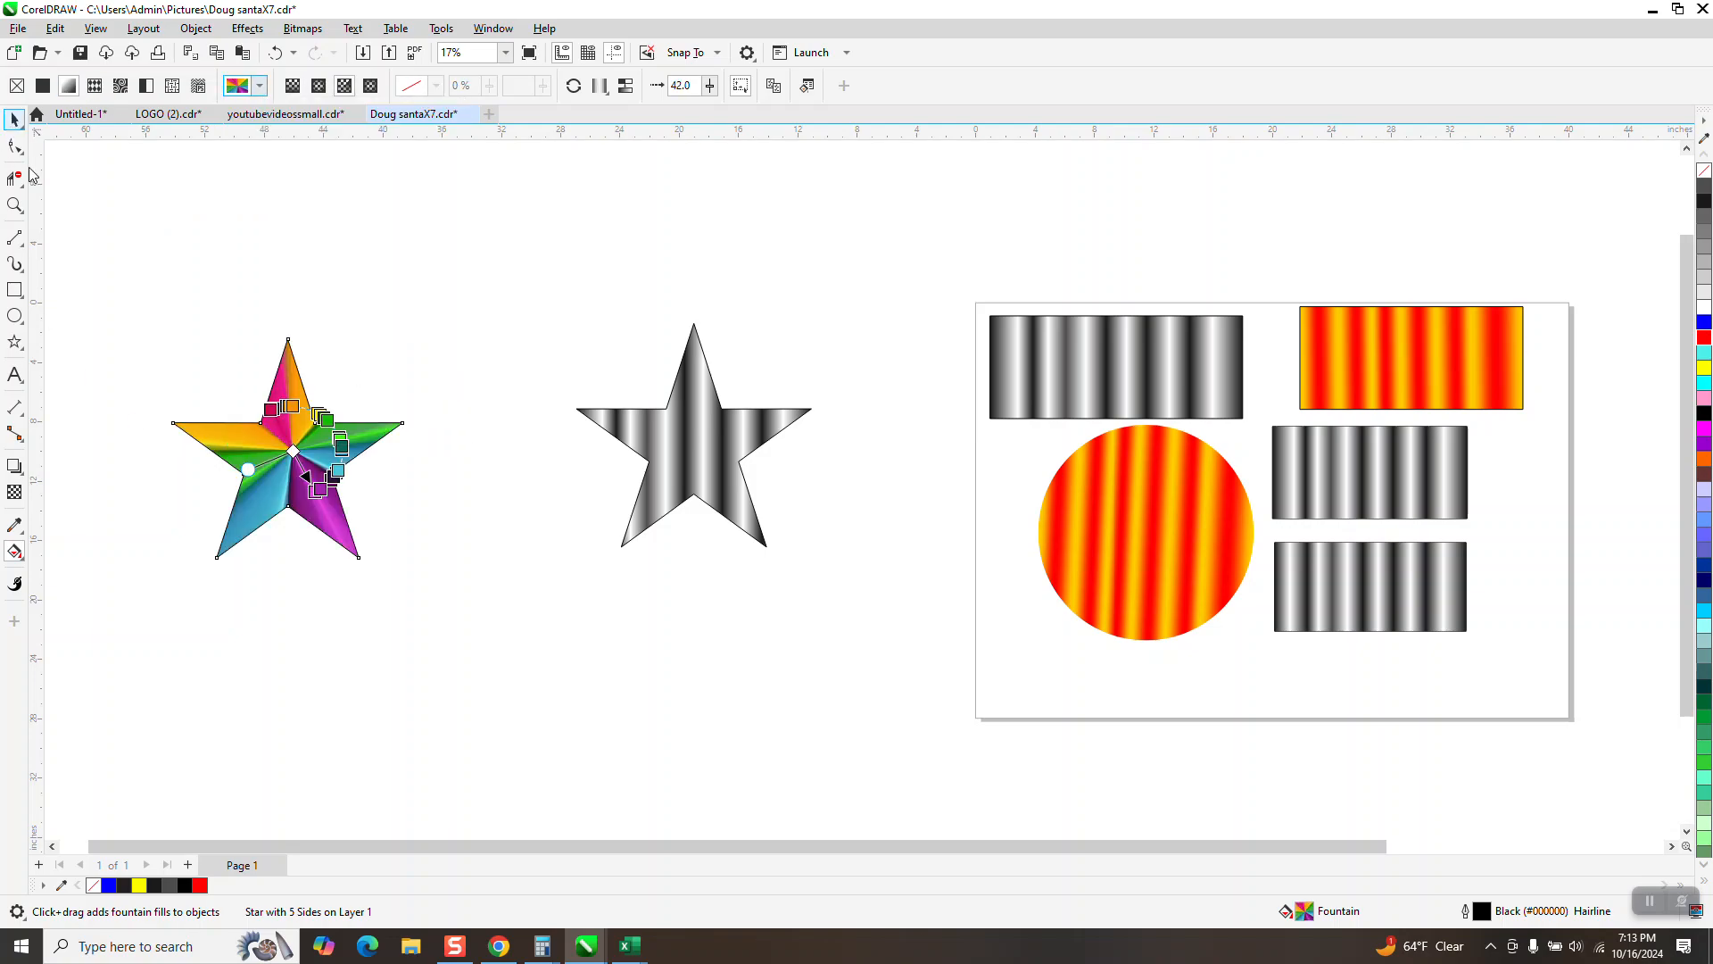
Step: Move the bright green color node of the multicolored star's conical fill to the 47% position
left_click(12, 208)
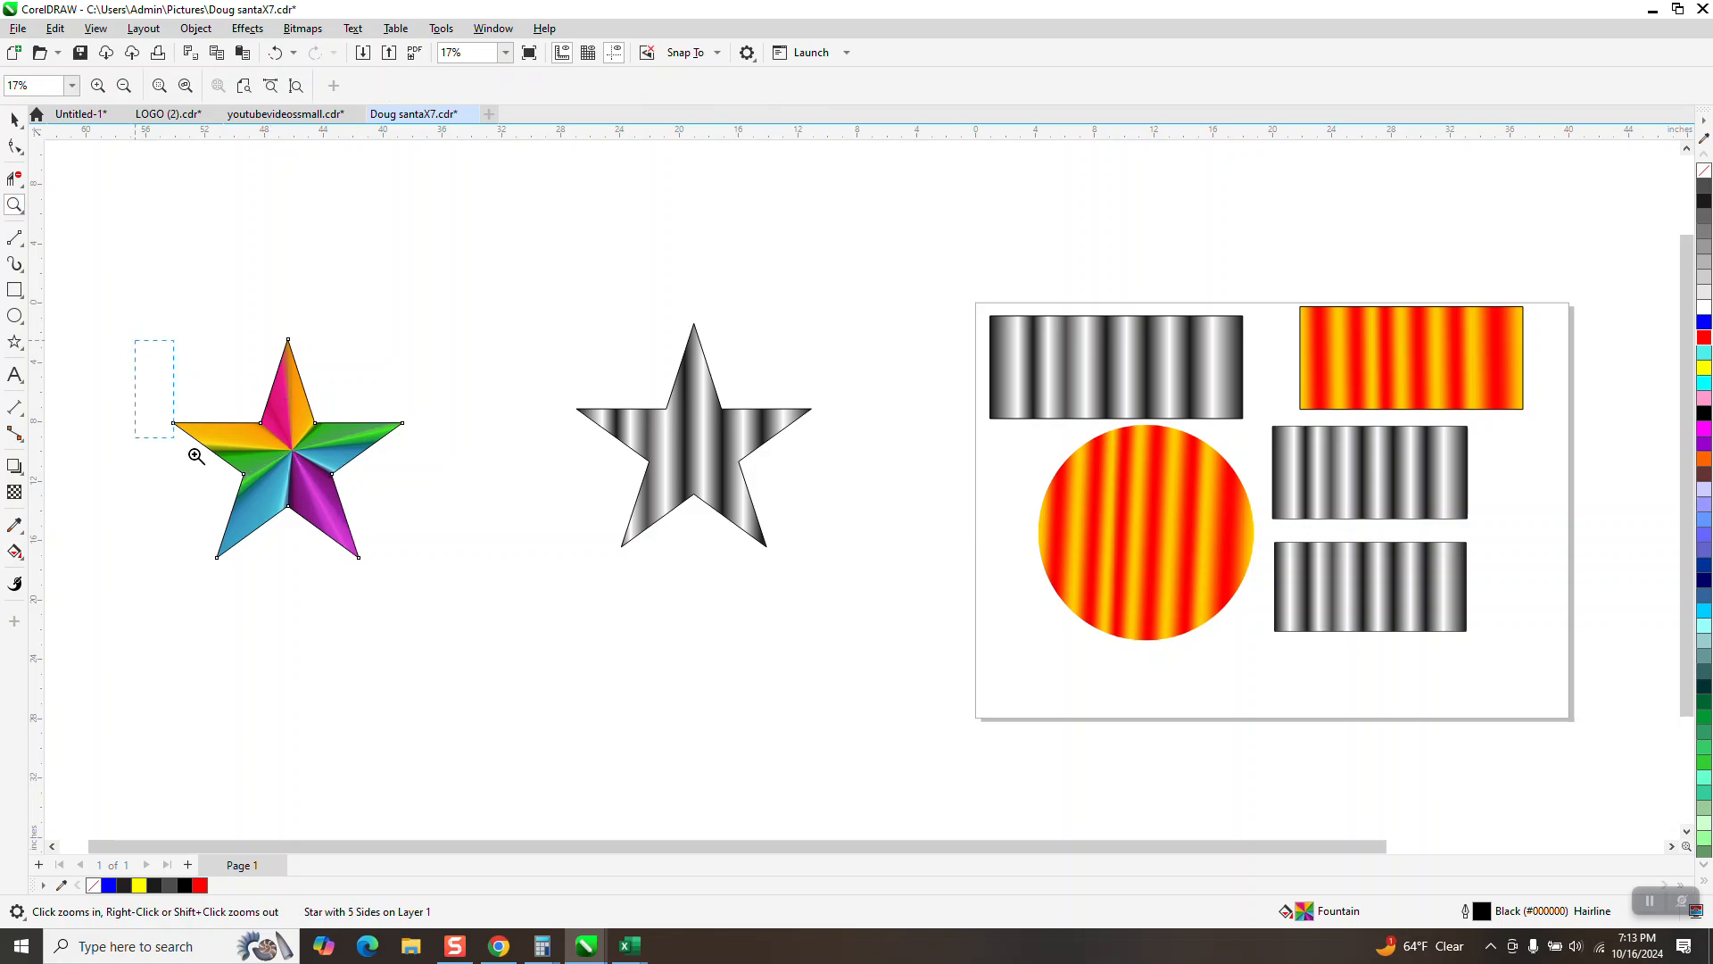
left_click_drag(196, 456, 524, 599)
left_click(14, 552)
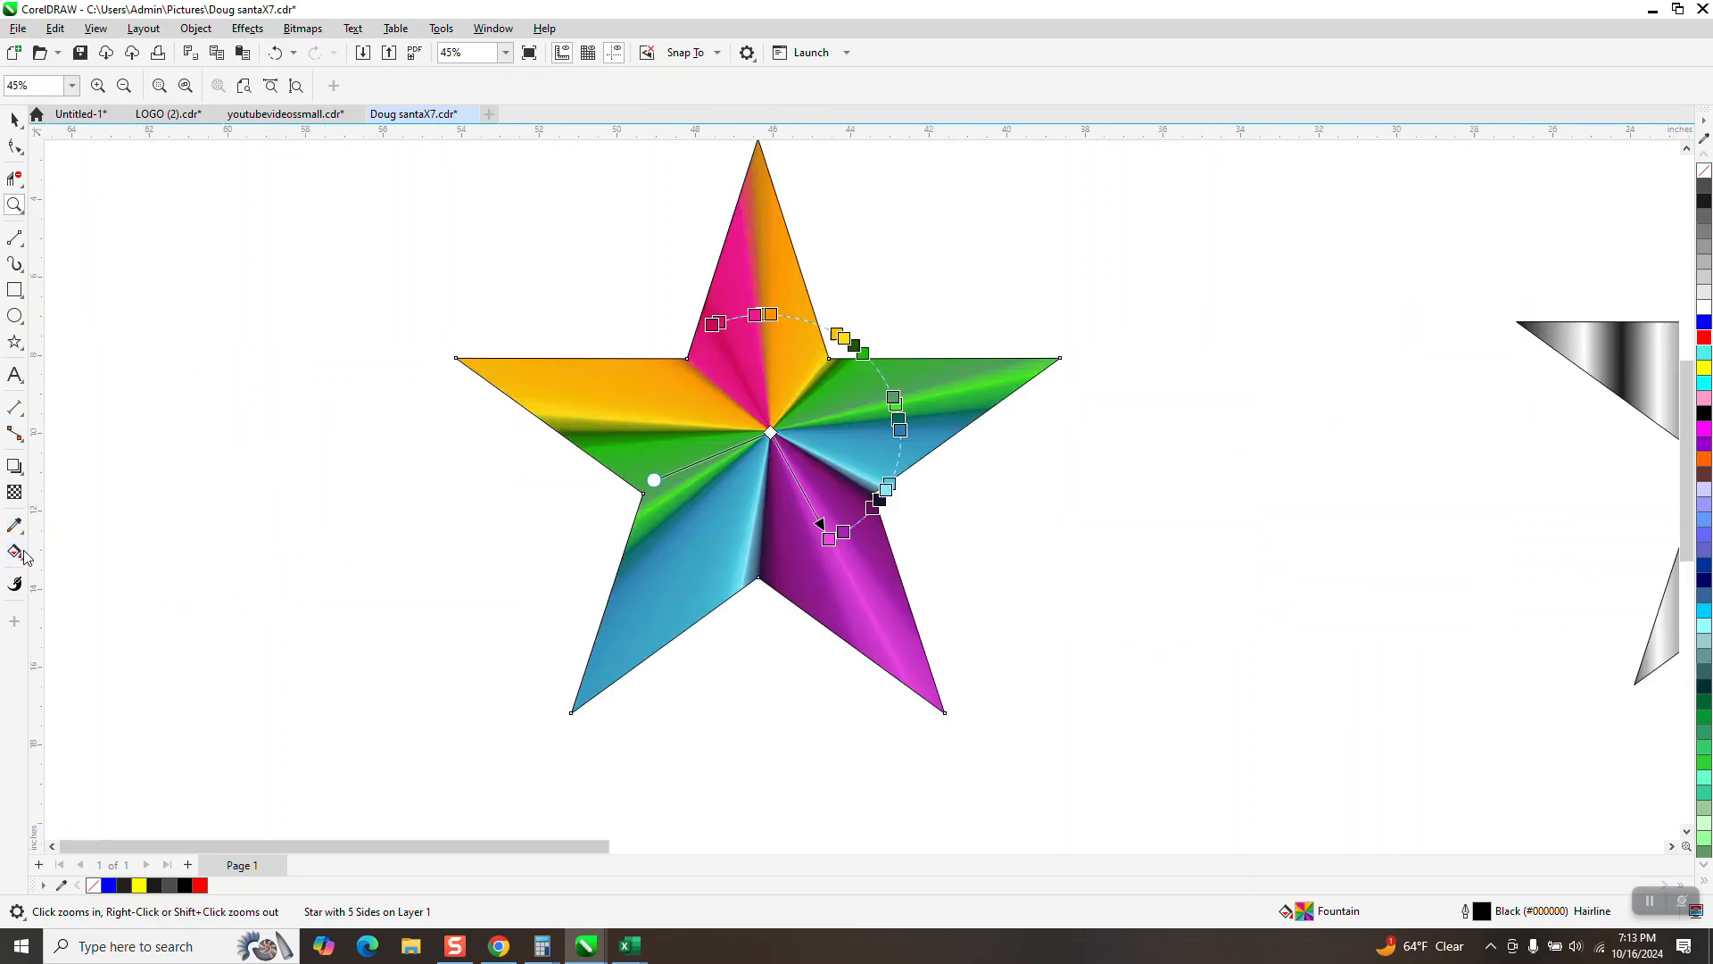
left_click_drag(874, 375, 879, 378)
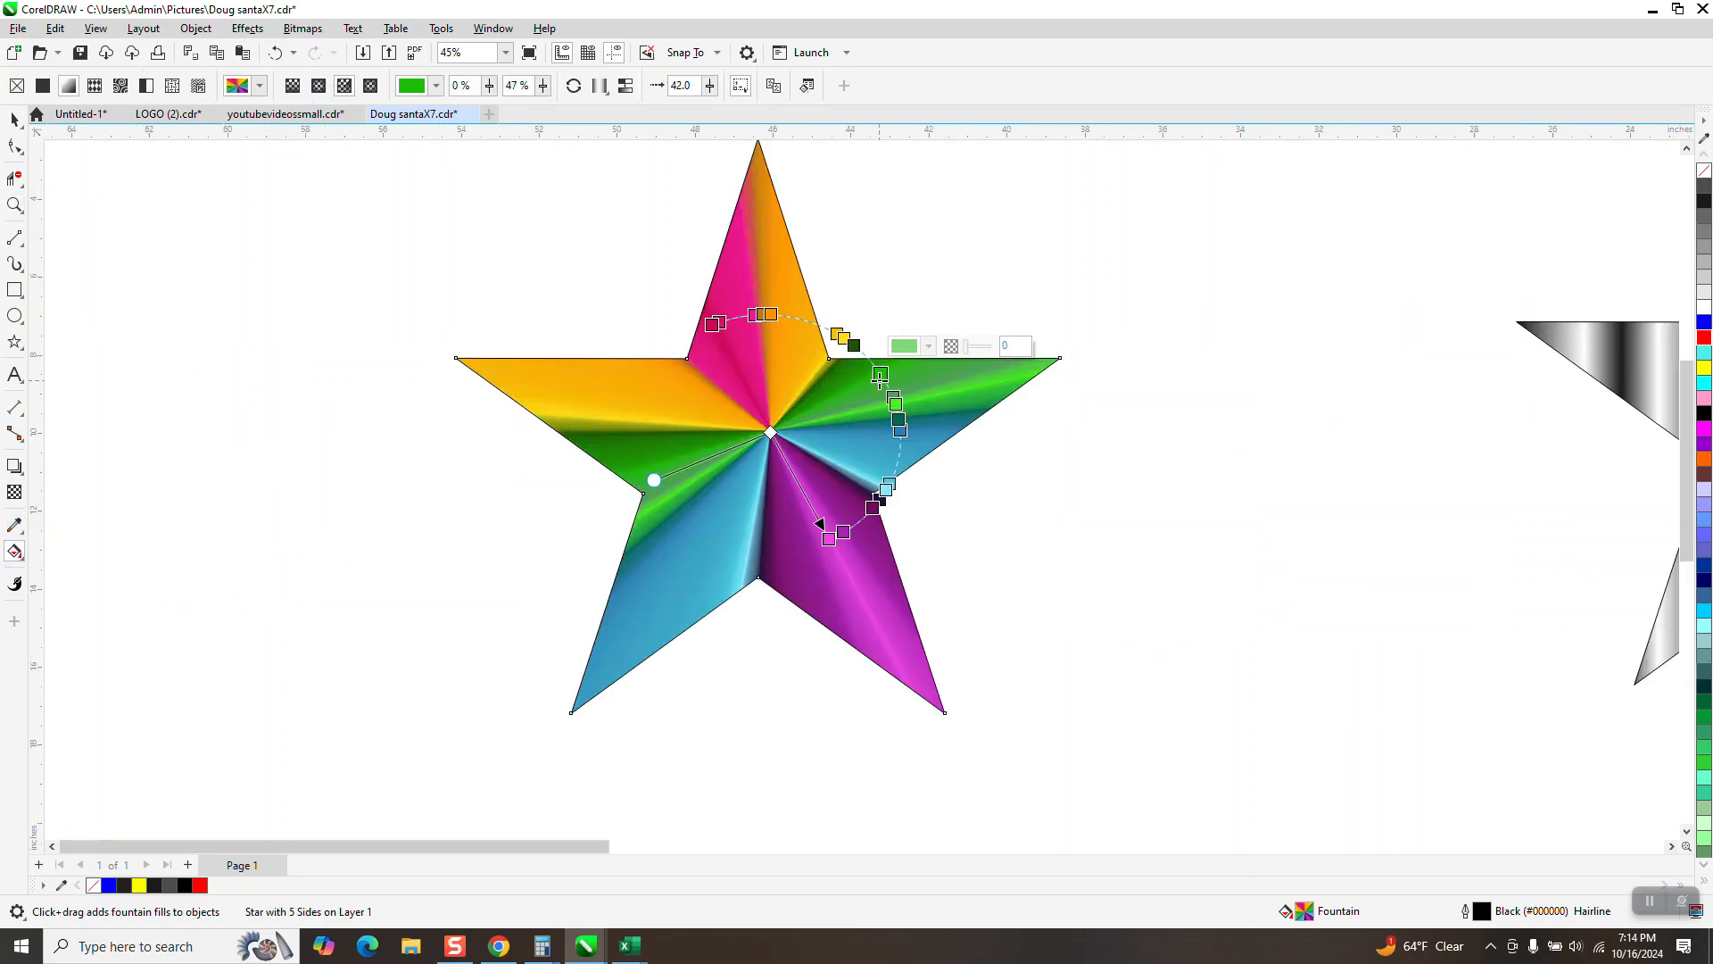
Step: Rotate the conical fill counterclockwise so the pink band fills the star's left arm, and shift the fill's center onto the star's center
left_click_drag(710, 323, 651, 394)
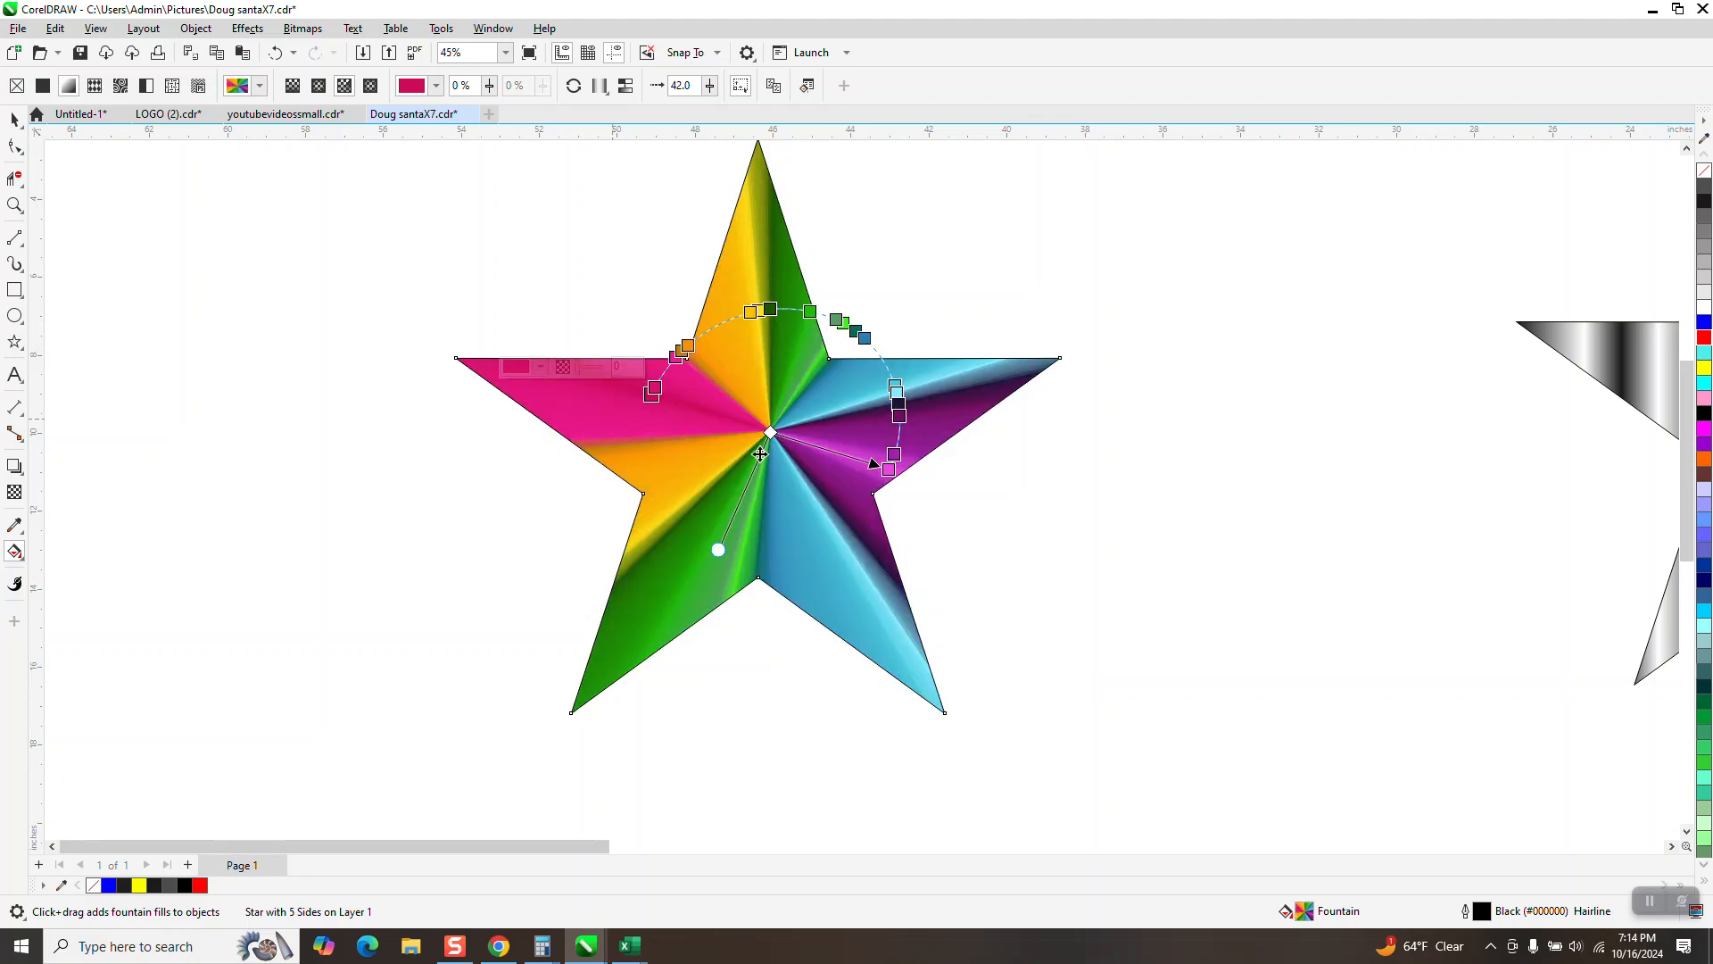
mouse_move(770, 433)
left_mouse_down()
mouse_move(723, 462)
mouse_move(771, 363)
mouse_move(759, 440)
left_mouse_up()
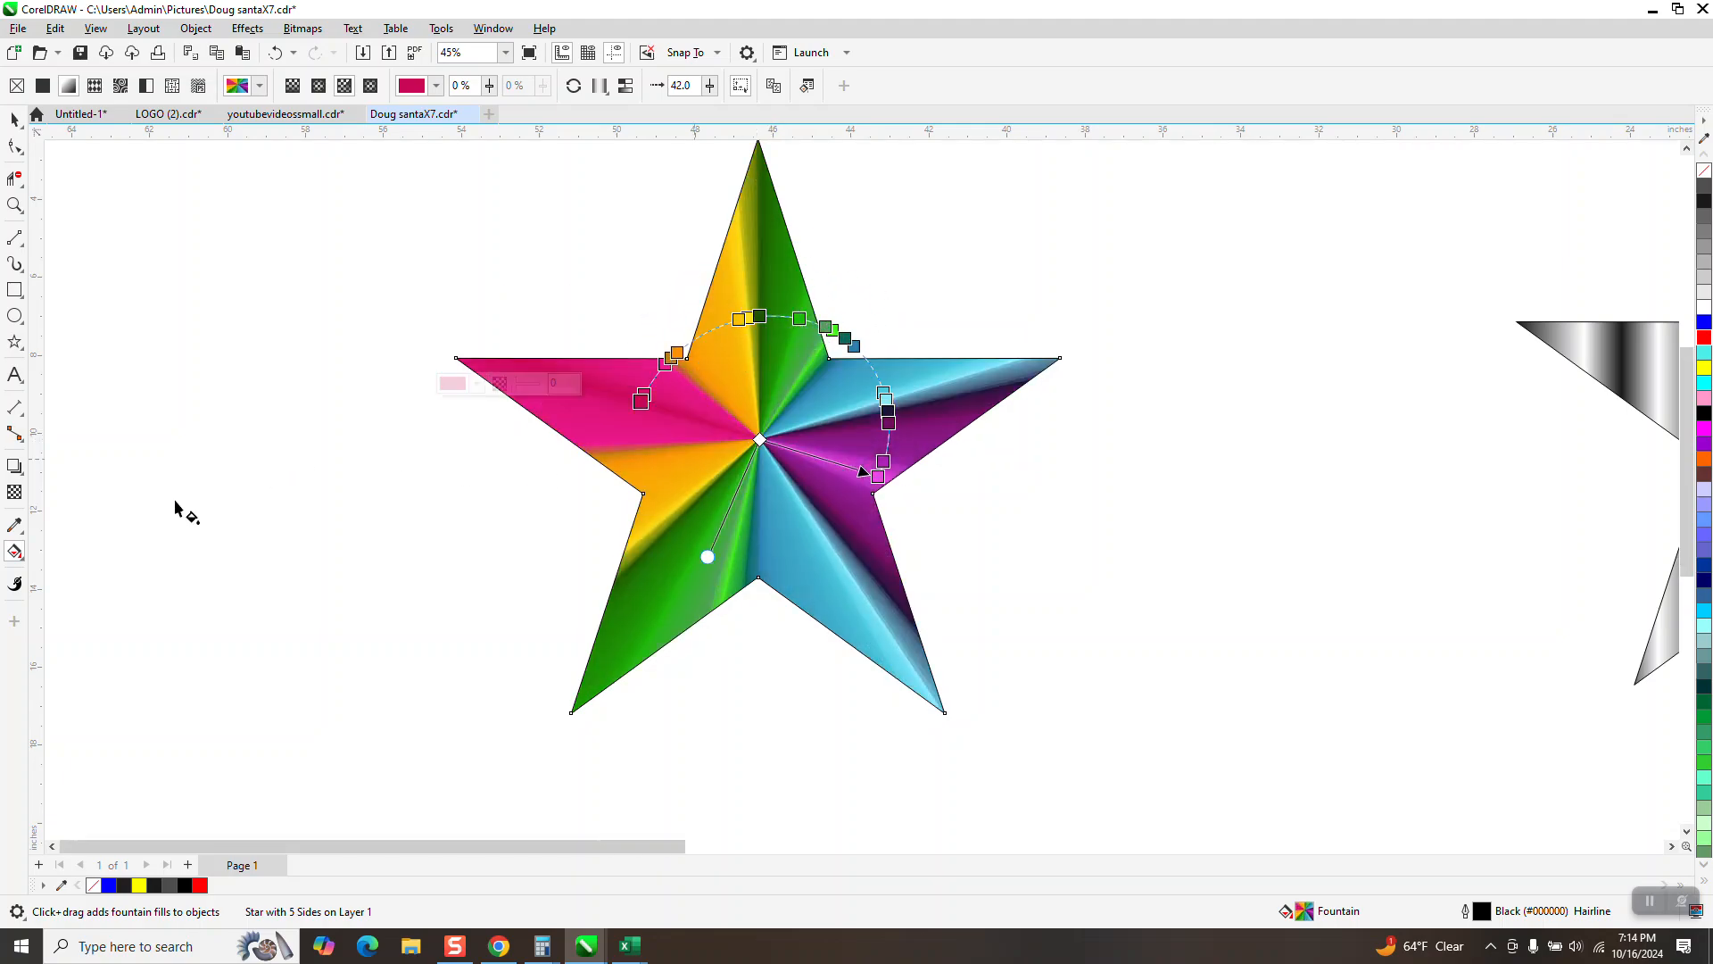
scroll(176, 506, "down", 2)
left_click(14, 205)
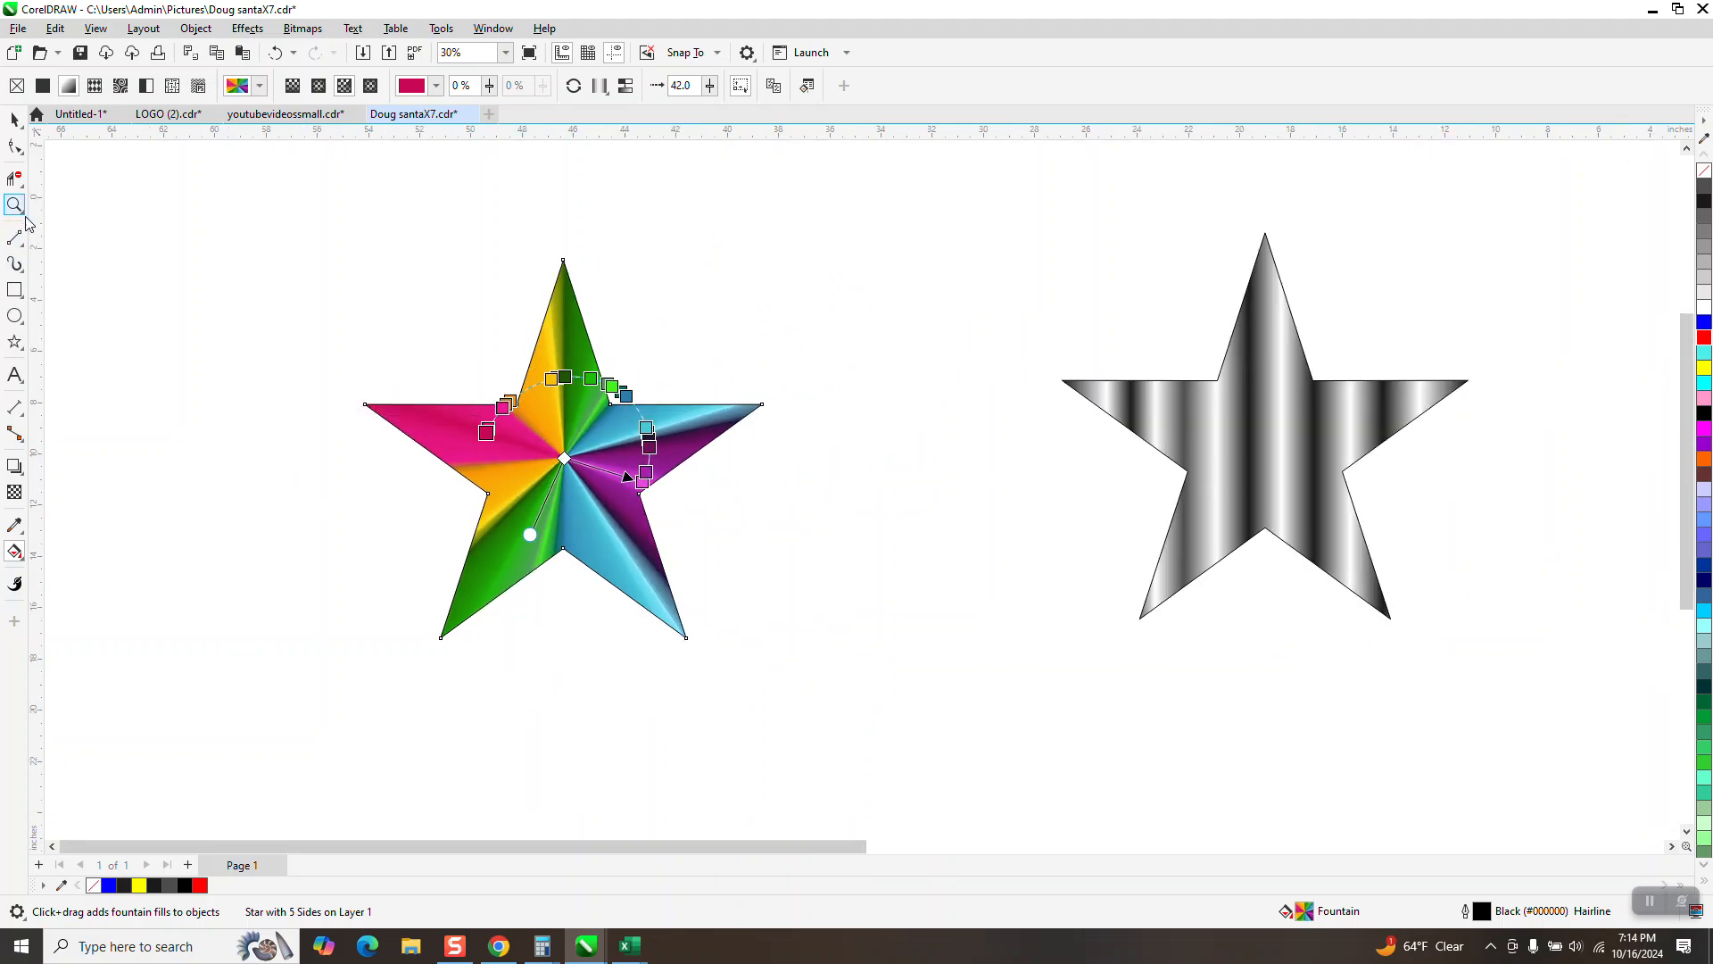
left_click_drag(1521, 690, 1522, 689)
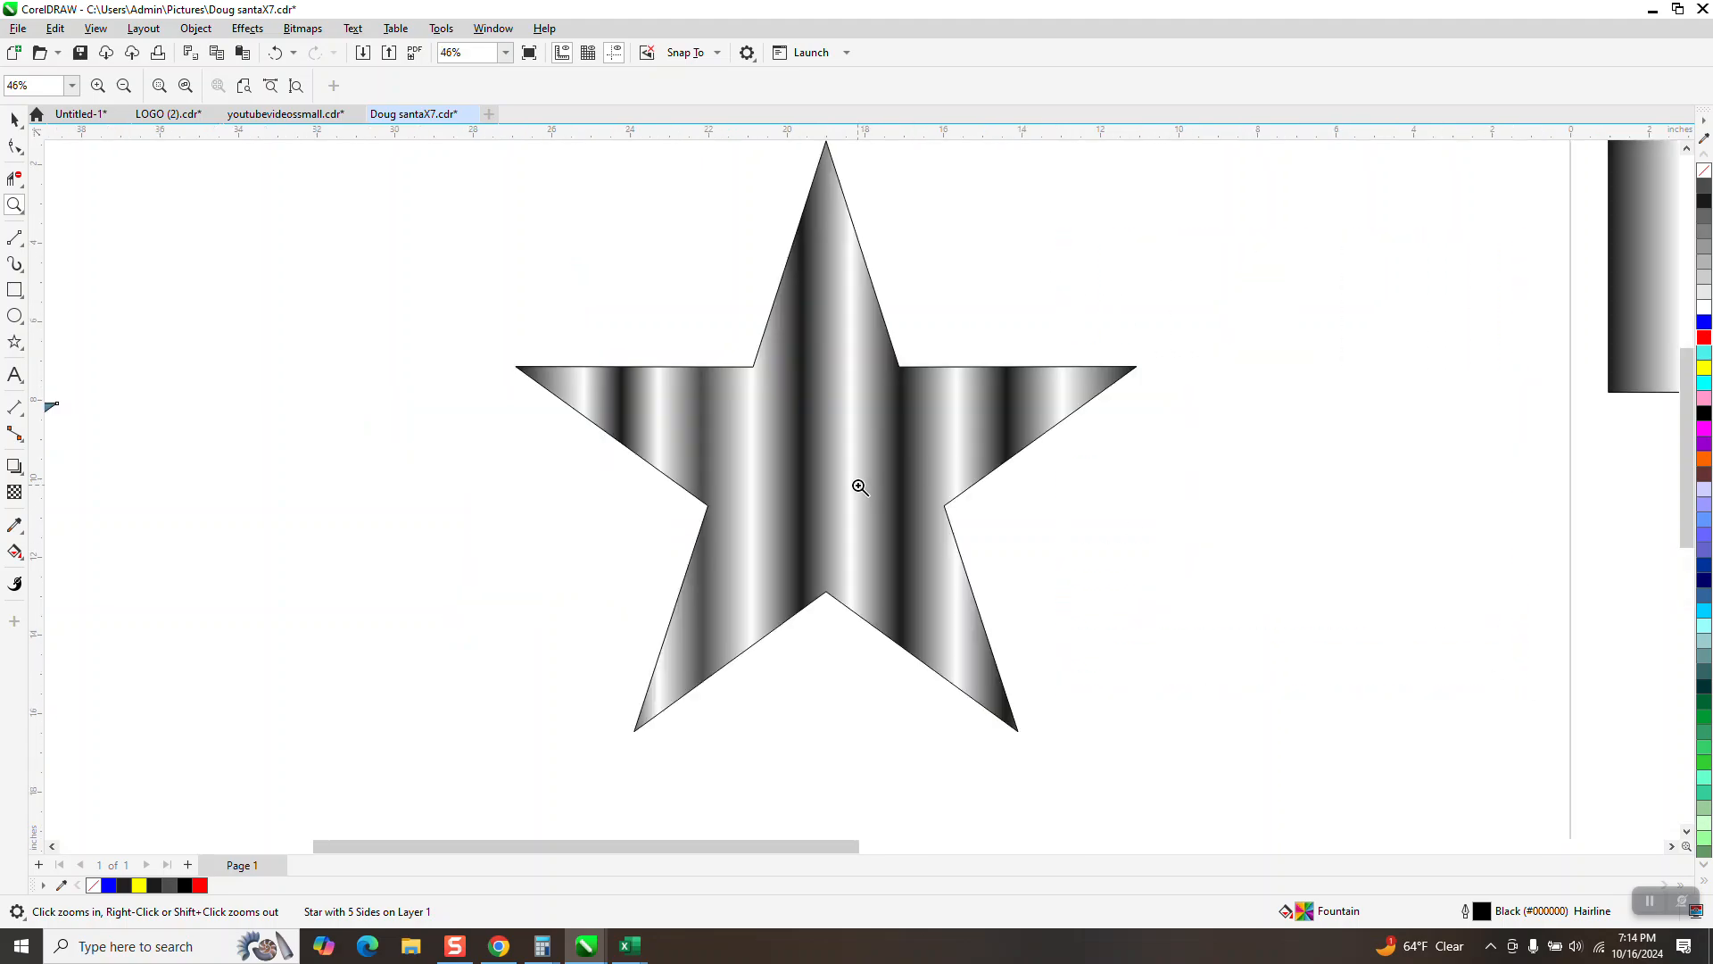
scroll(815, 469, "down", 3)
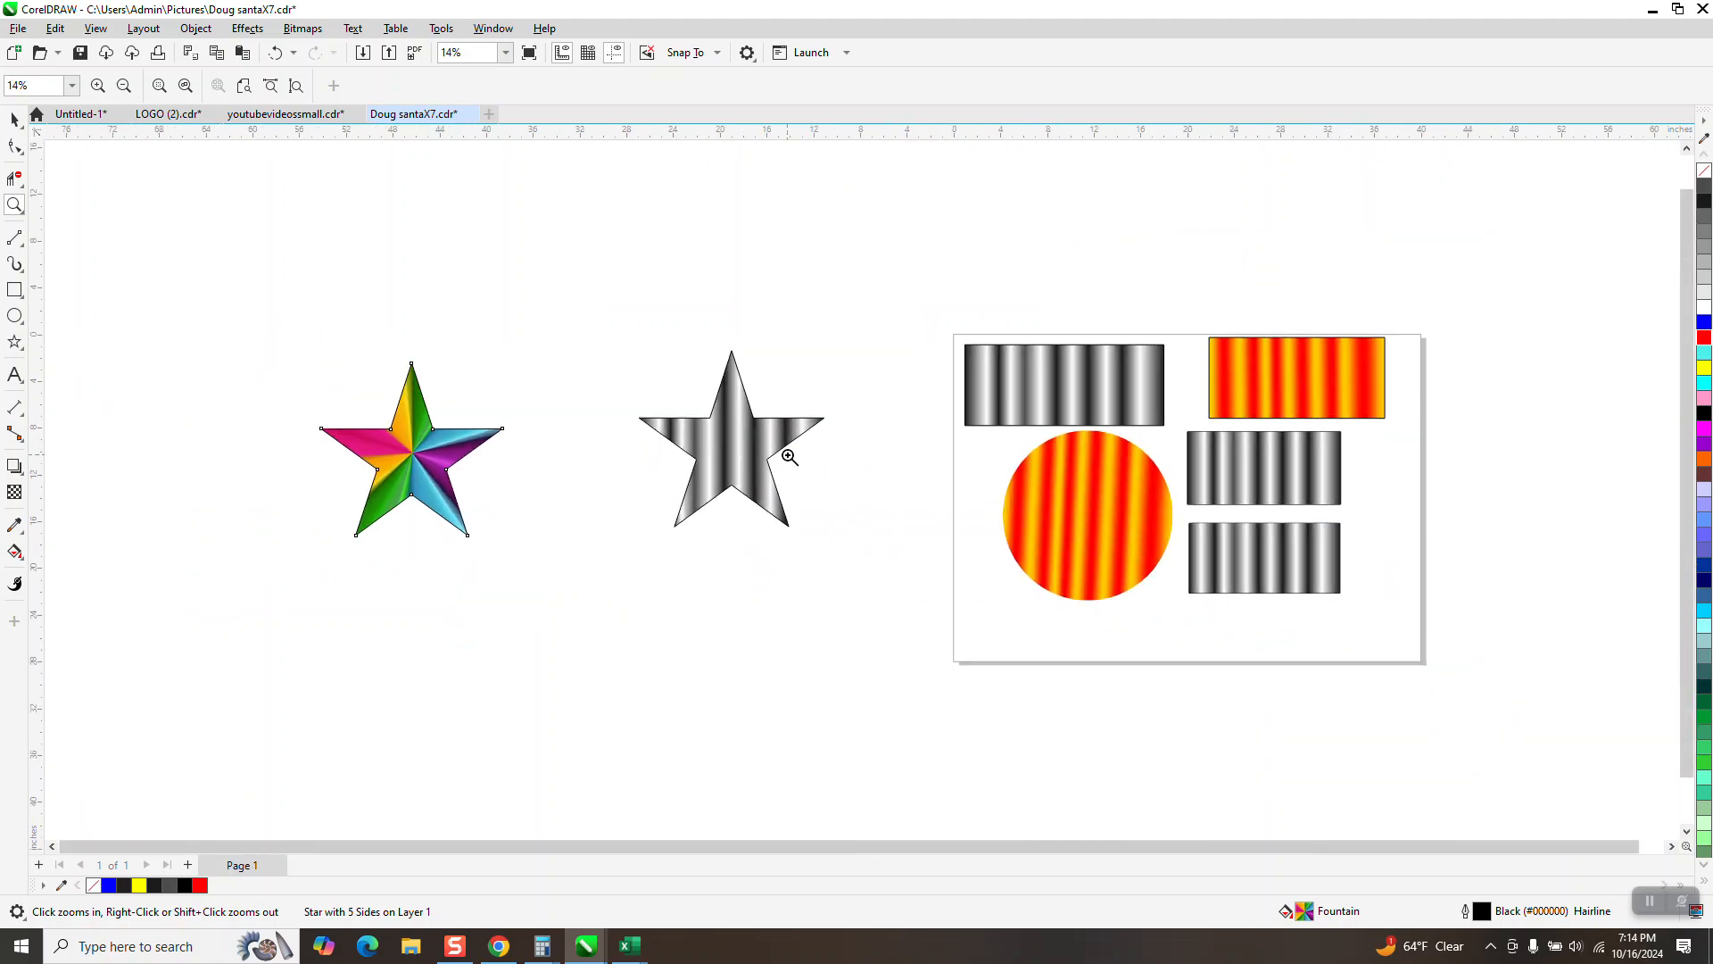